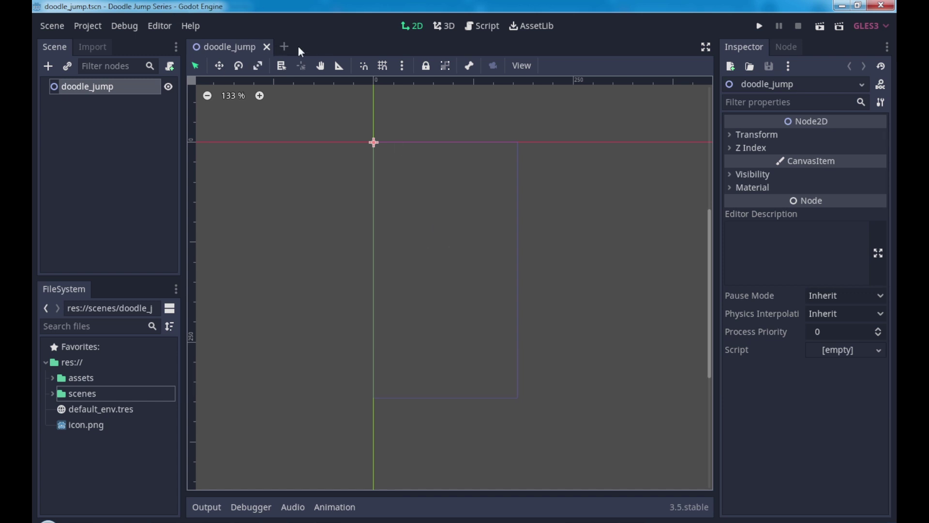
Step: Create a new empty scene in a tab beside doodle_jump
click(56, 29)
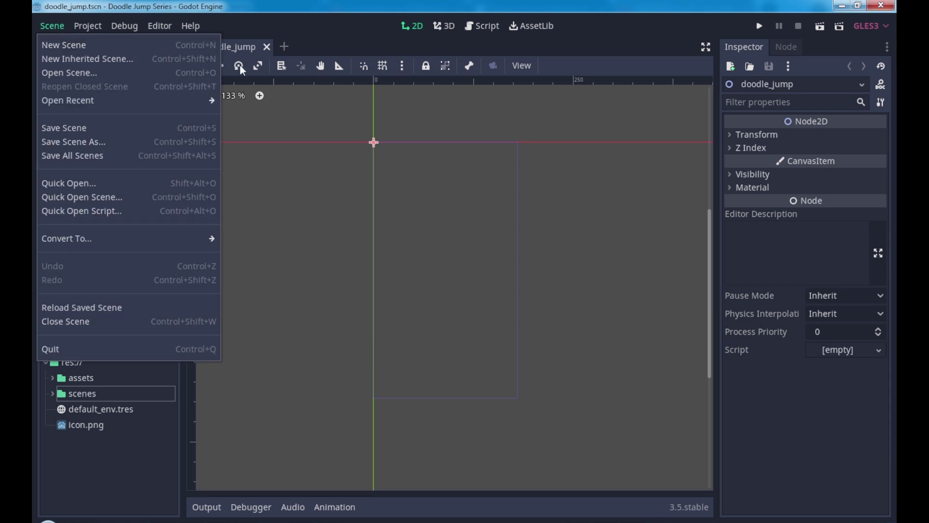
click(278, 103)
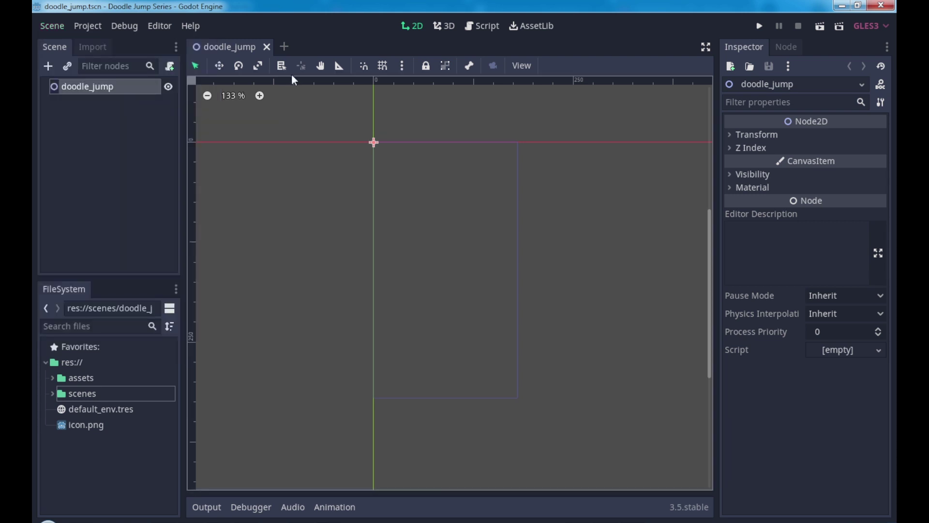
click(285, 47)
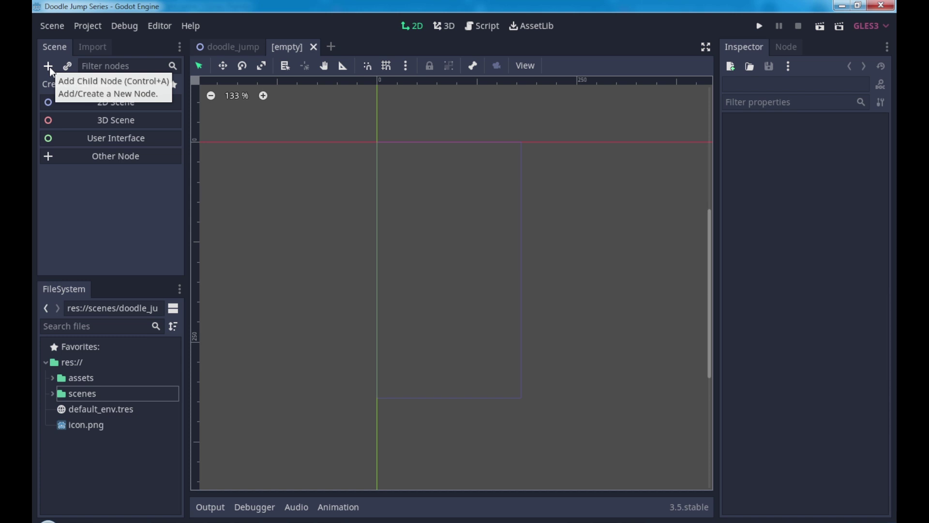
Step: Open the Create New Node picker and browse the Node2D node types
click(109, 158)
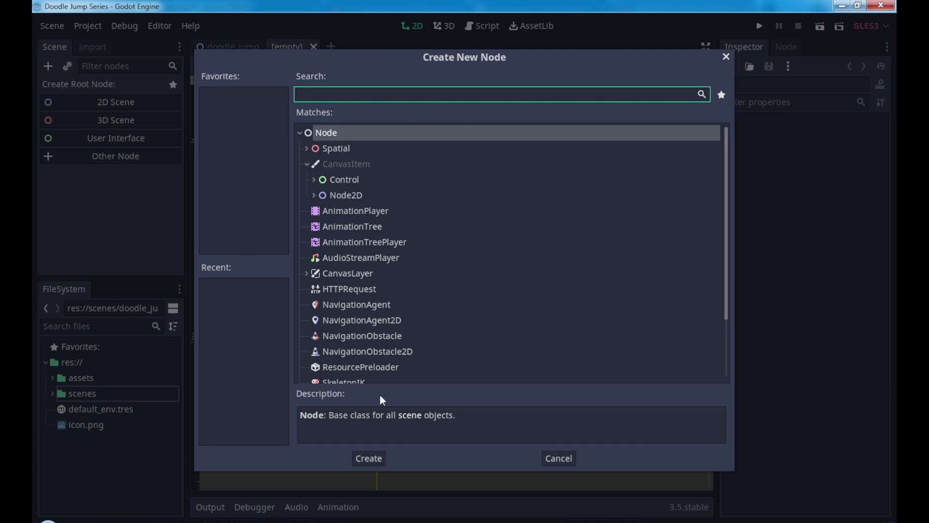
click(727, 58)
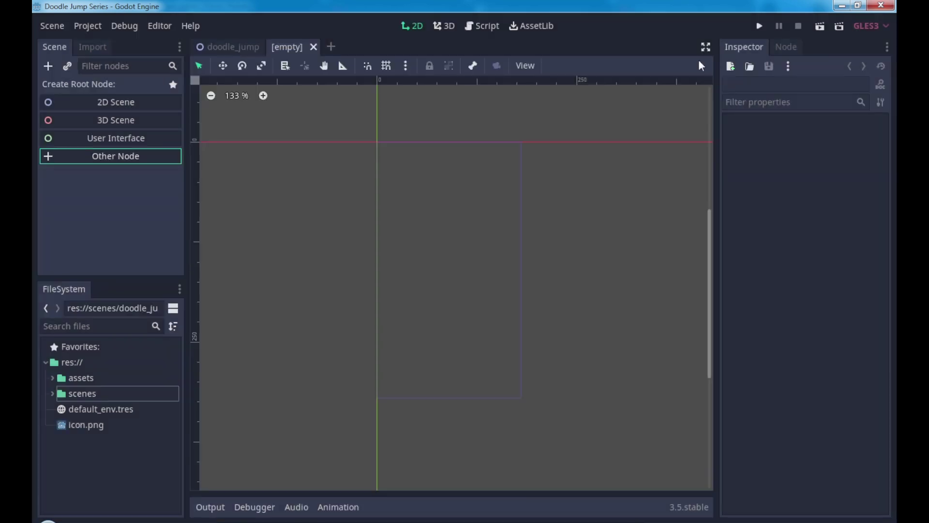
click(49, 67)
click(726, 57)
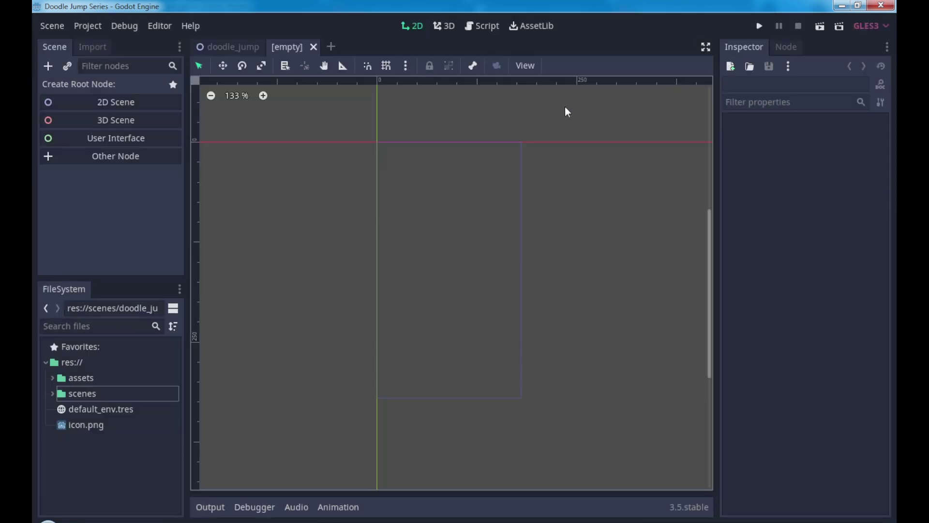
key(ctrl+a)
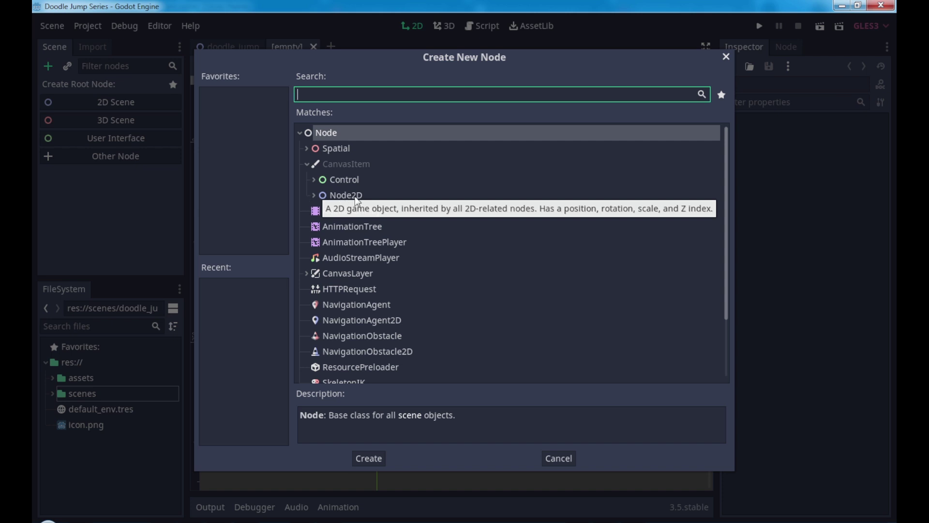
click(313, 195)
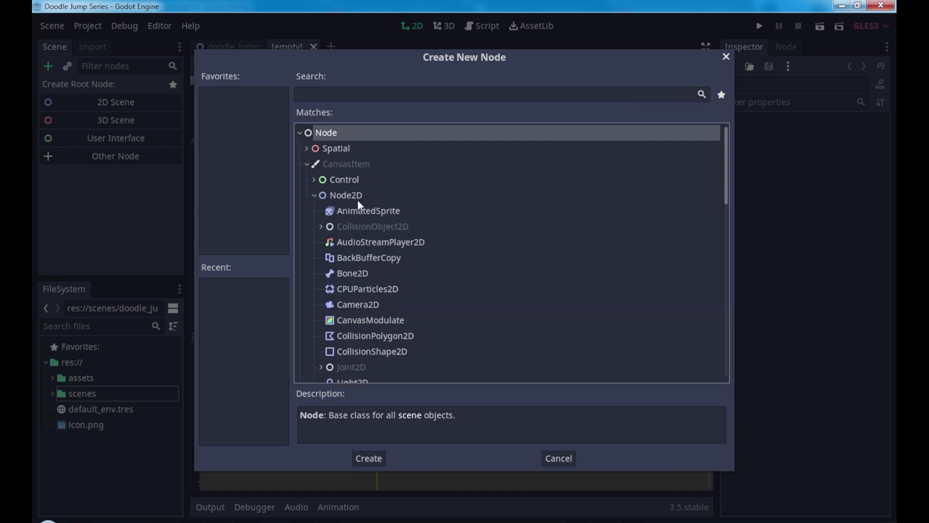
scroll(360, 213, down, 2)
scroll(368, 295, down, 5)
scroll(371, 315, down, 6)
scroll(370, 300, up, 6)
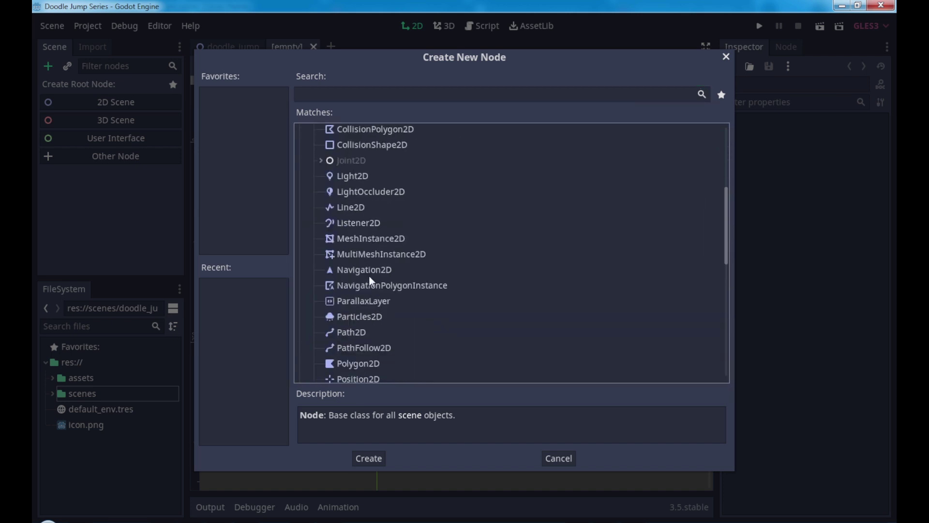
scroll(369, 281, up, 7)
click(314, 196)
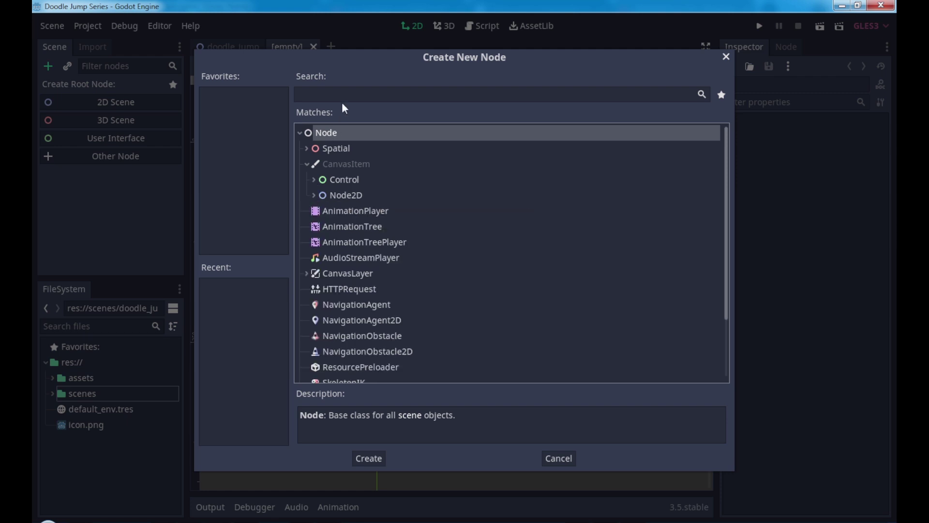
Step: Search 'kinem' and create a KinematicBody2D as the scene root
click(313, 92)
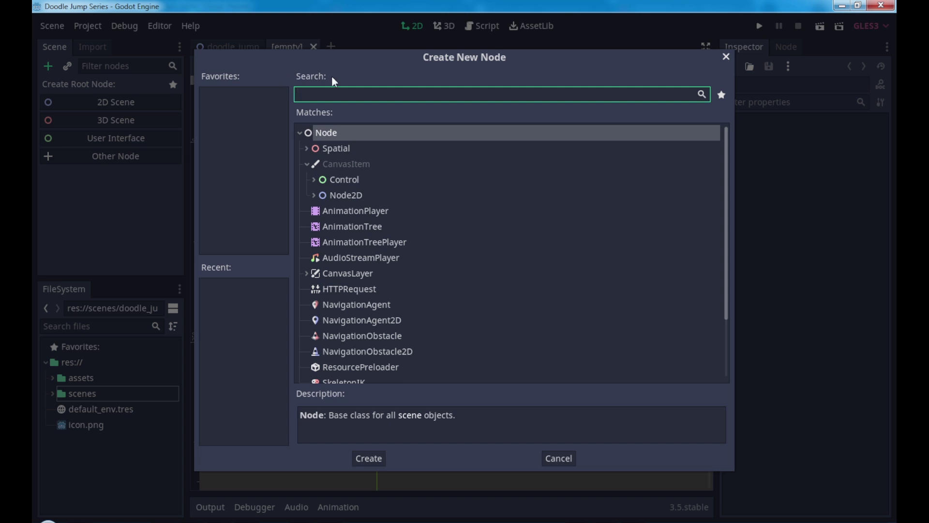
text(kinem)
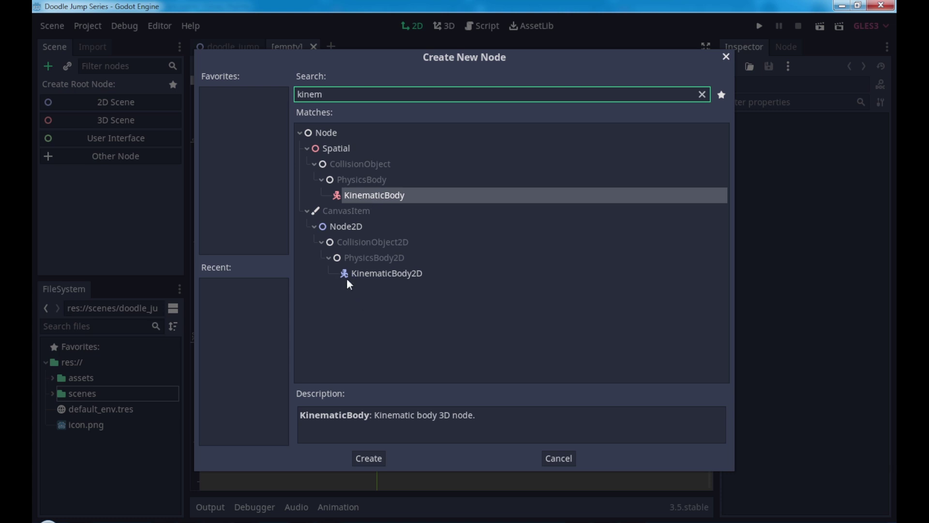
click(417, 276)
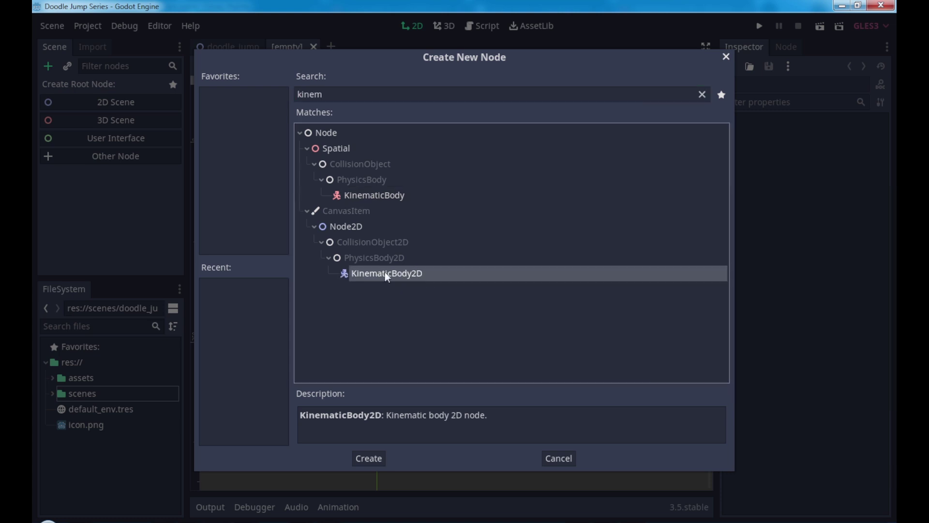
double_click(414, 278)
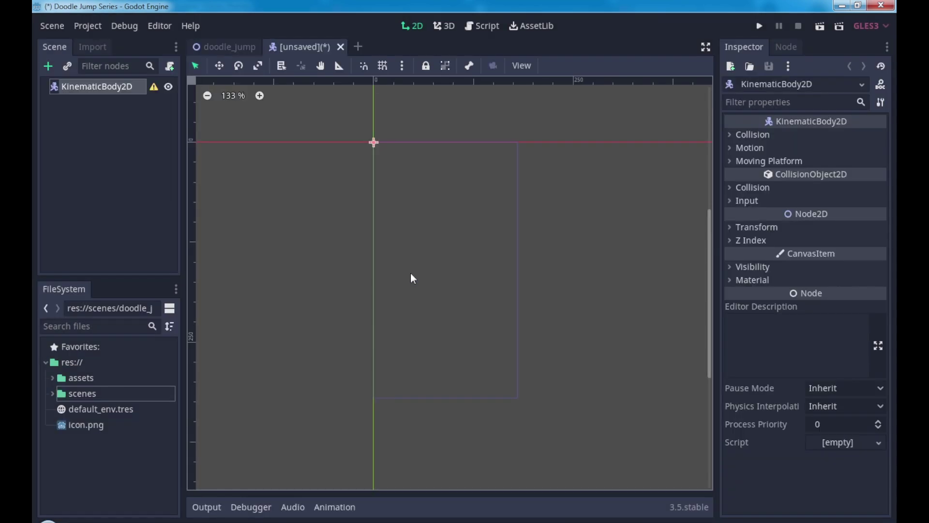
Step: Rename the KinematicBody2D root node to 'player'
double_click(95, 86)
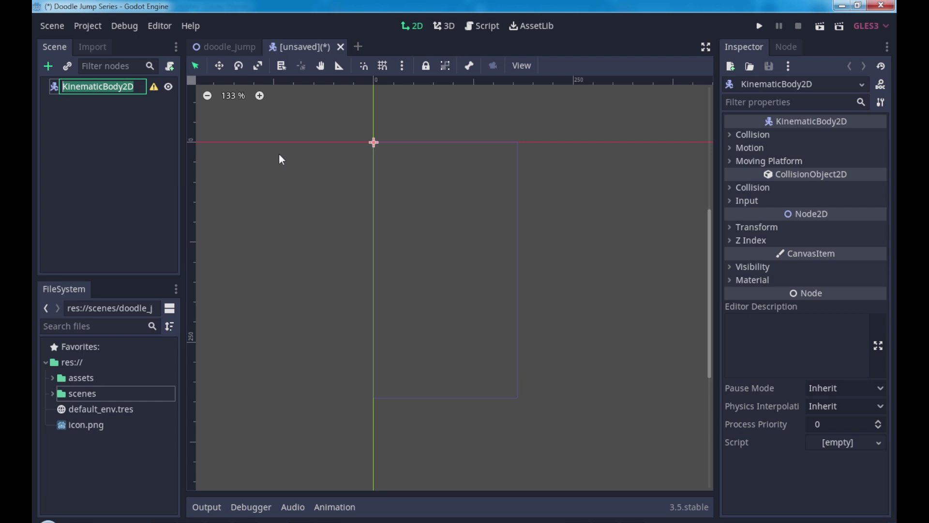
text(play)
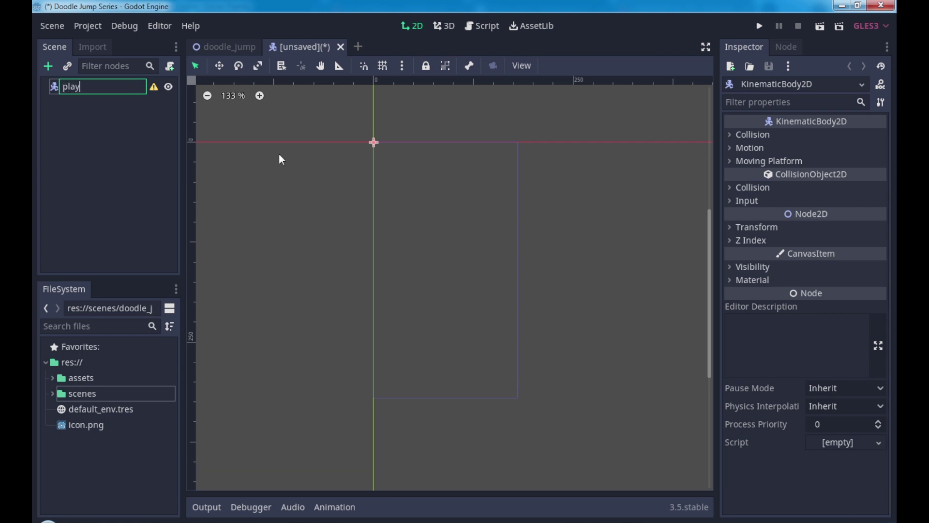
text(er)
key(Return)
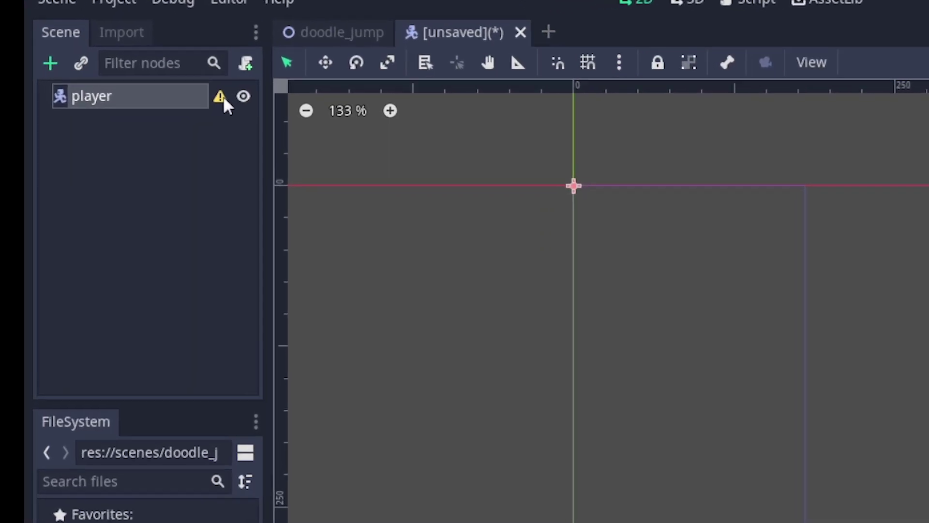
mouse_move(155, 87)
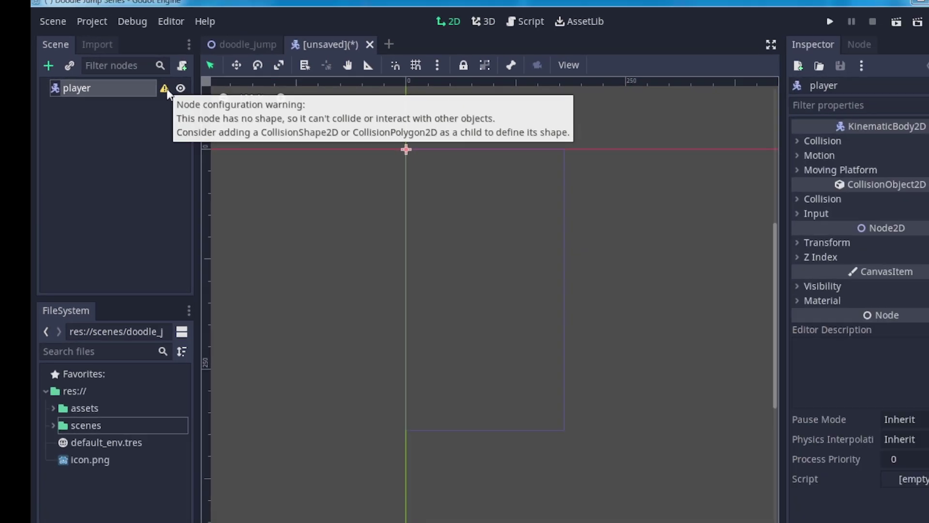
Step: Add a CollisionShape2D child under player, found by searching 'colli'
right_click(114, 88)
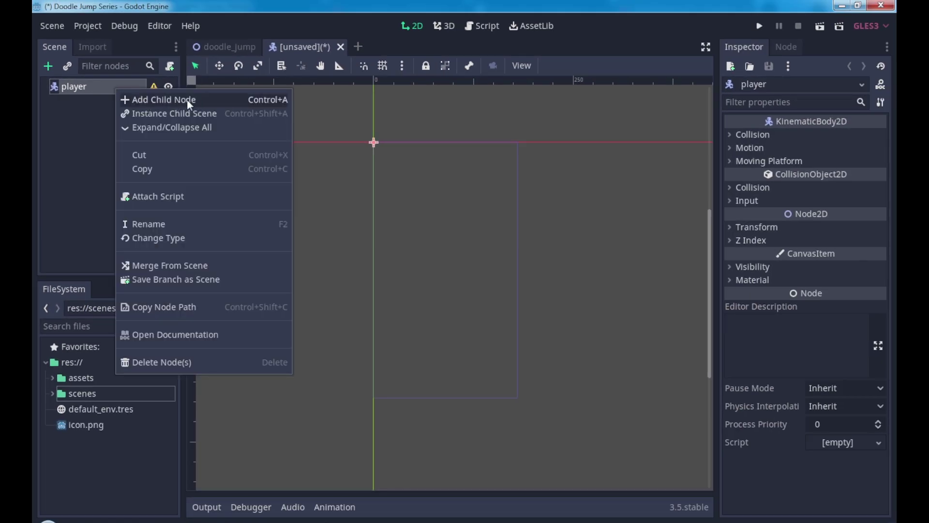
click(99, 87)
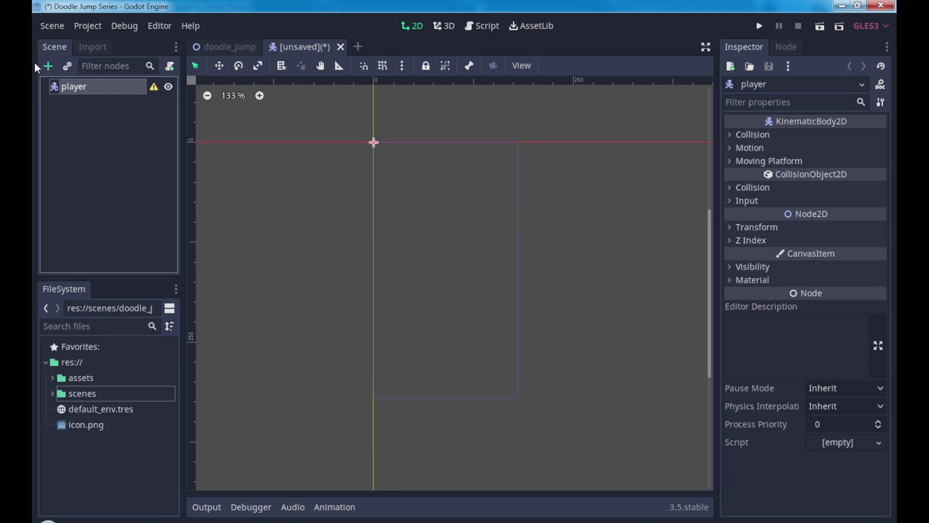
right_click(90, 87)
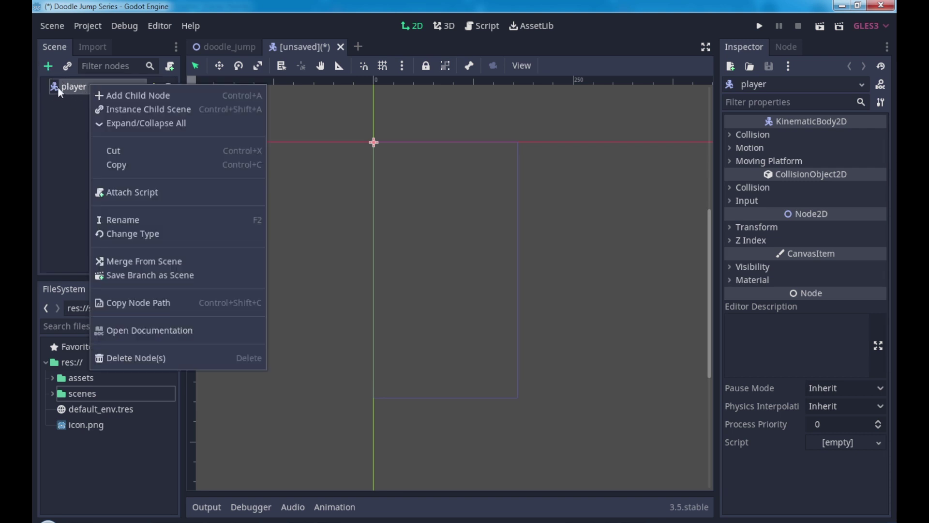
click(150, 97)
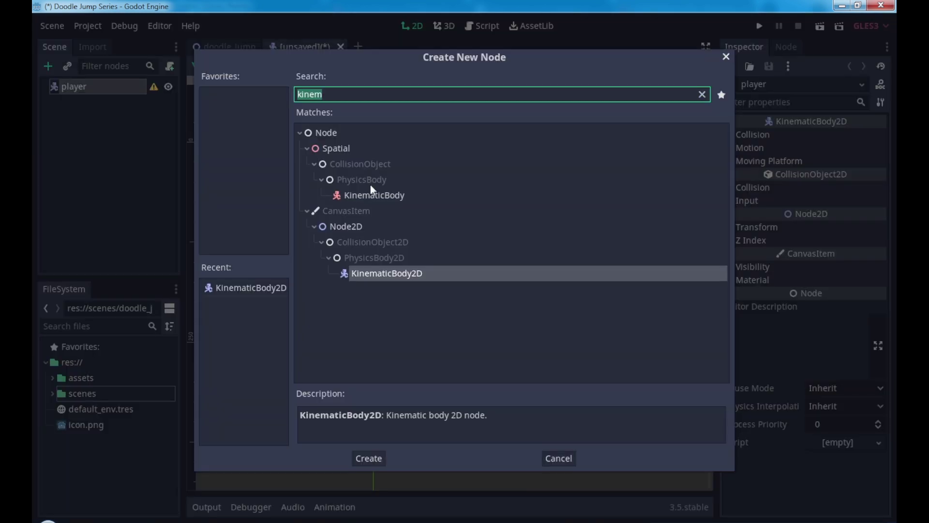
text(colli)
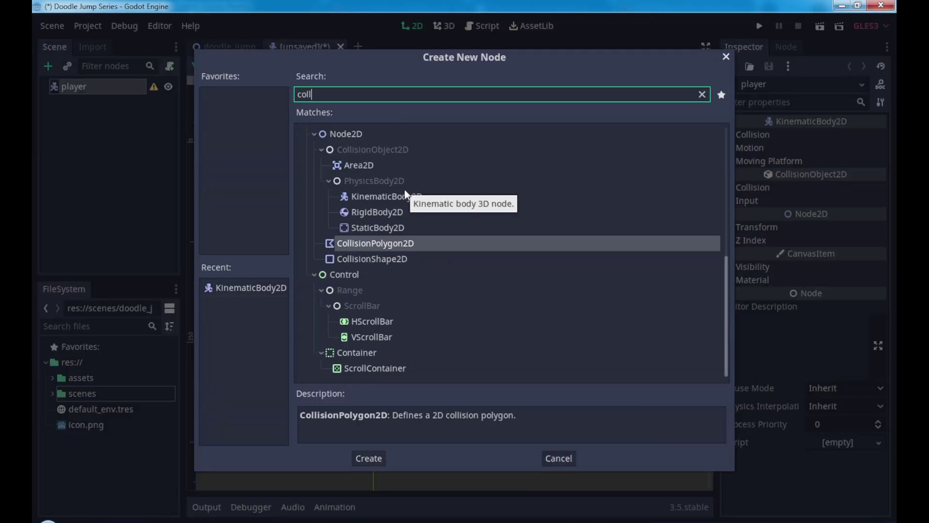
click(400, 322)
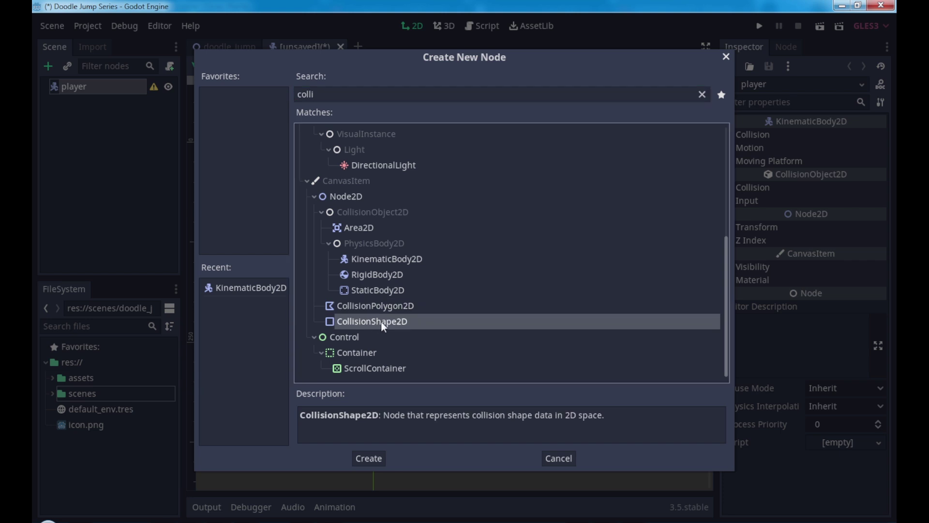
double_click(385, 323)
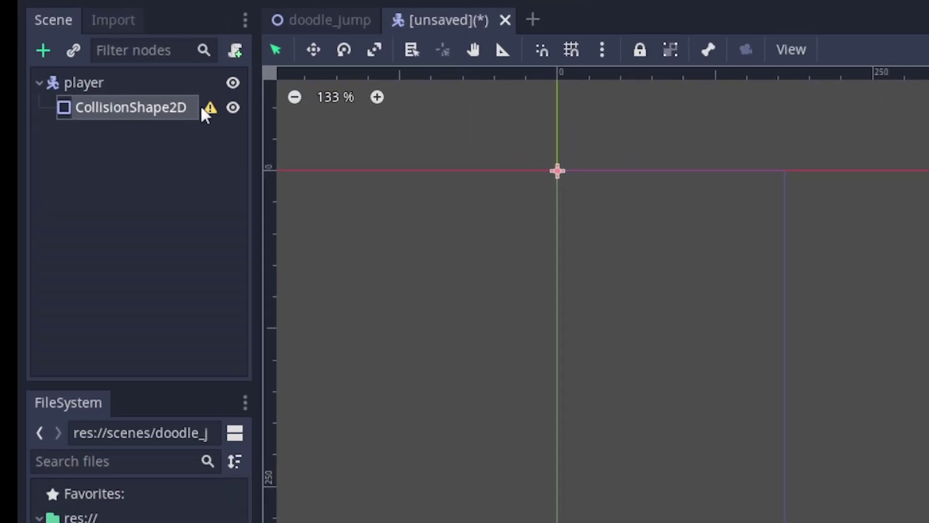
mouse_move(210, 108)
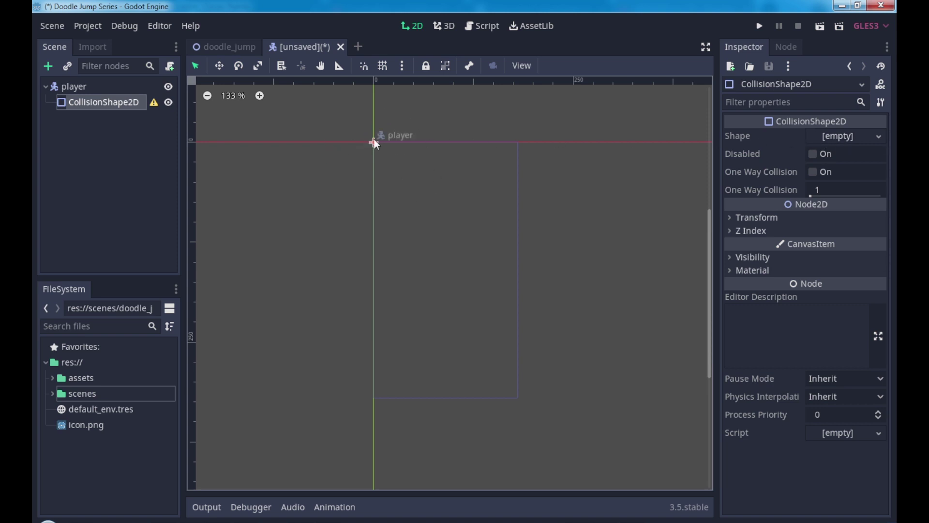
Step: Browse assets/actors to character_0000.png in the FileSystem dock, then reselect the player node
scroll(367, 135, up, 6)
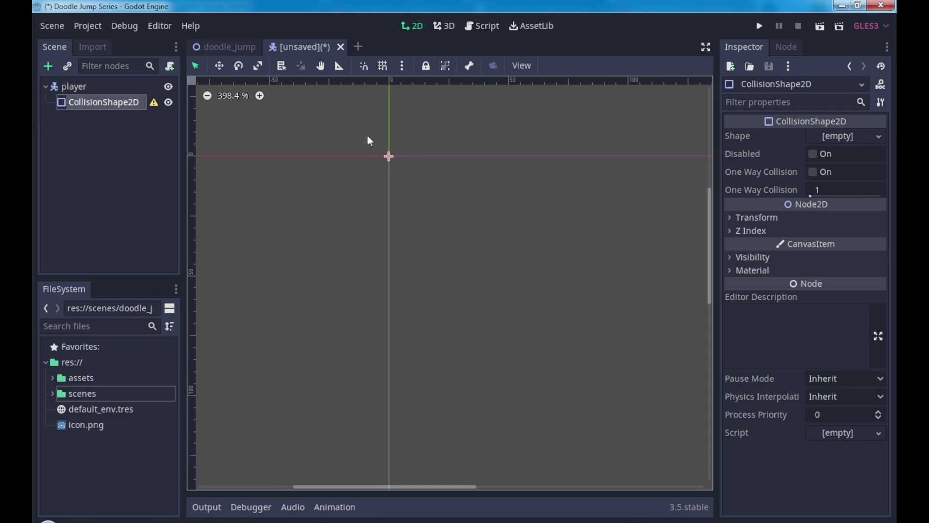
scroll(367, 137, up, 2)
scroll(392, 148, up, 2)
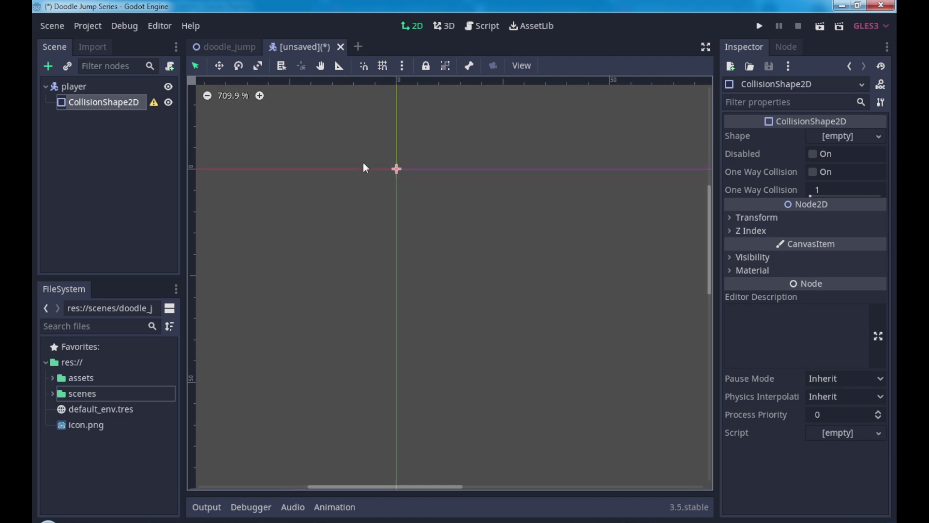
click(53, 378)
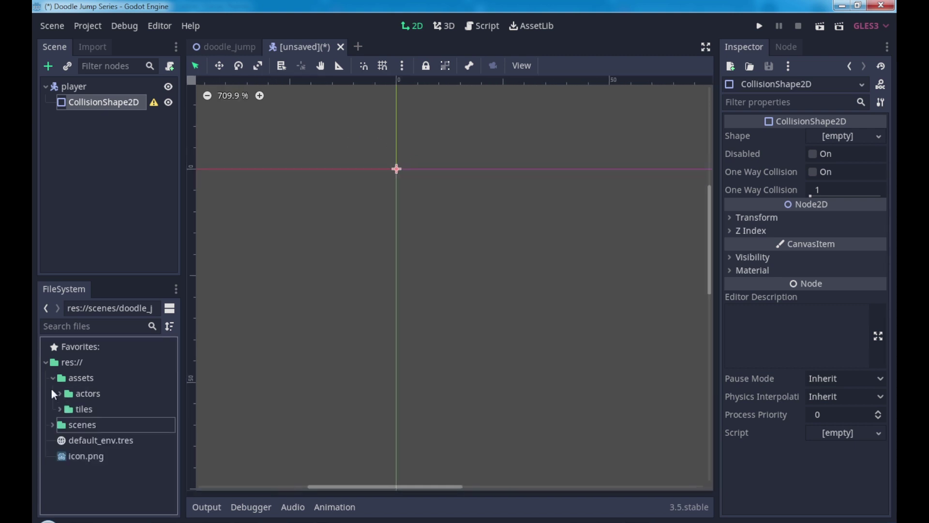
click(63, 394)
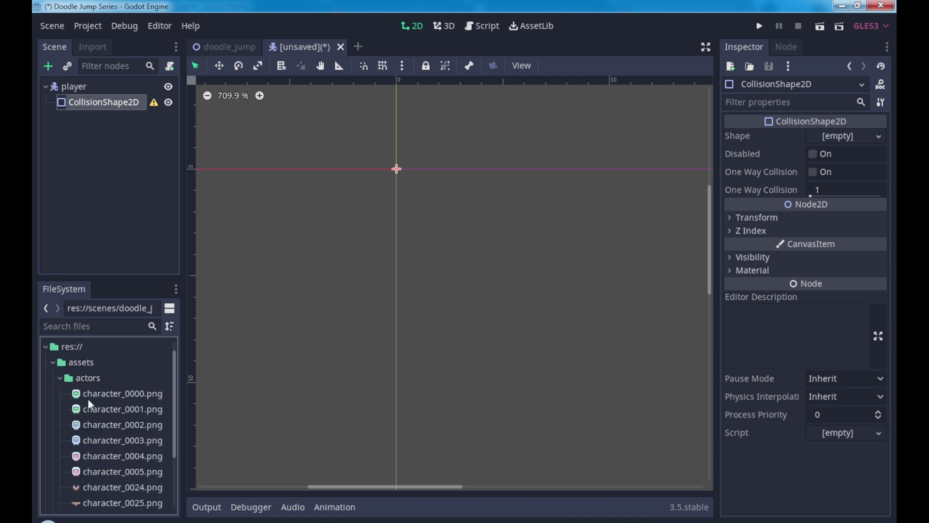
click(107, 396)
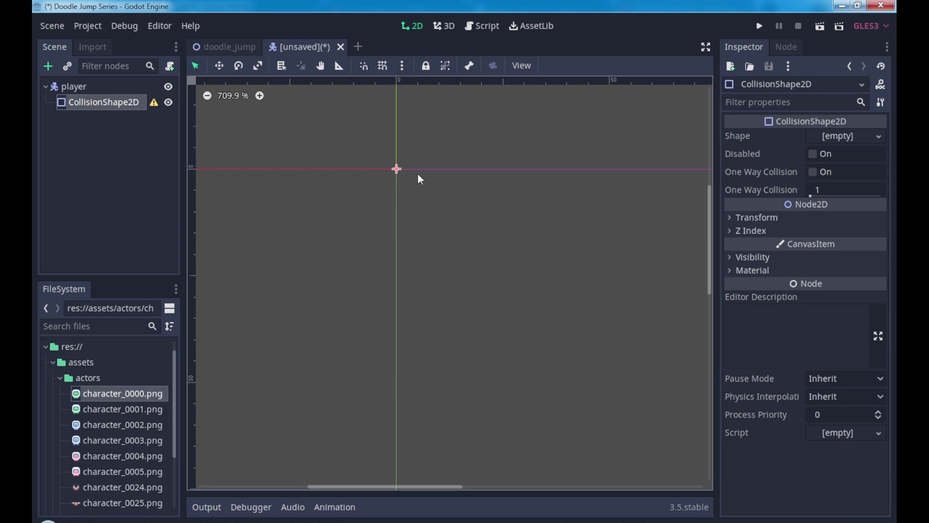
click(52, 87)
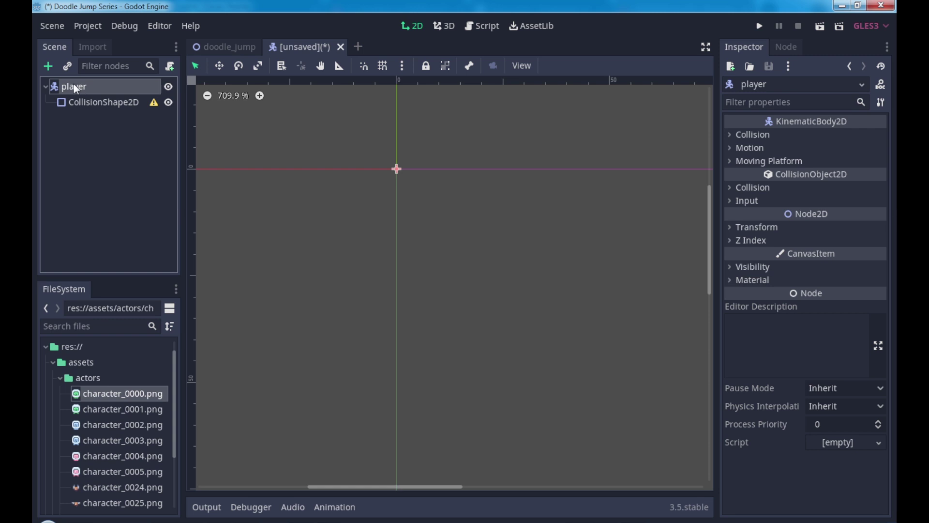
Step: Add an AnimatedSprite child under player, found by searching 'anima'
right_click(74, 85)
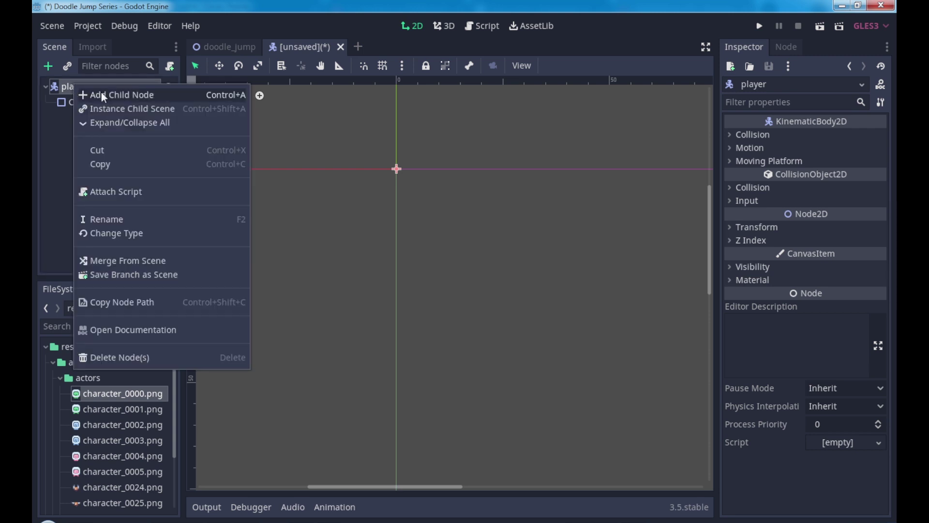
click(101, 92)
text(a)
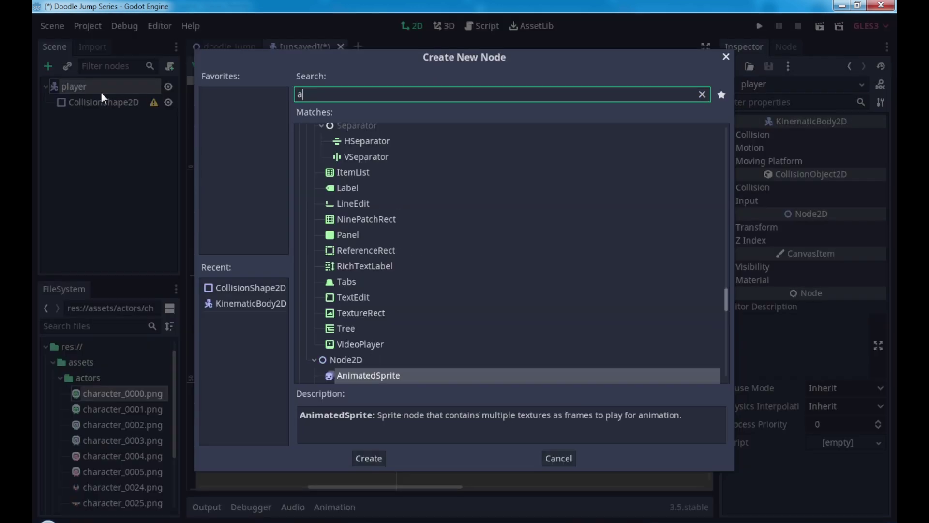
text(nima)
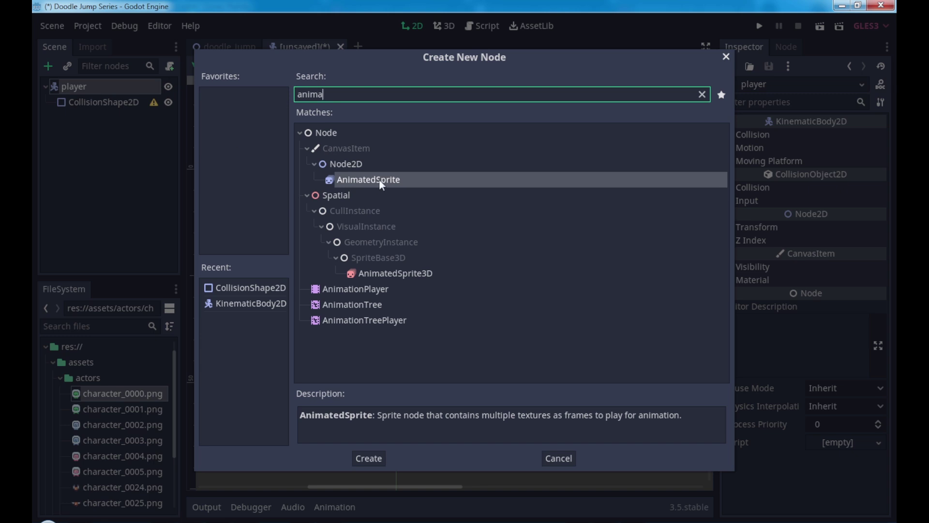
double_click(382, 180)
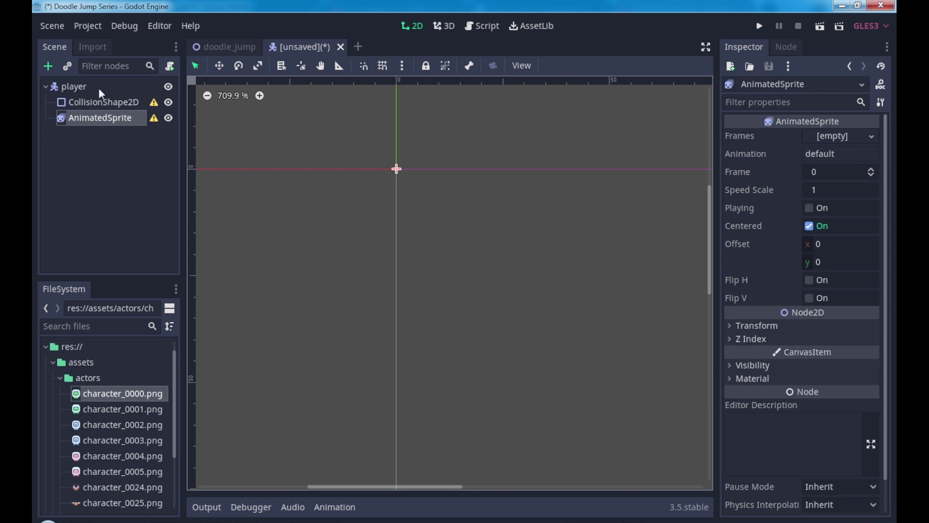
Step: Rename the CollisionShape2D node to 'collision'
double_click(86, 103)
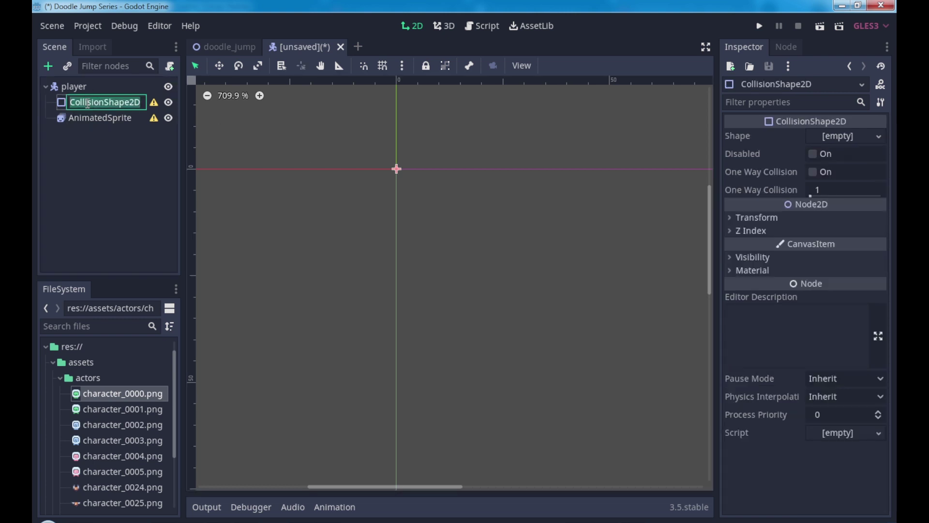
text(collisici)
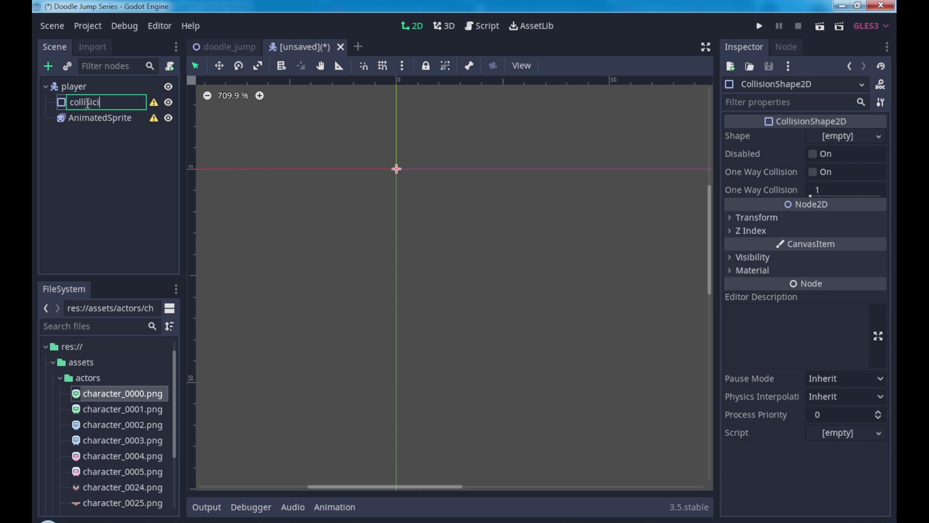
key(BackSpace)
key(BackSpace)
text(on)
key(Return)
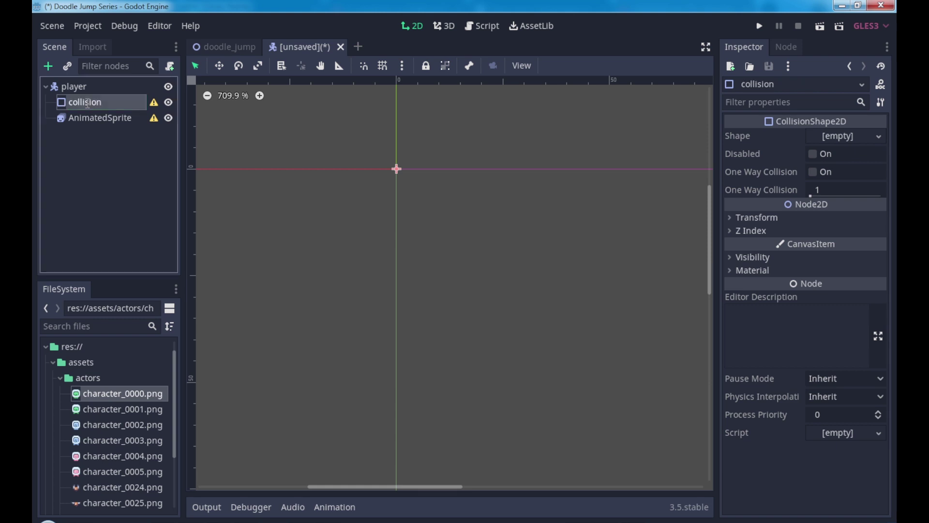
Step: Rename the AnimatedSprite node to 'anim'
double_click(119, 116)
text(anim)
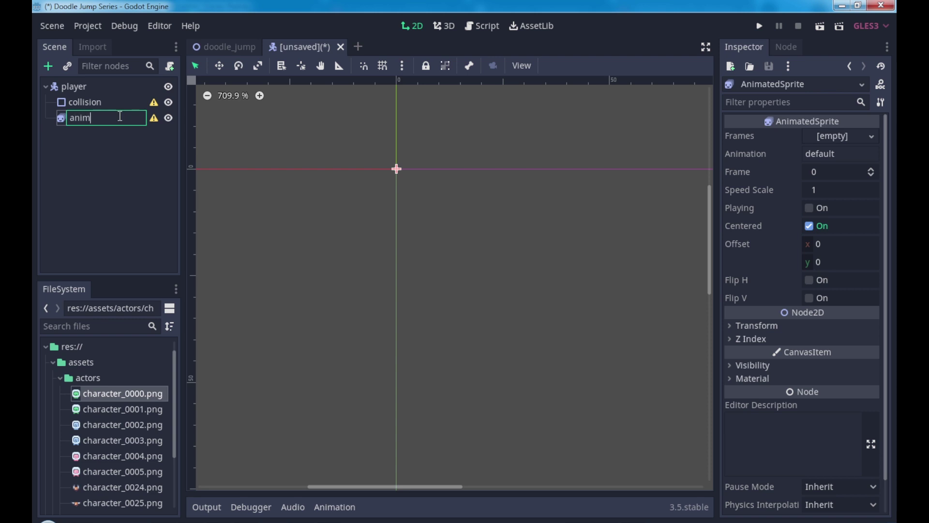
key(Return)
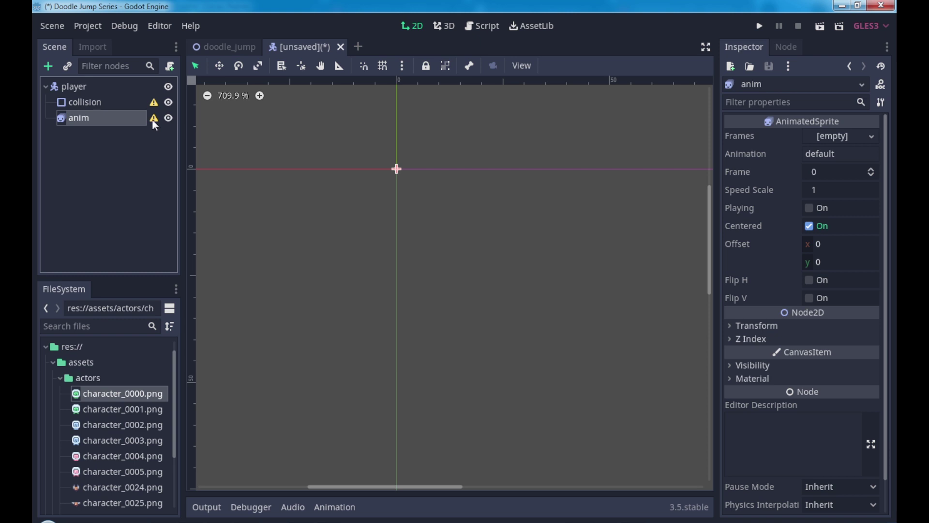
mouse_move(153, 123)
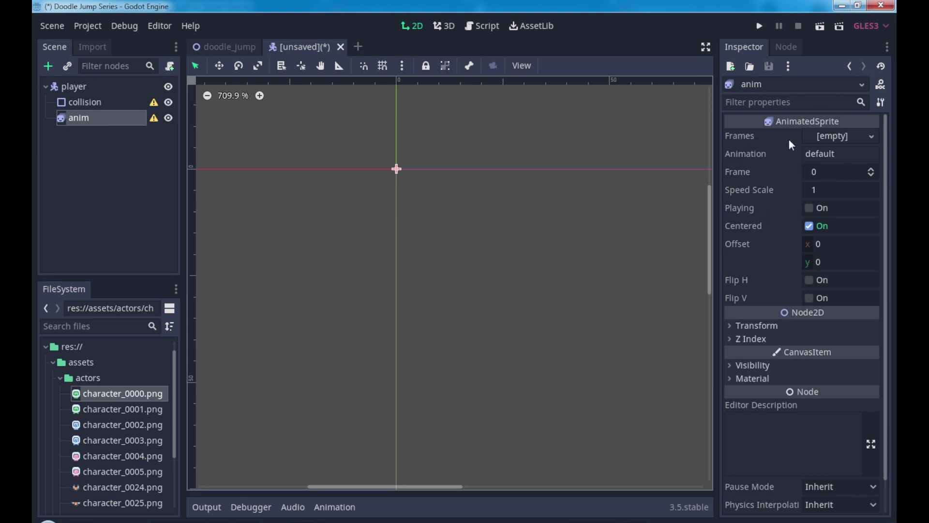
Step: Give anim a new SpriteFrames resource and open it for editing
click(857, 137)
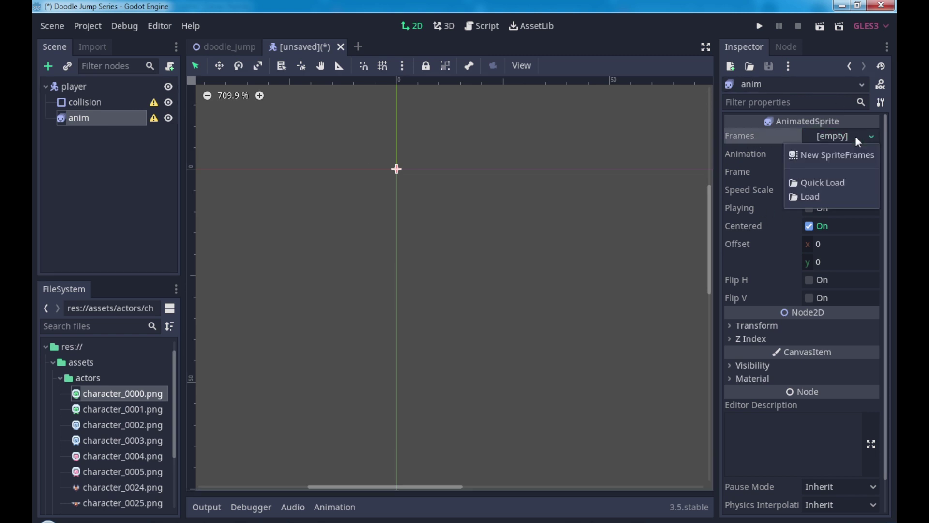
click(829, 157)
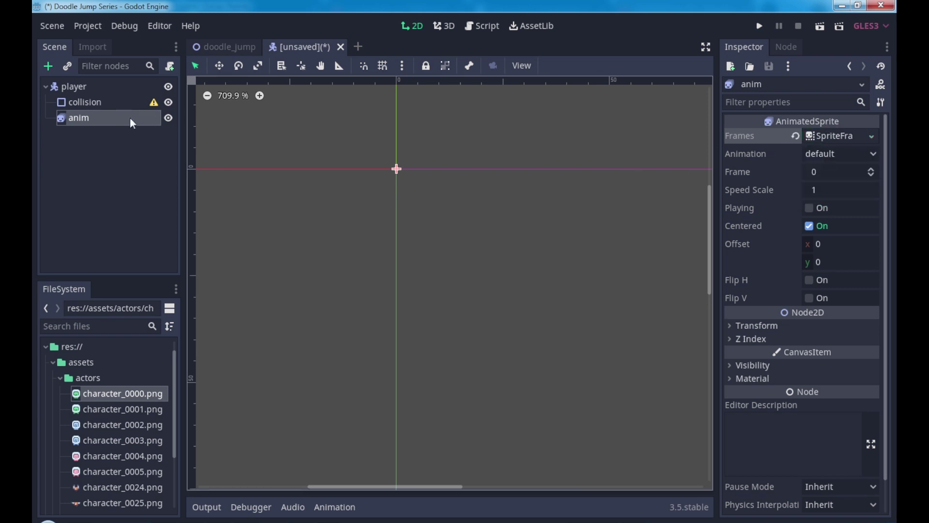
click(842, 137)
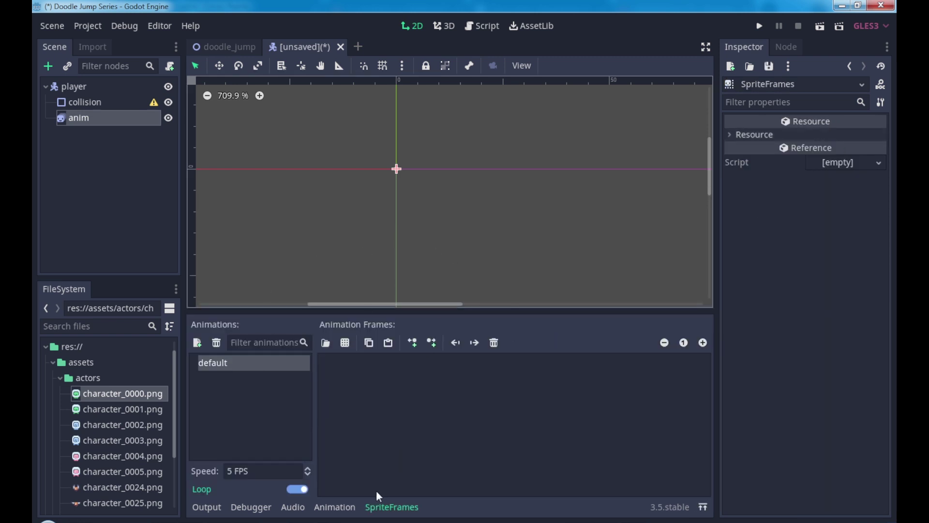
Step: Rename the default animation to 'idle' and add character_0000.png as its frame
double_click(220, 363)
text(idle)
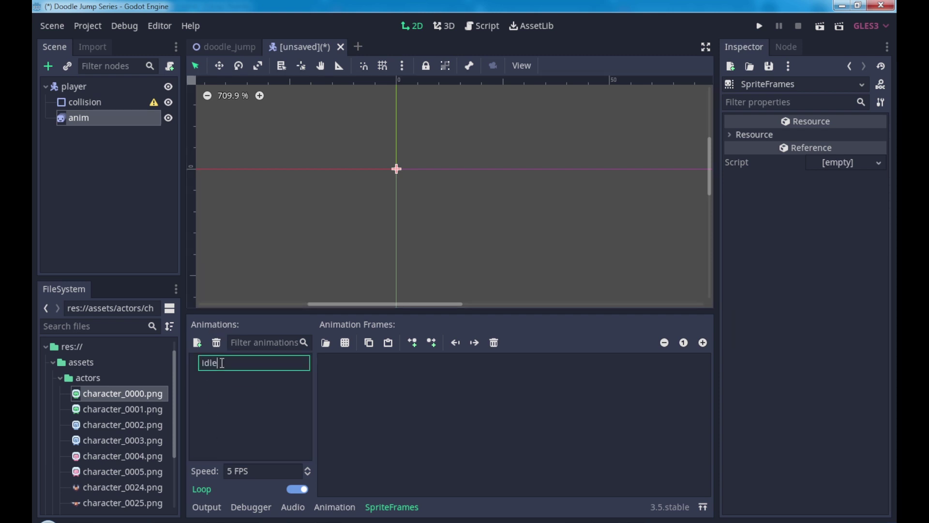
key(Return)
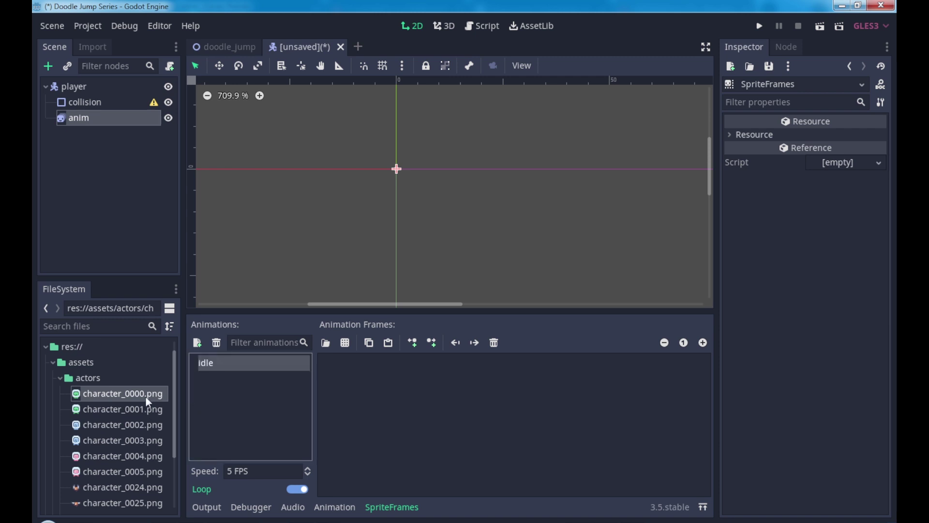
drag(145, 395, 389, 392)
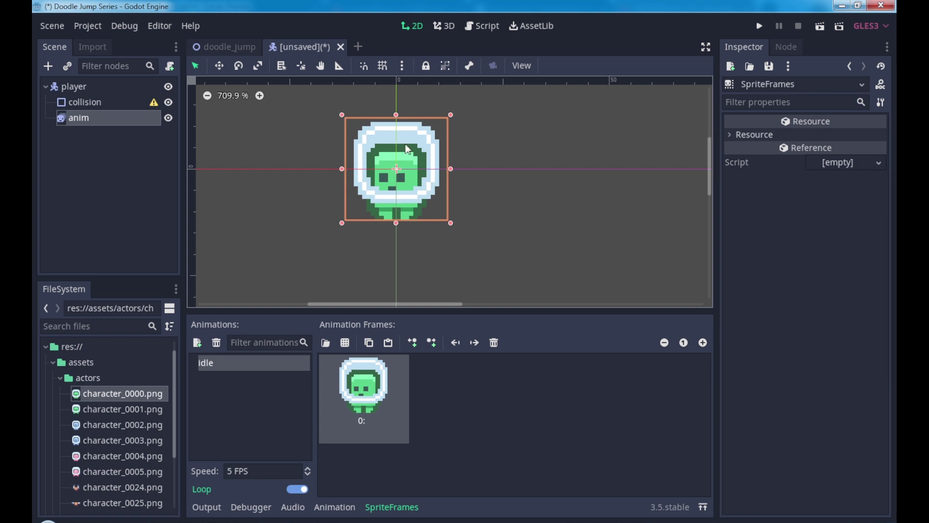
Step: Add a new animation named 'fall' with character_0001.png as its frame
click(198, 343)
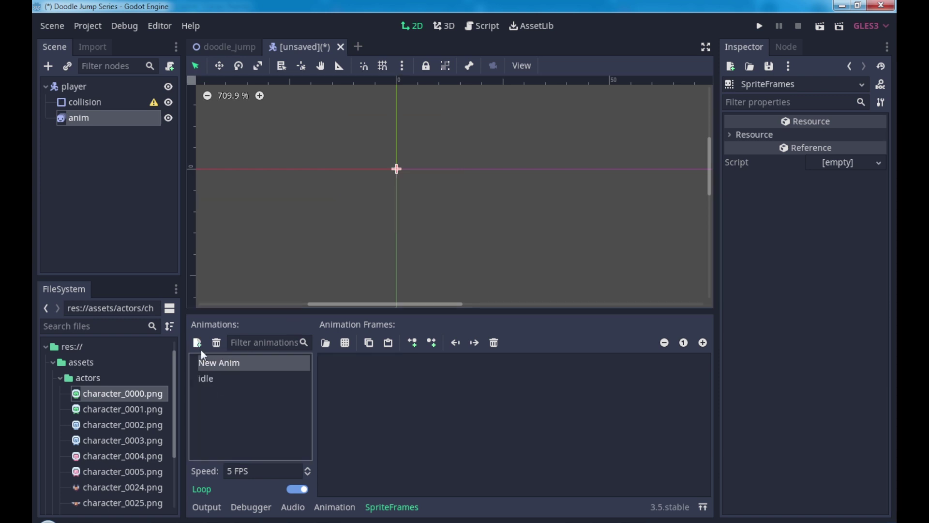
double_click(222, 364)
double_click(222, 364)
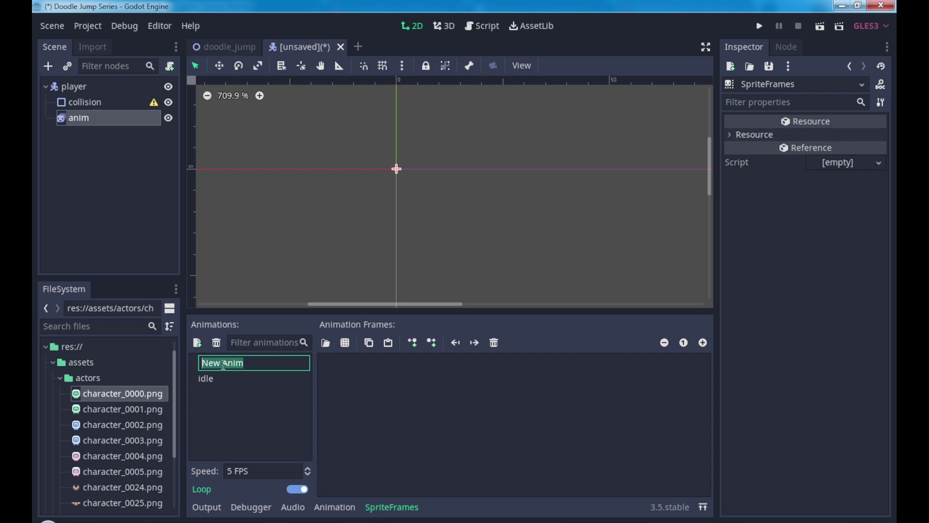
text(fall)
key(Return)
click(151, 409)
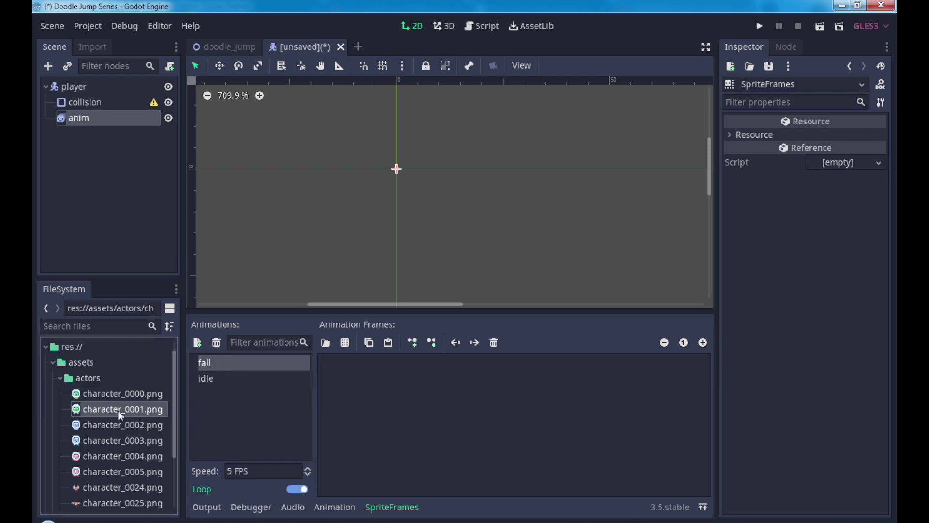
drag(136, 414, 396, 388)
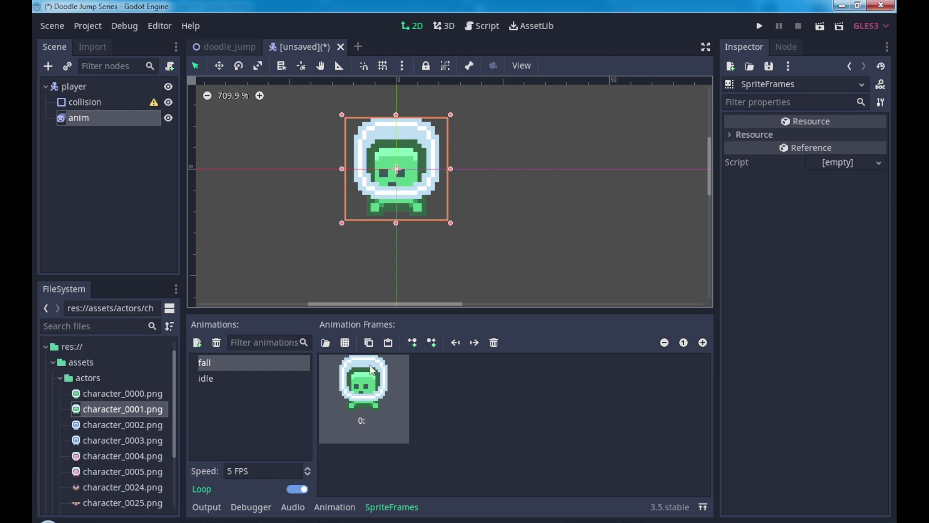
scroll(486, 239, up, 3)
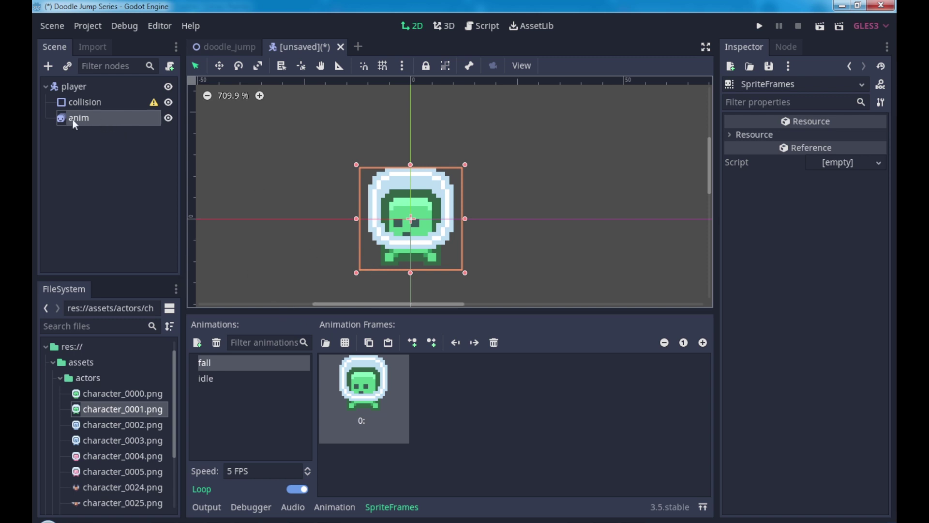
Step: Raise the anim sprite so its feet sit on the origin, and set idle to 8 FPS
click(221, 67)
drag(449, 211, 448, 160)
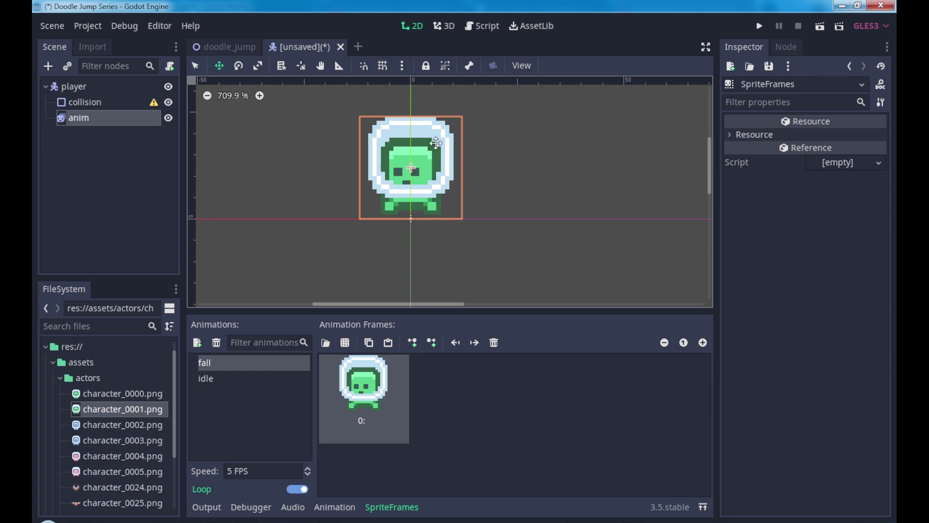
click(227, 383)
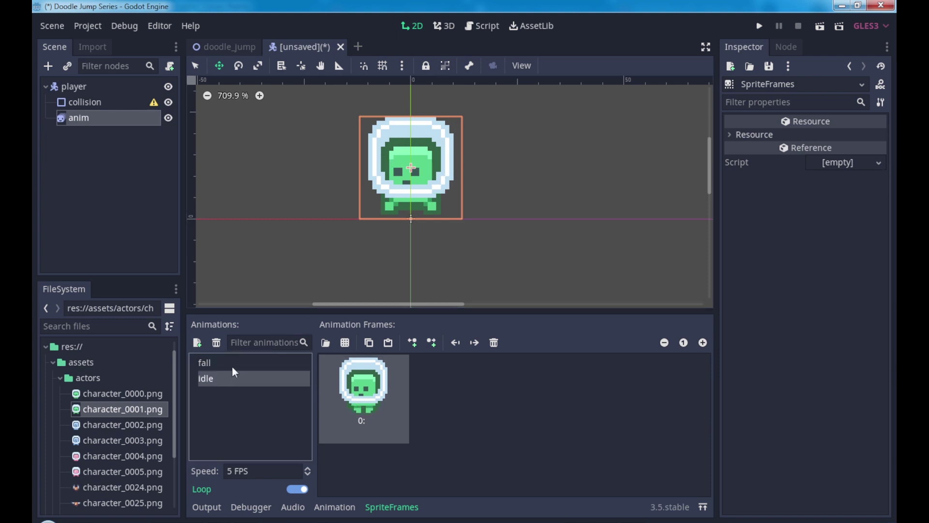
click(231, 364)
click(231, 379)
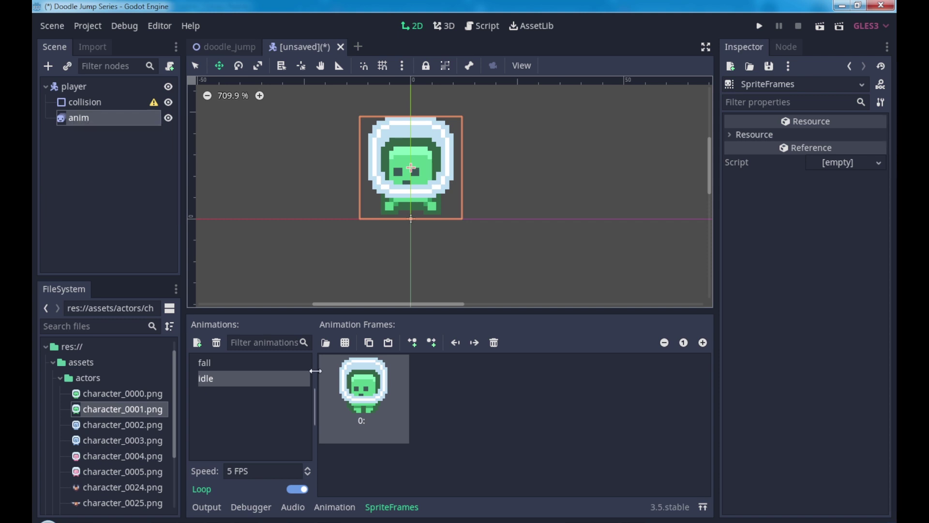
click(227, 471)
scroll(244, 471, up, 3)
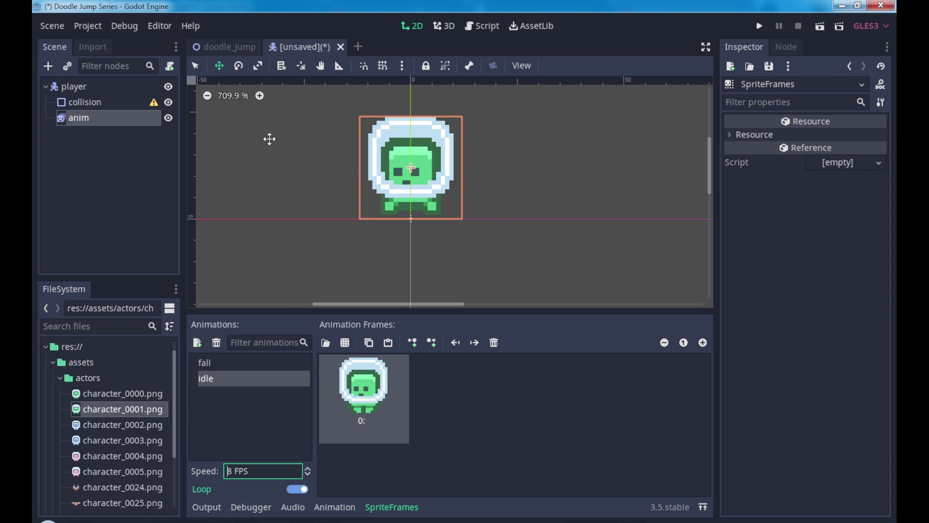
Step: Create a new actors folder in the project root from the Save Scene As dialog
key(ctrl+s)
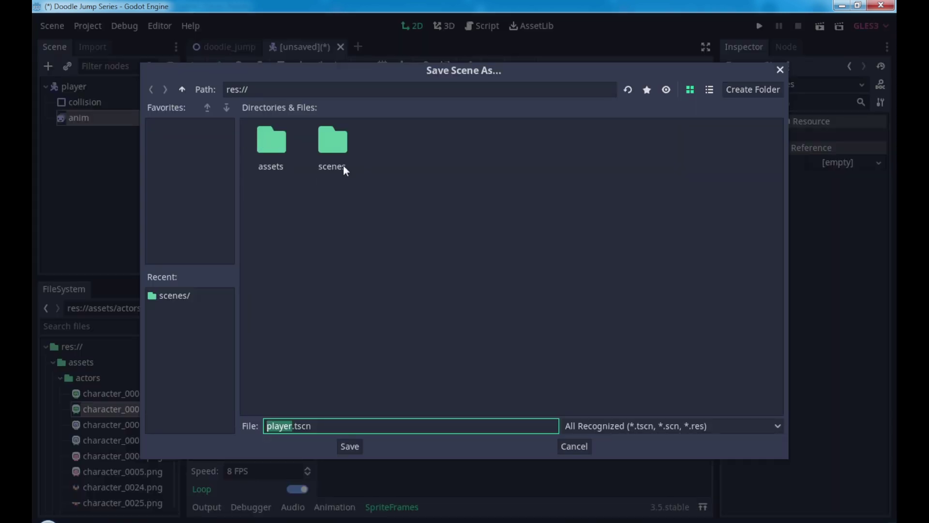
double_click(341, 147)
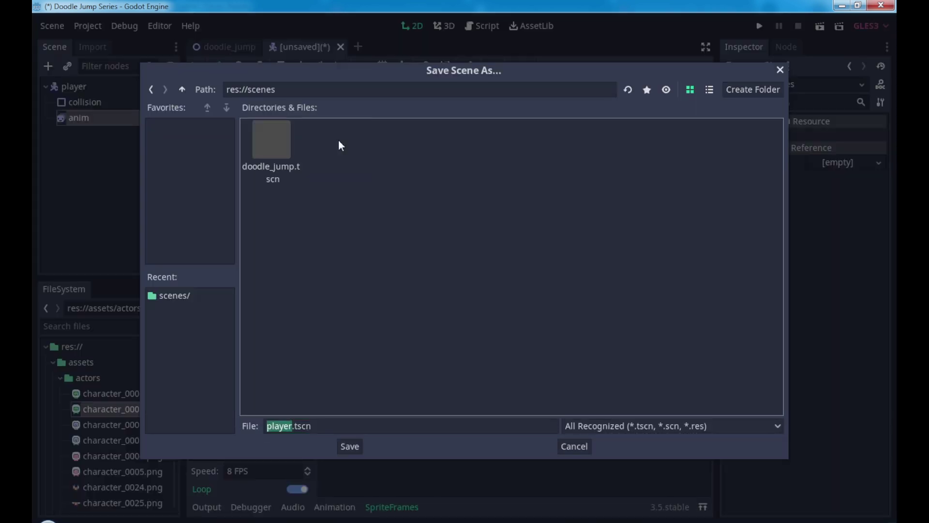
click(182, 91)
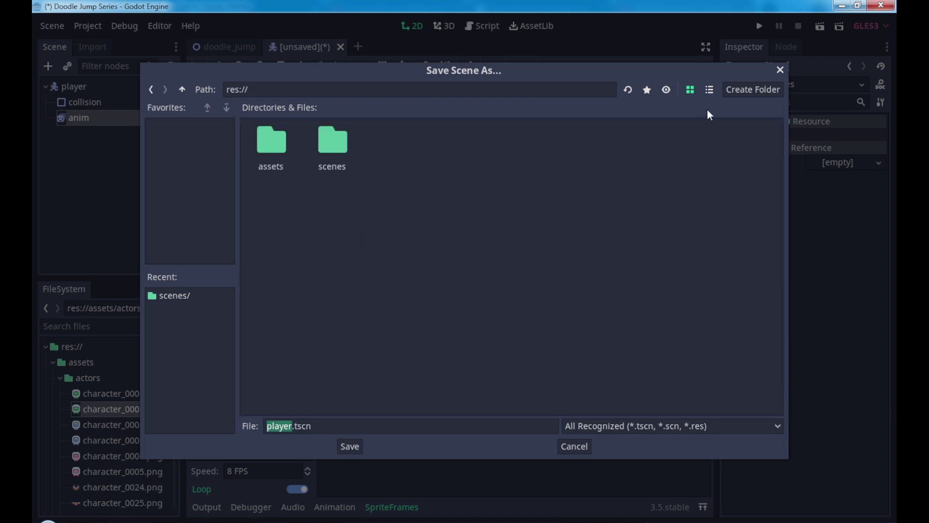
click(740, 92)
text(act)
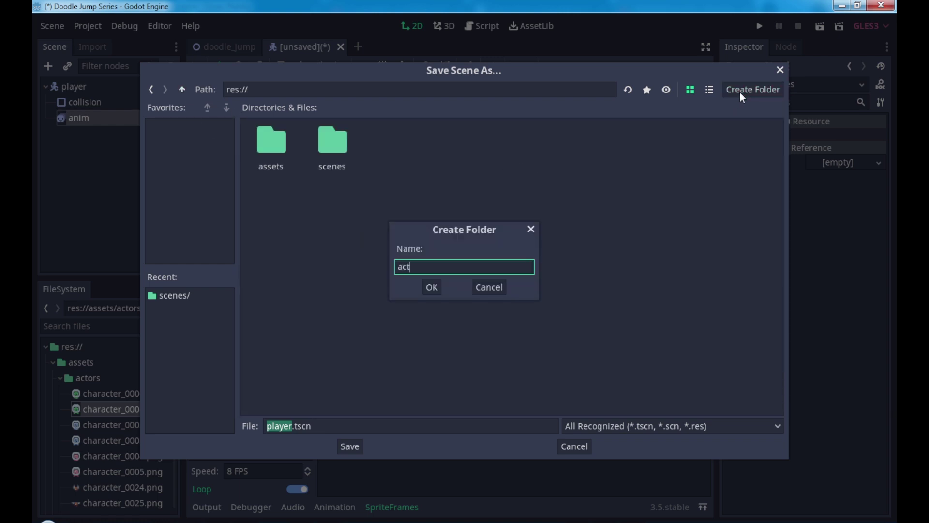
text(ors)
key(Return)
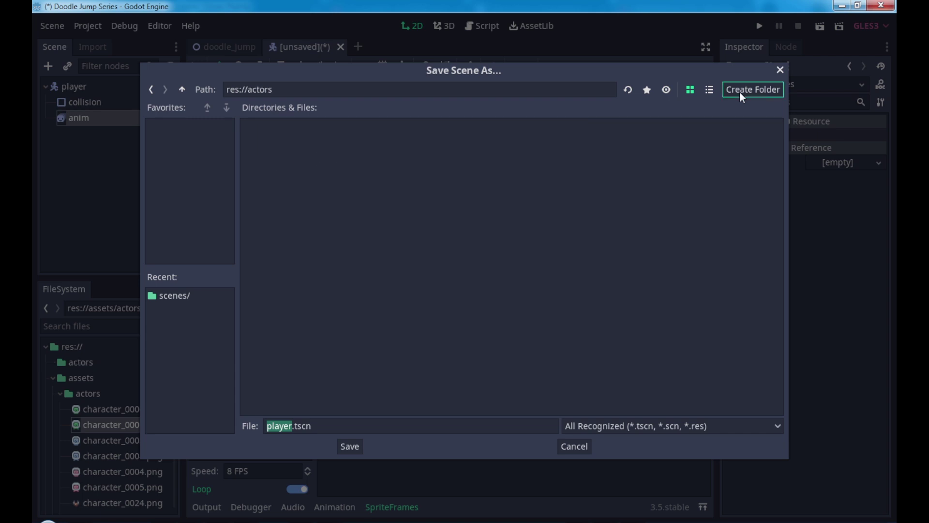
Step: Save the player scene into actors as player_blue.tscn
click(359, 426)
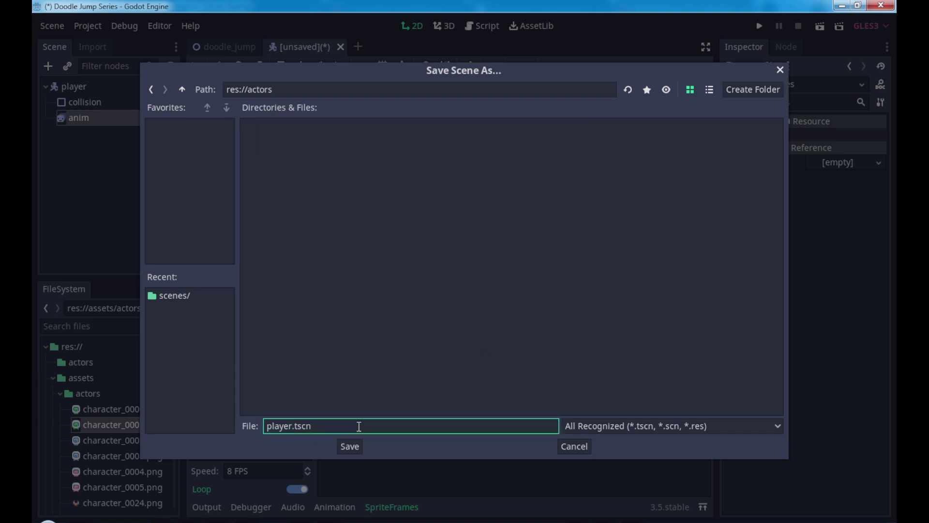
text(_)
text(lue)
click(350, 446)
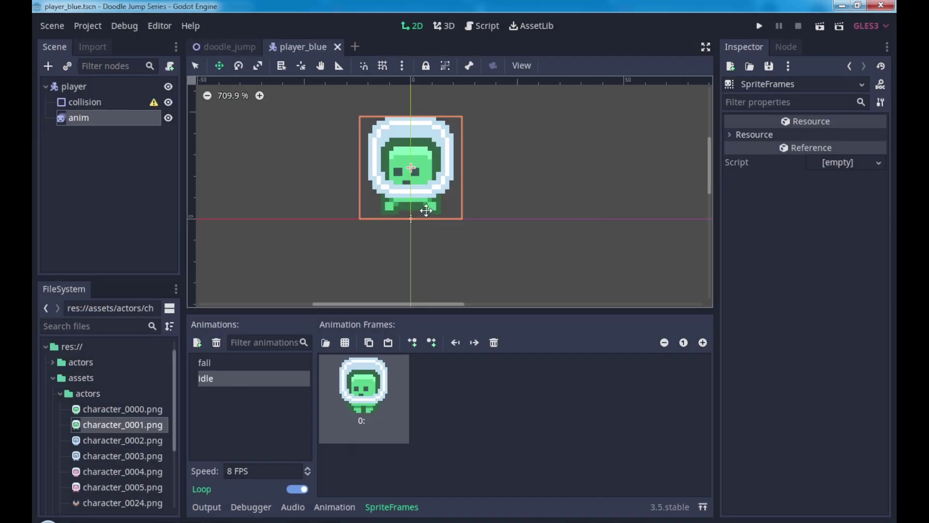
Step: Give the collision node a New RectangleShape2D and move it below anim in the scene tree
click(90, 104)
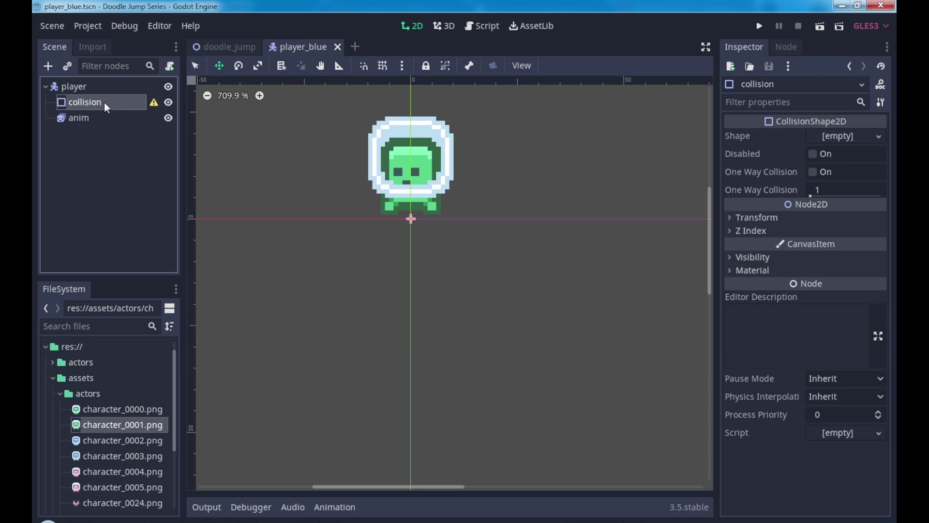
click(852, 137)
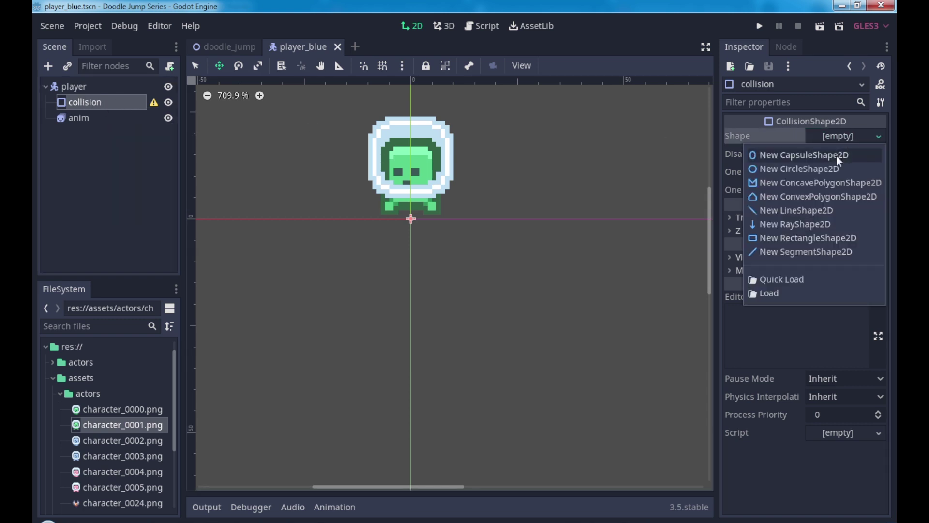
click(785, 238)
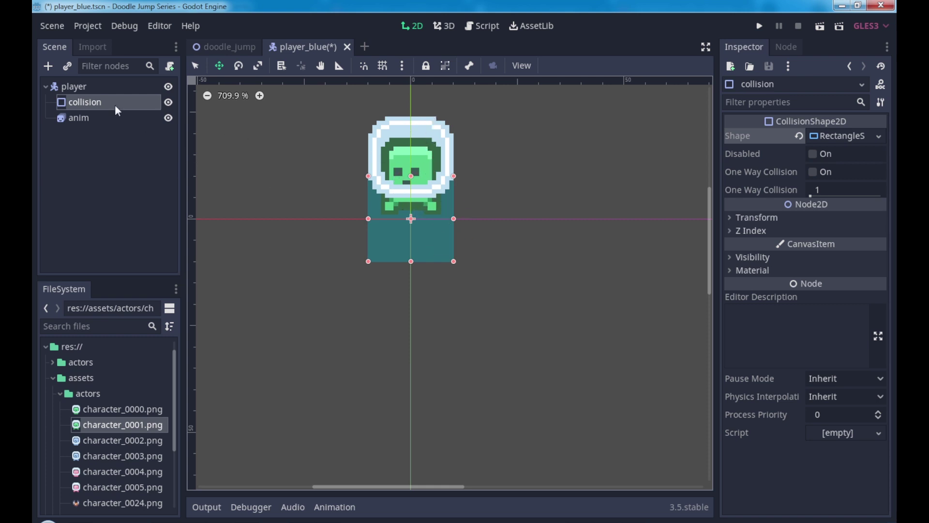
drag(112, 102, 110, 125)
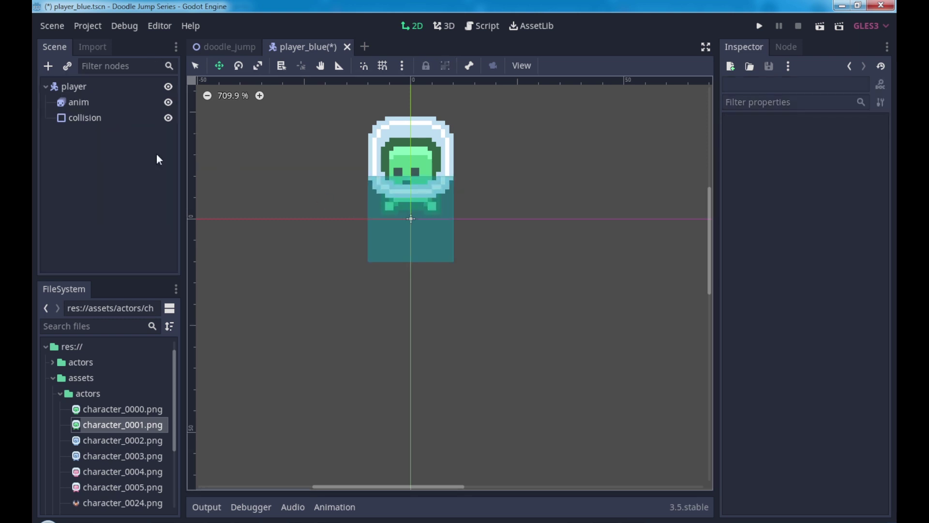
Step: Drag the collision rectangle onto the sprite and line it up with the helmet
click(109, 117)
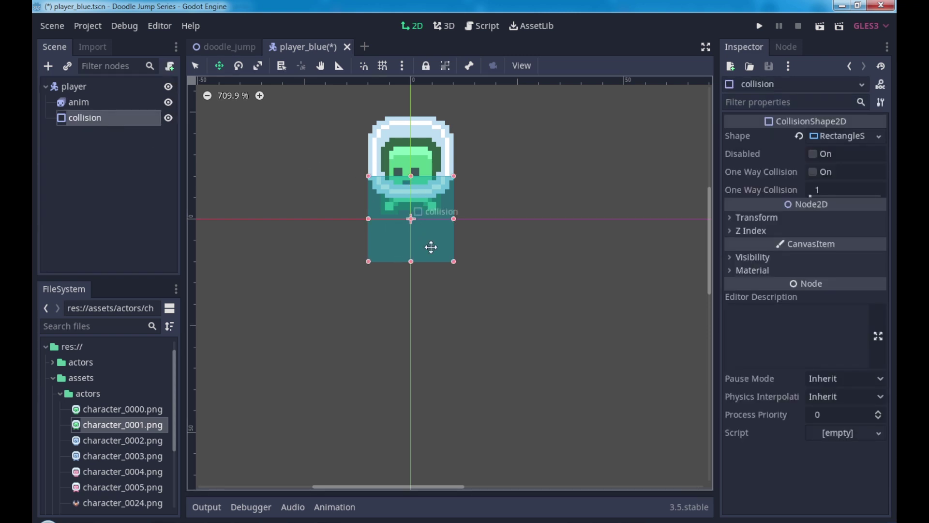
mouse_move(432, 244)
mouse_down()
mouse_move(428, 167)
mouse_move(307, 175)
mouse_move(473, 224)
mouse_move(338, 158)
mouse_move(523, 152)
mouse_up()
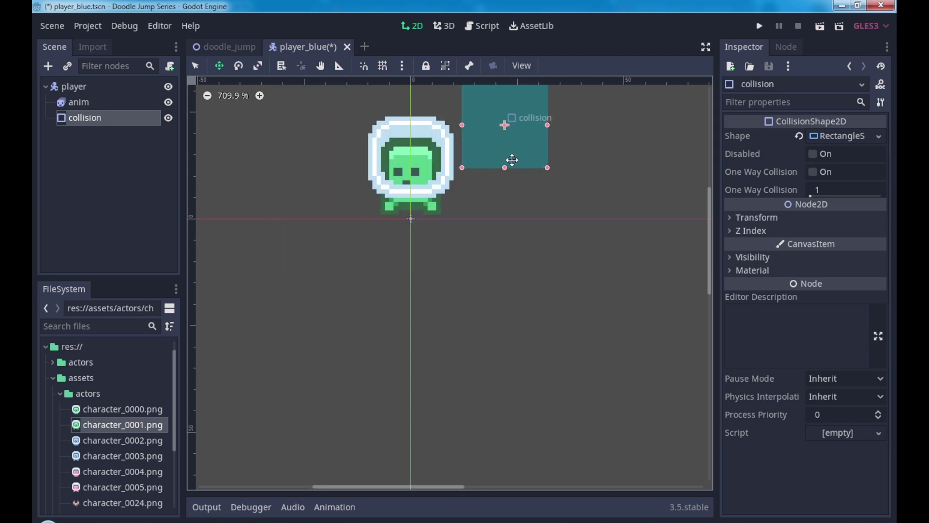
click(100, 102)
click(118, 121)
drag(501, 148, 406, 196)
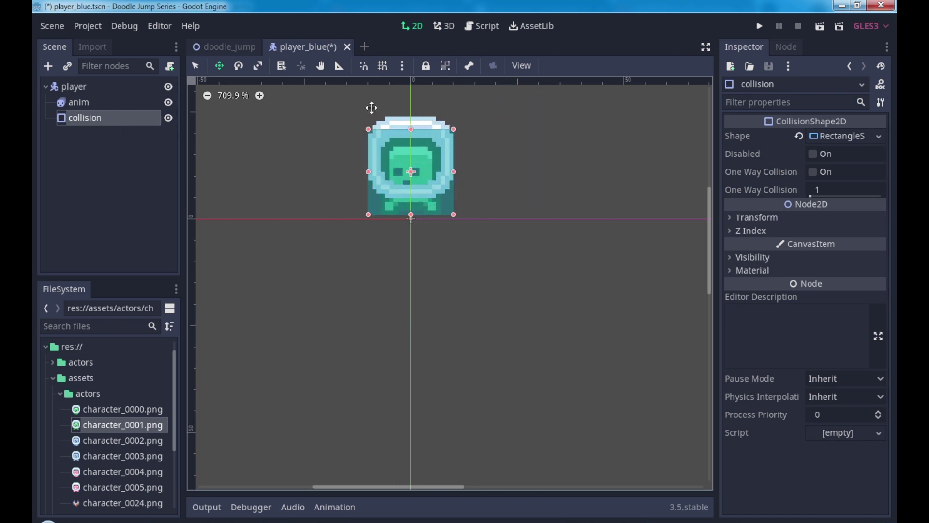
mouse_move(443, 176)
mouse_down()
mouse_move(438, 162)
mouse_move(442, 173)
mouse_up()
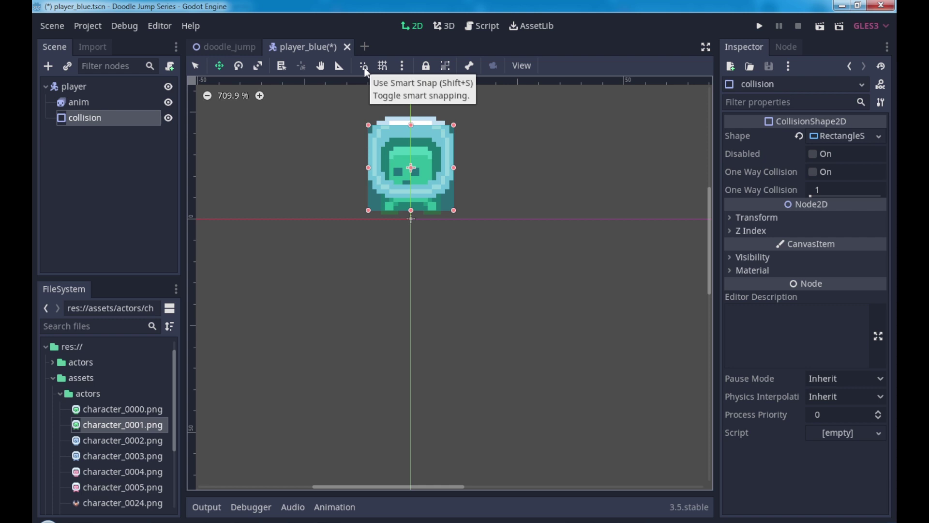
Step: With smart snap on, narrow the rectangle's sides and stretch its bottom to the feet
click(364, 66)
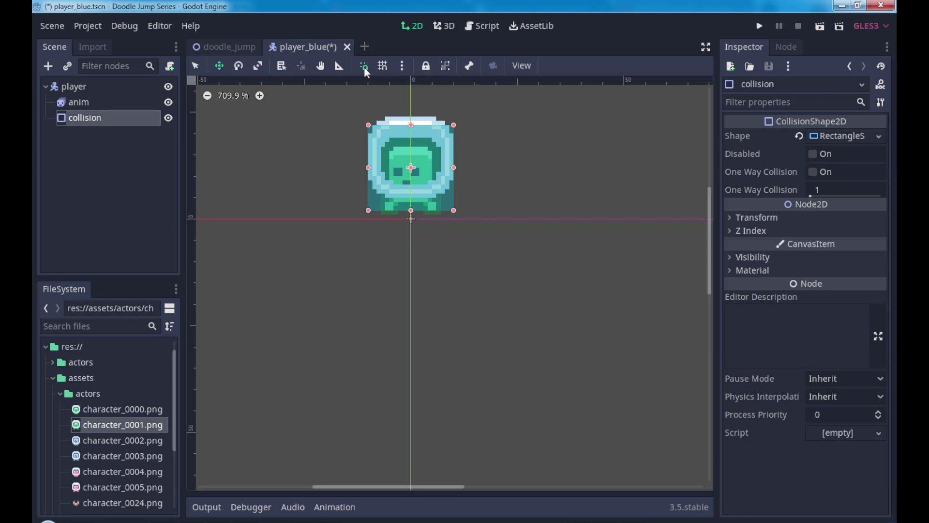
mouse_move(419, 194)
mouse_down()
mouse_move(419, 203)
mouse_move(422, 189)
mouse_up()
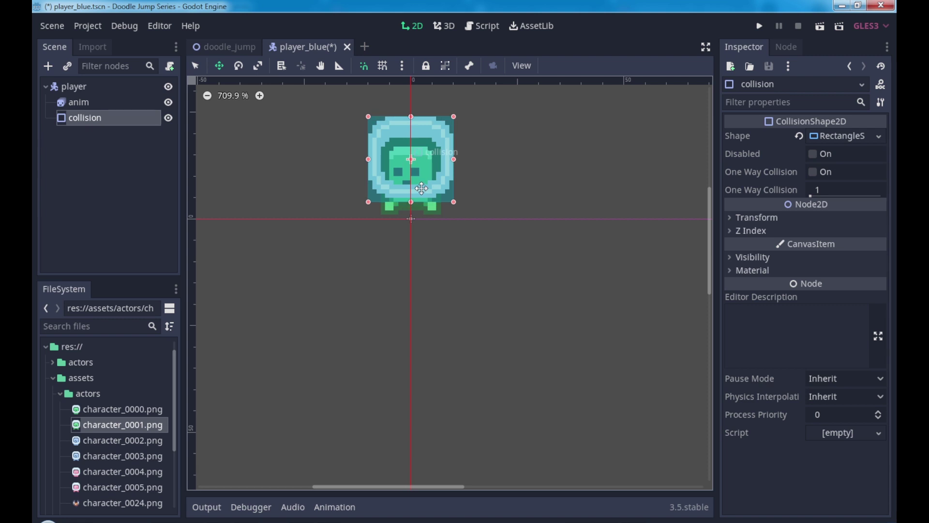
click(195, 65)
drag(368, 160, 382, 166)
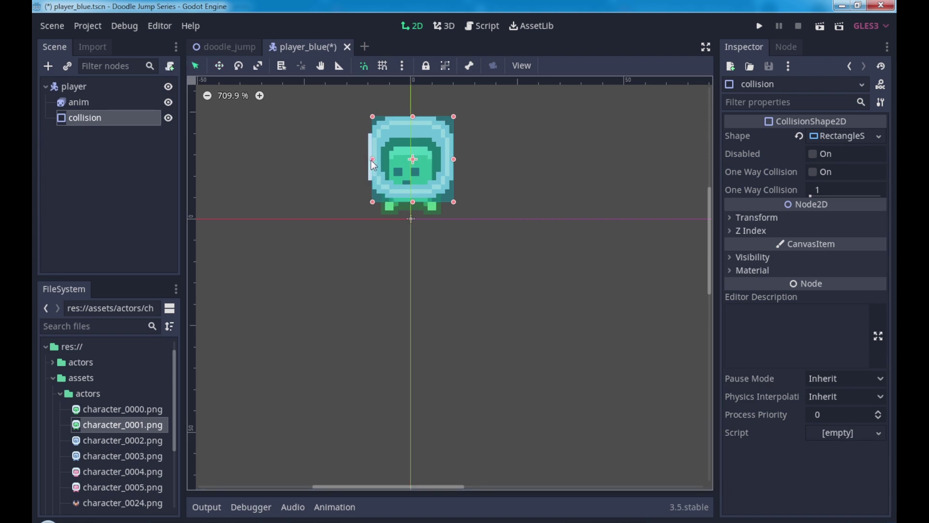
drag(454, 160, 442, 159)
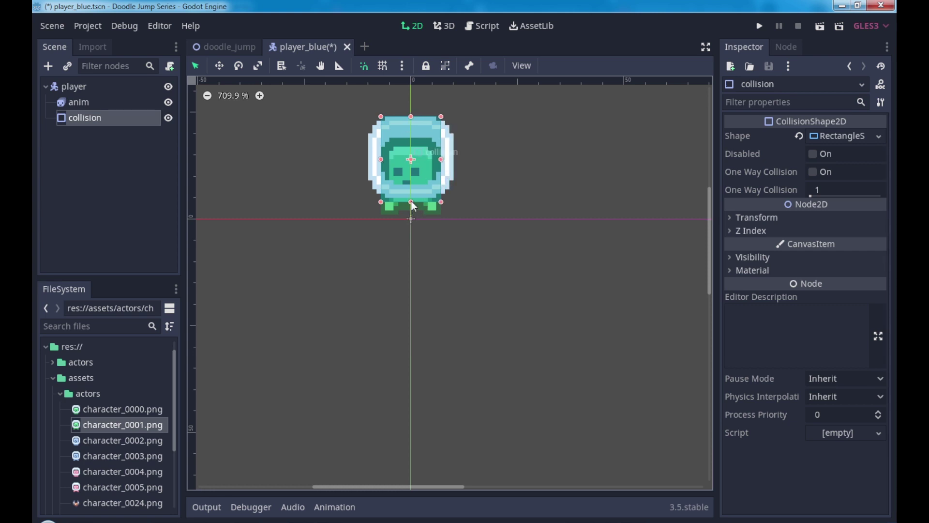
drag(411, 202, 412, 214)
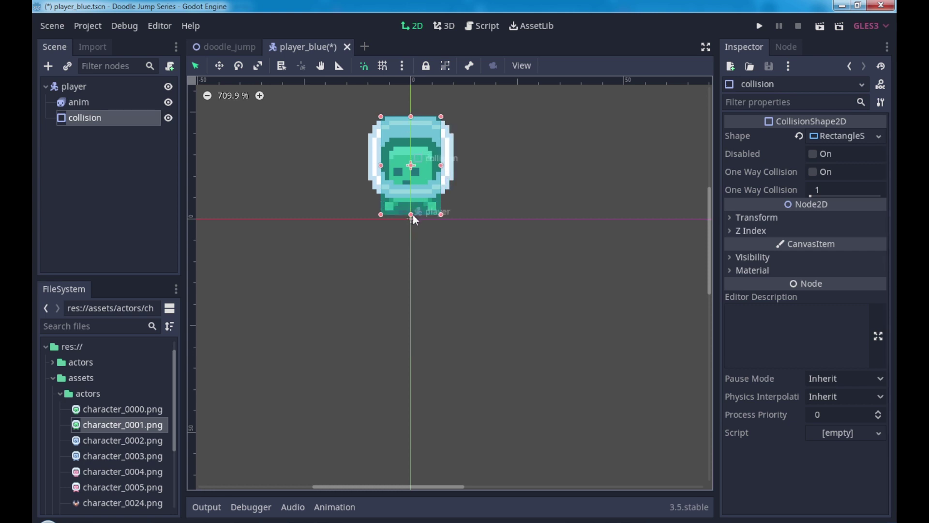
Step: Move the anim sprite down about 8 px and shift the collision rectangle down to match
click(111, 101)
click(220, 66)
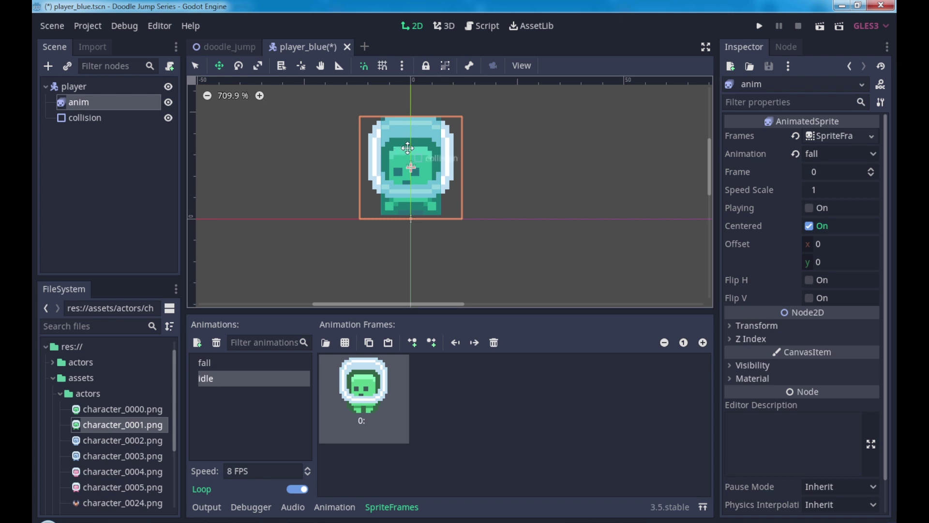
drag(410, 150, 410, 153)
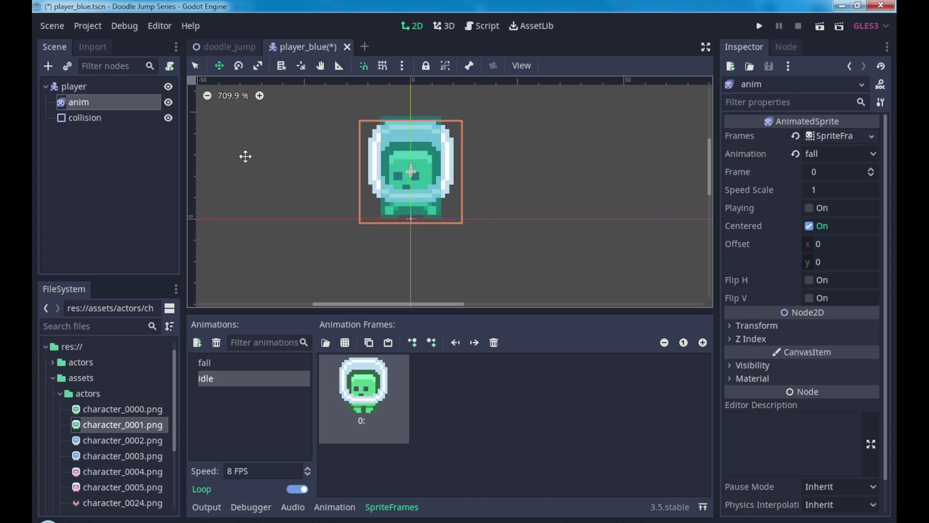
click(82, 118)
drag(431, 166, 432, 172)
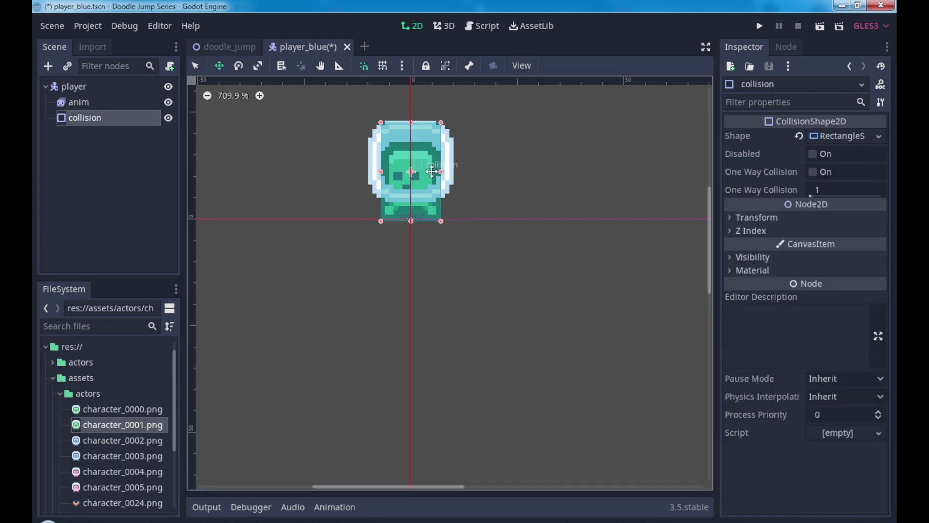
Step: Review the snapping options in the 2D toolbar menu
scroll(427, 216, up, 1)
scroll(428, 215, up, 2)
scroll(426, 218, up, 2)
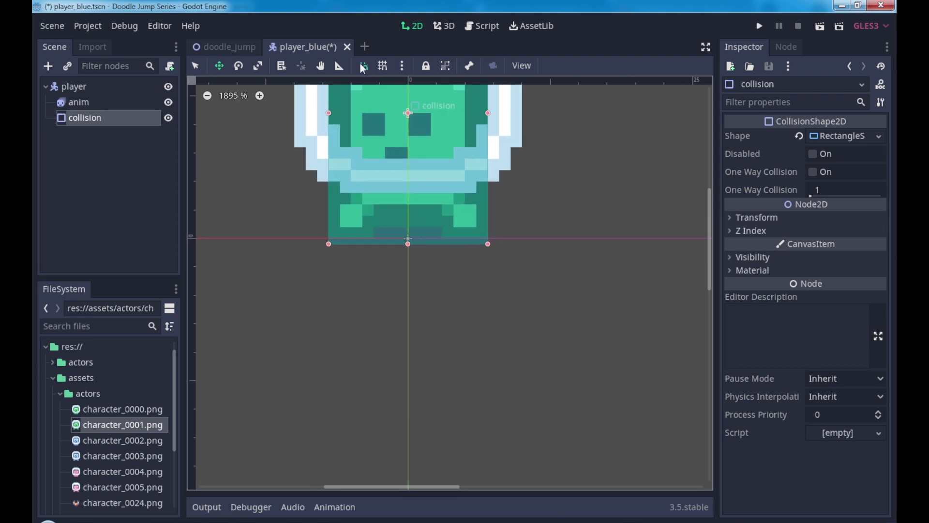
click(402, 66)
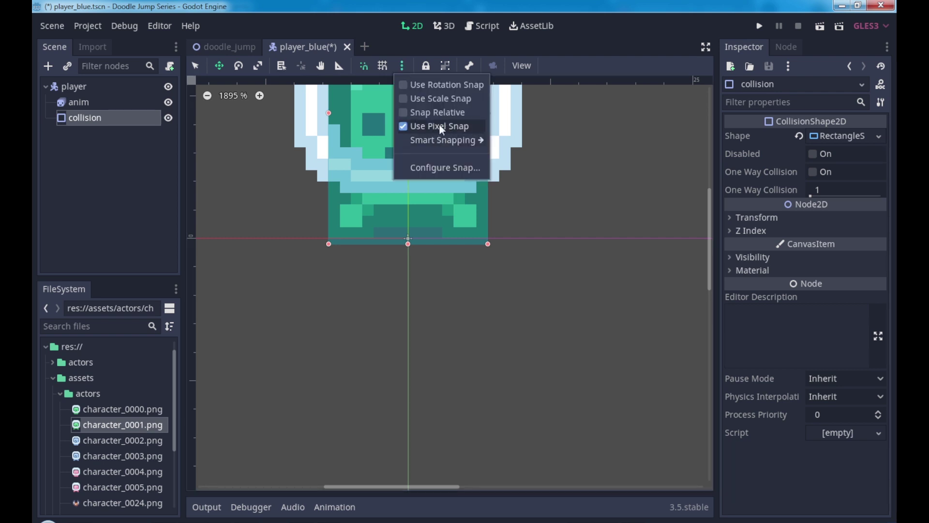
click(125, 120)
scroll(492, 280, down, 3)
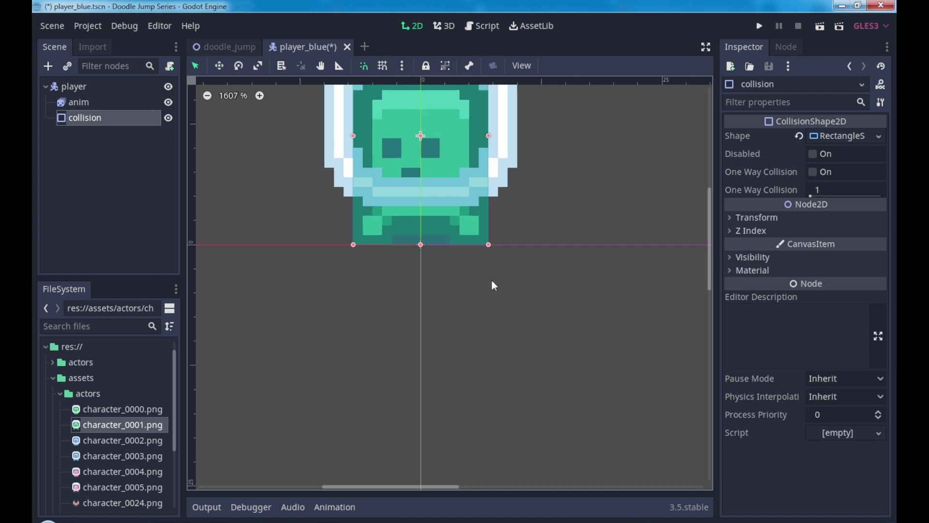
scroll(492, 279, down, 1)
scroll(492, 277, down, 1)
Step: Save player_blue with Ctrl+S and switch to the doodle_jump scene
scroll(555, 232, down, 3)
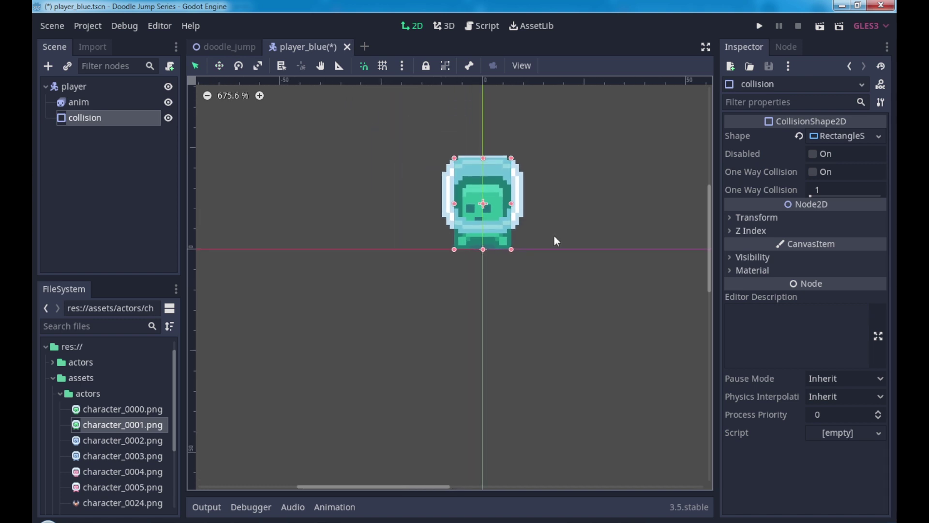
key(ctrl+s)
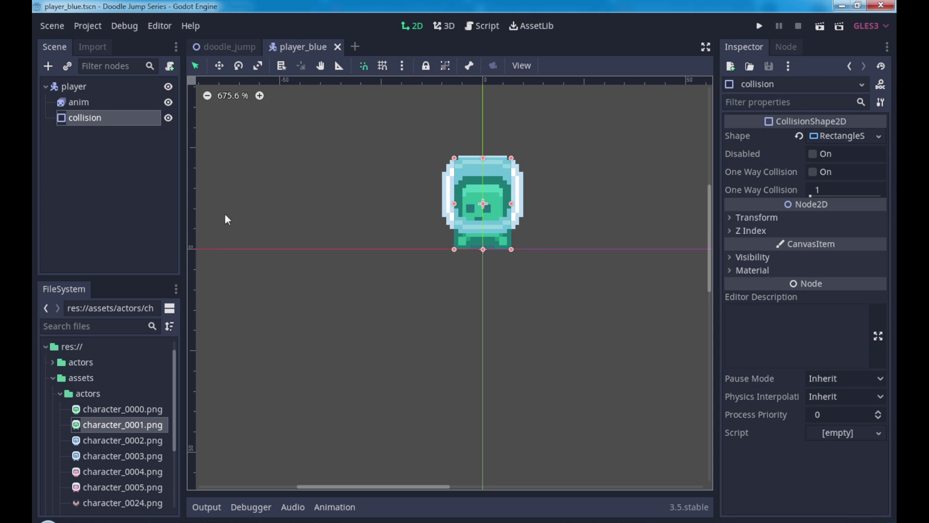
click(233, 52)
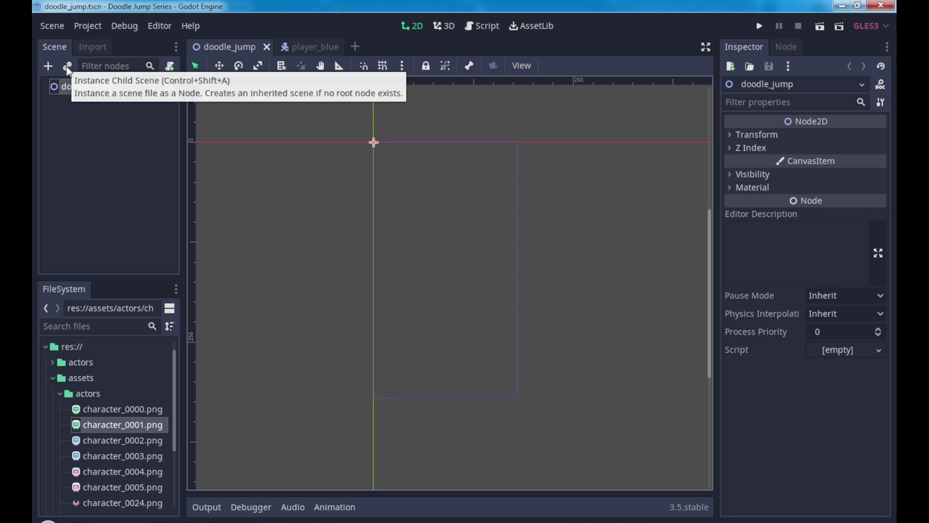
Step: Instance player_blue.tscn as a child of the doodle_jump root and select the player node
click(67, 68)
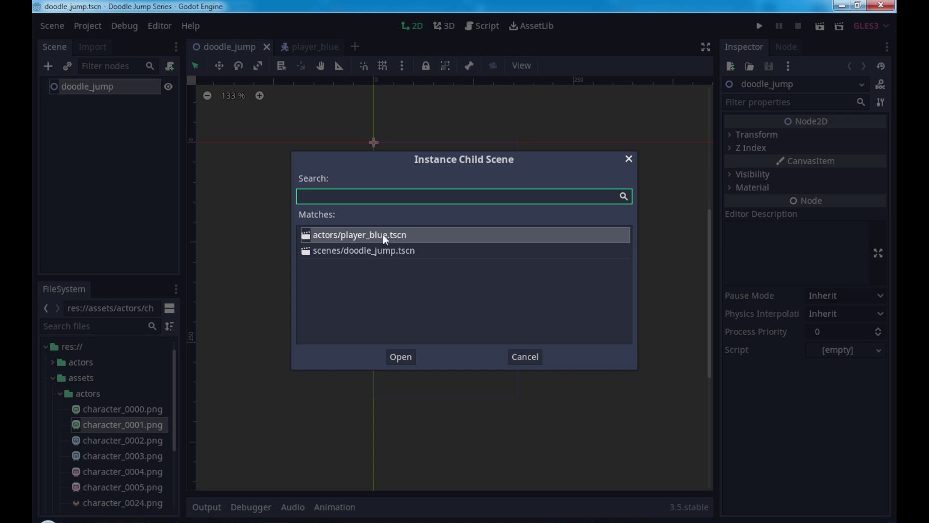
click(399, 358)
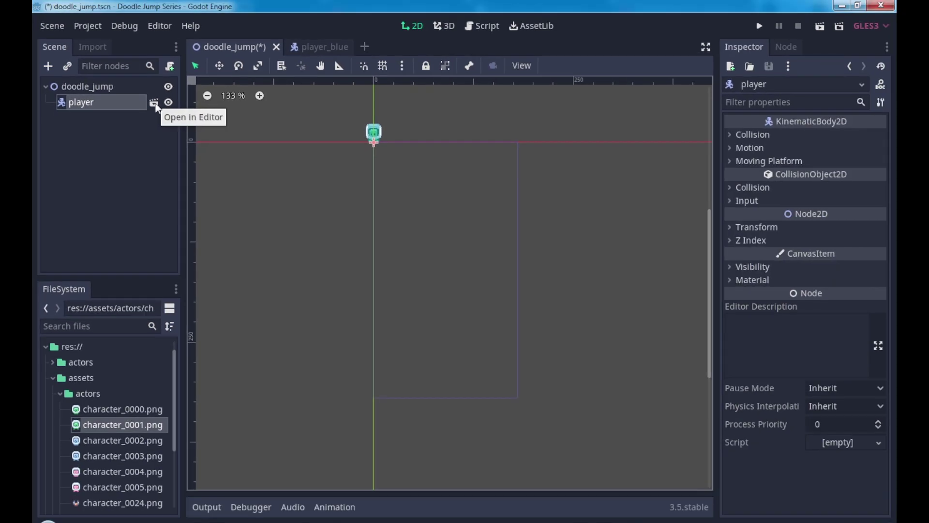
click(155, 105)
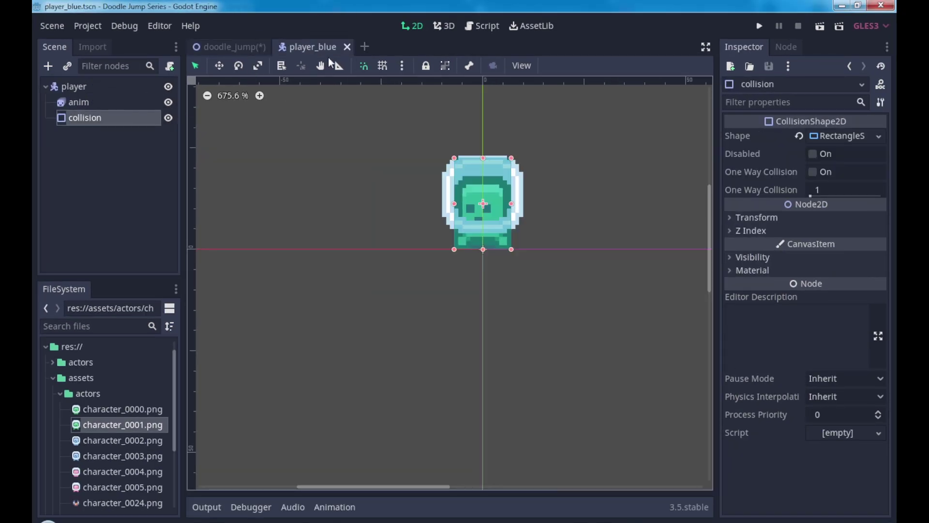
click(233, 48)
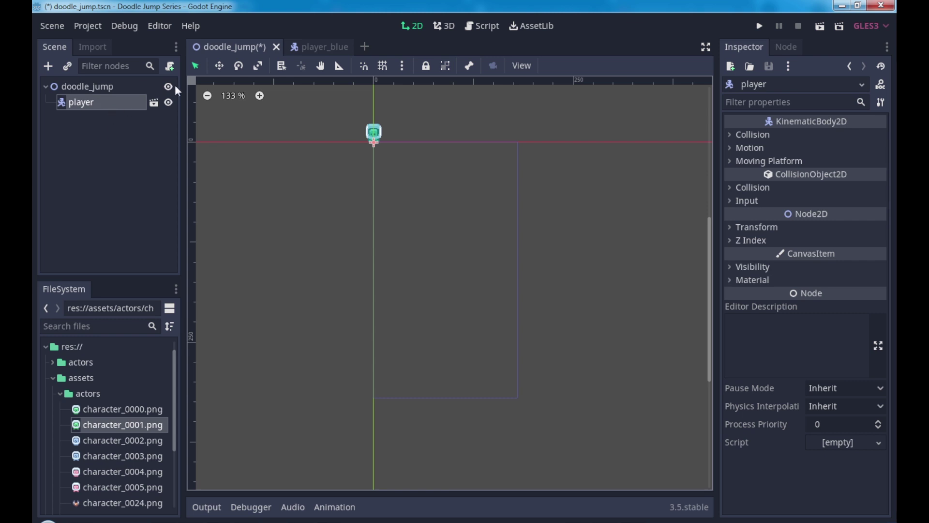
click(153, 104)
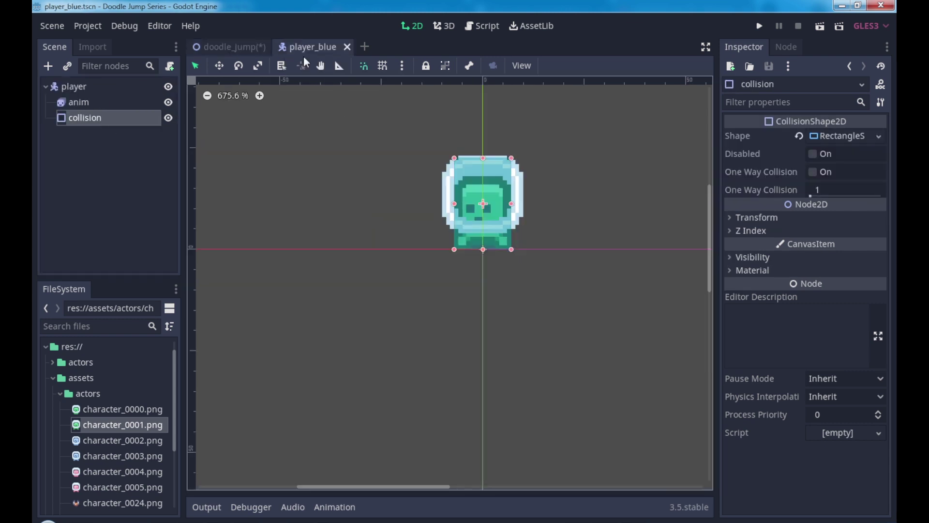
click(233, 45)
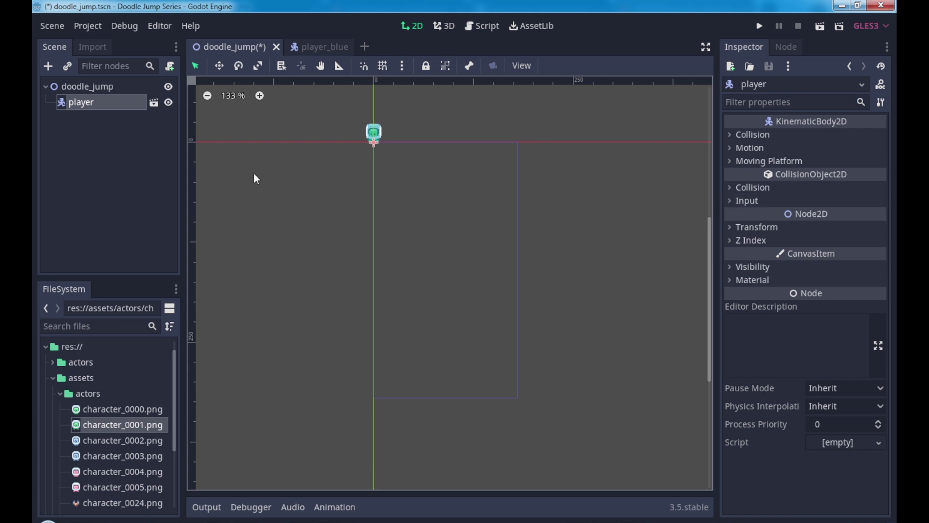
click(106, 108)
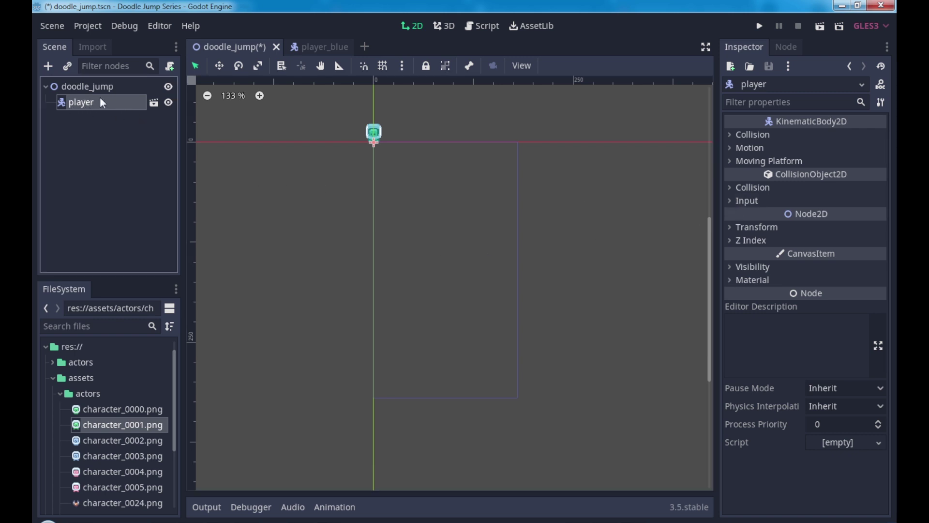
click(304, 48)
click(248, 46)
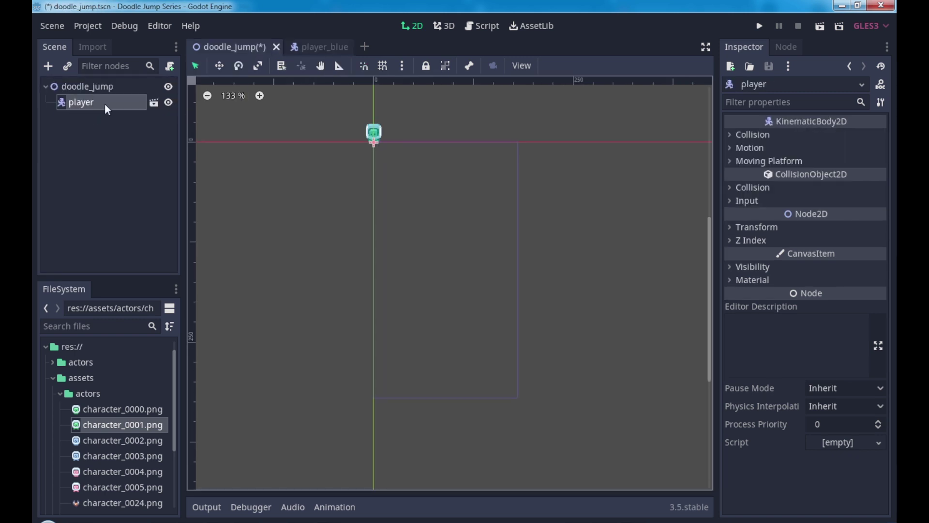
Step: Check the game window size under Project Settings > Display > Window
click(758, 228)
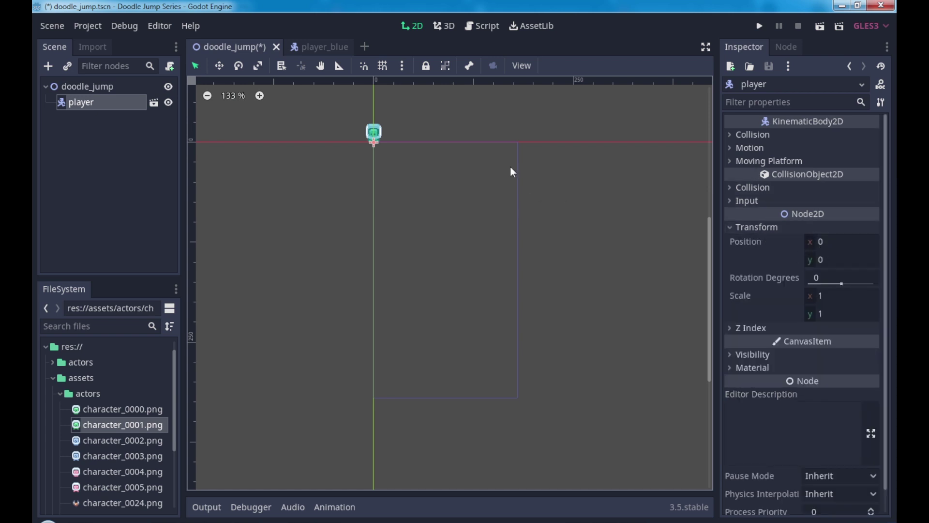
click(98, 32)
click(104, 45)
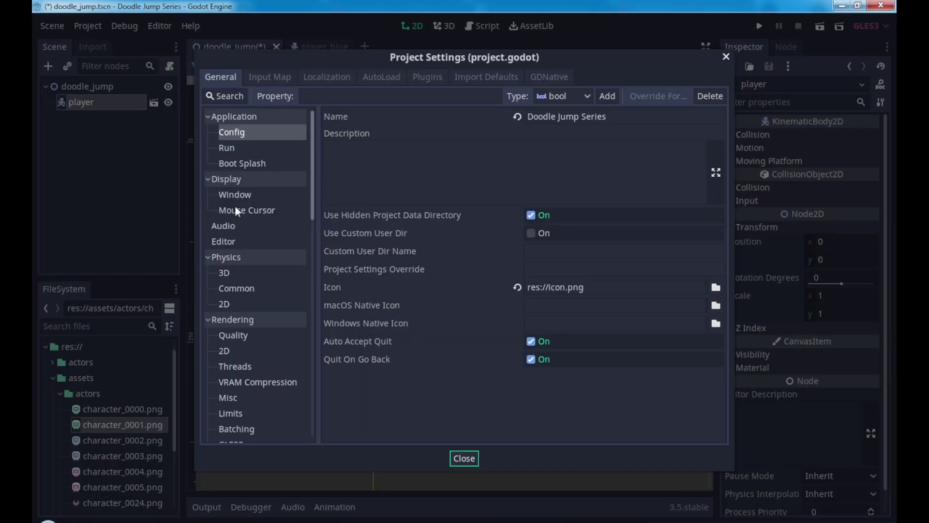
click(242, 196)
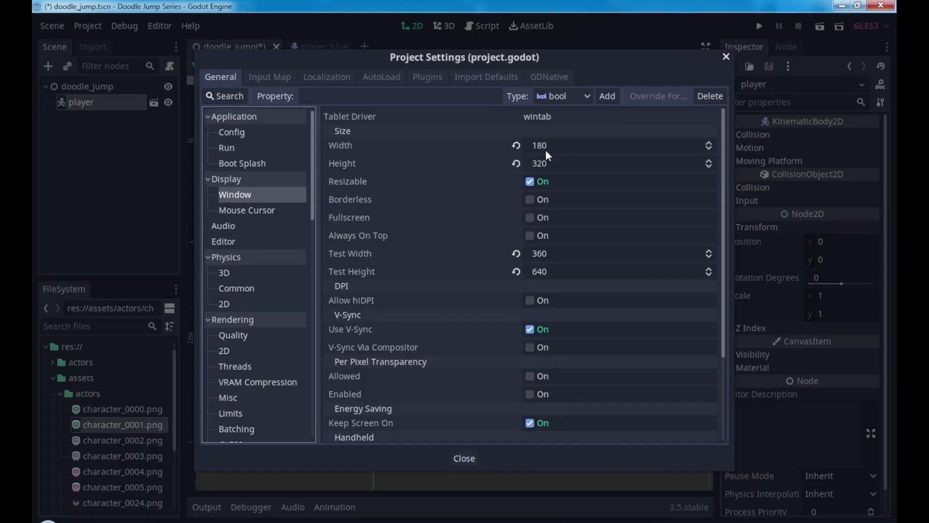
click(726, 56)
Step: Set the player's position to x 90, y 160 and save the doodle_jump scene
click(823, 242)
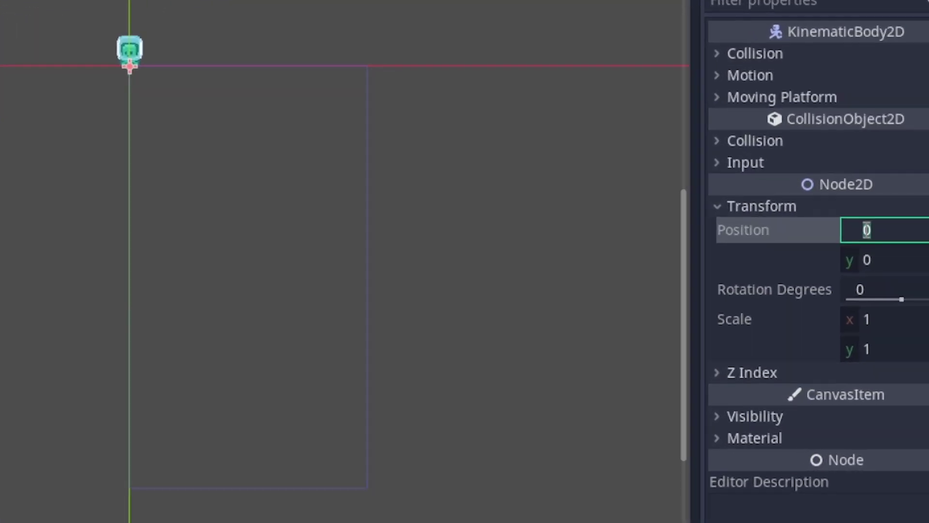
text(90)
key(Return)
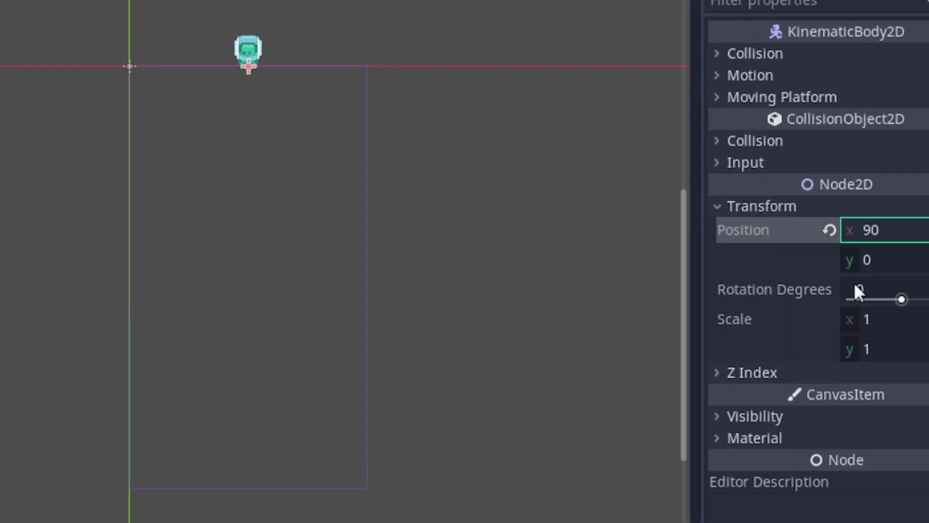
click(872, 260)
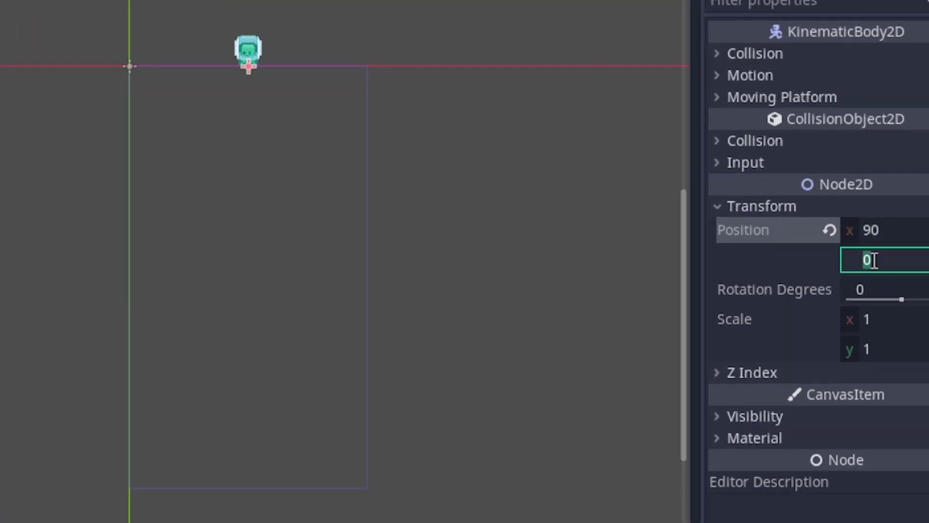
text(160)
key(Return)
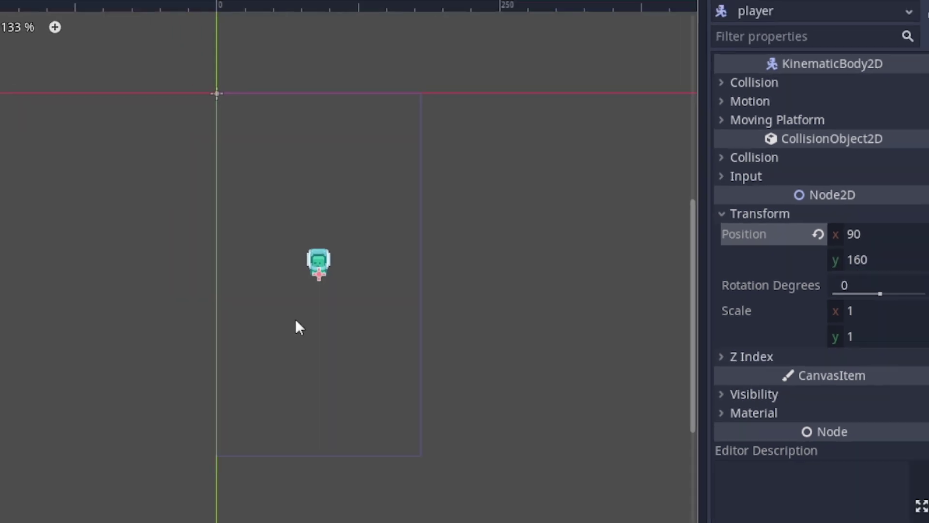
key(ctrl+s)
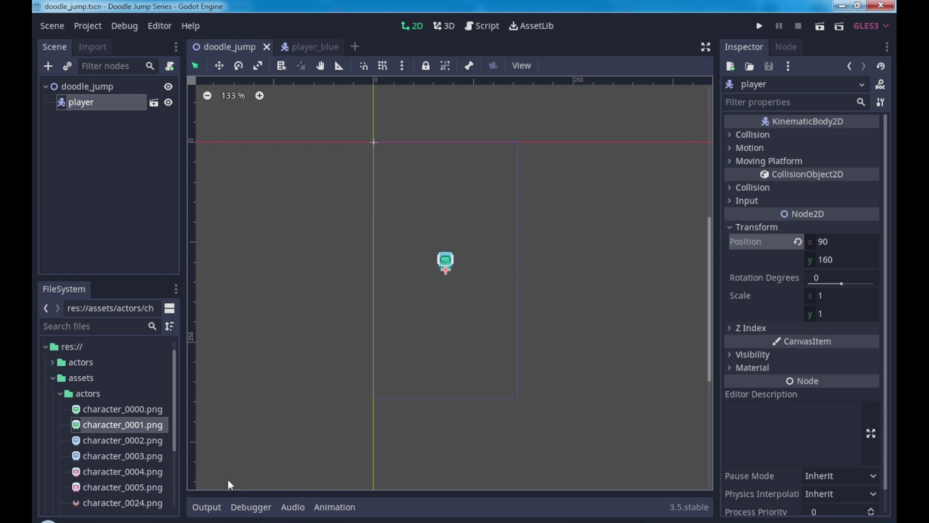
Step: Start a new scene with a StaticBody2D as its root node
click(355, 47)
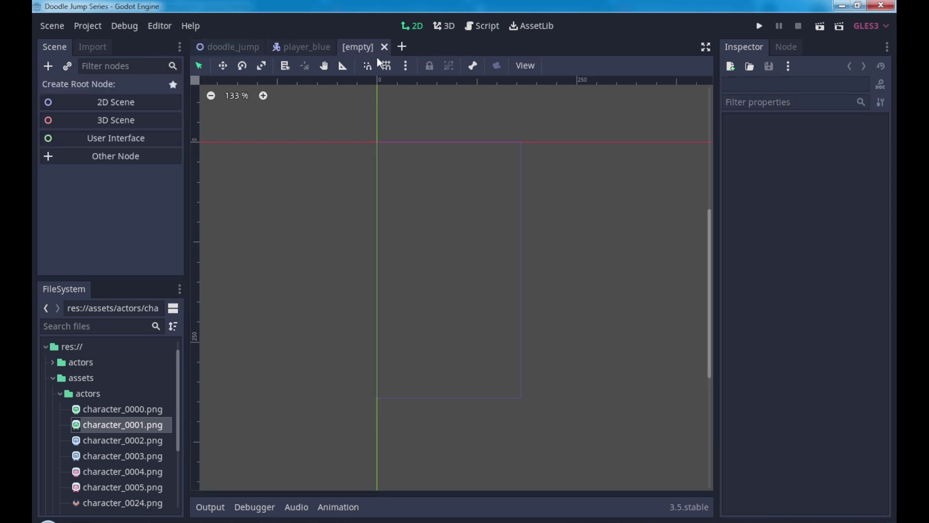
click(122, 158)
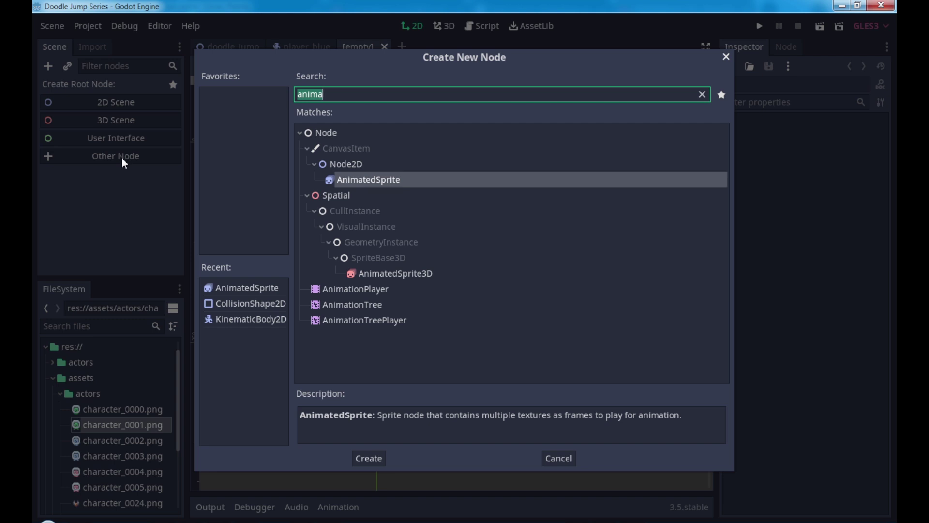
text(sta)
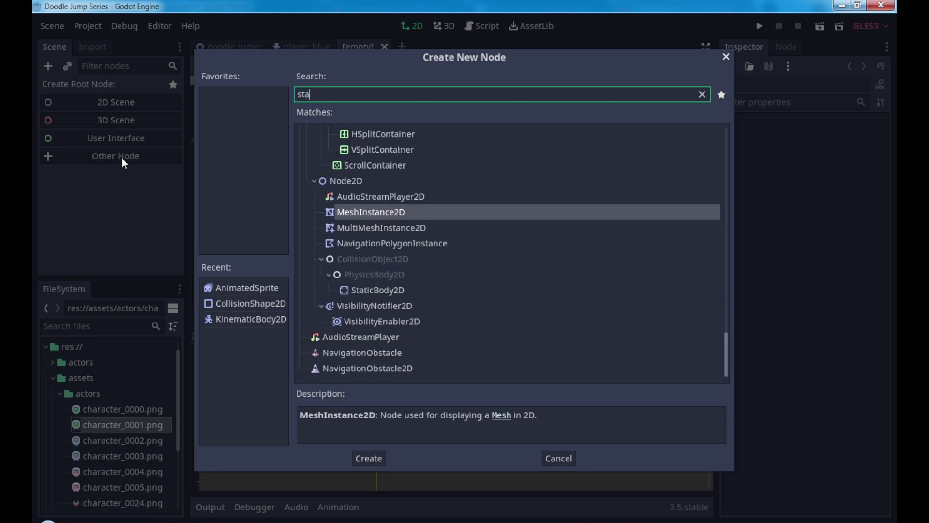
text(tic)
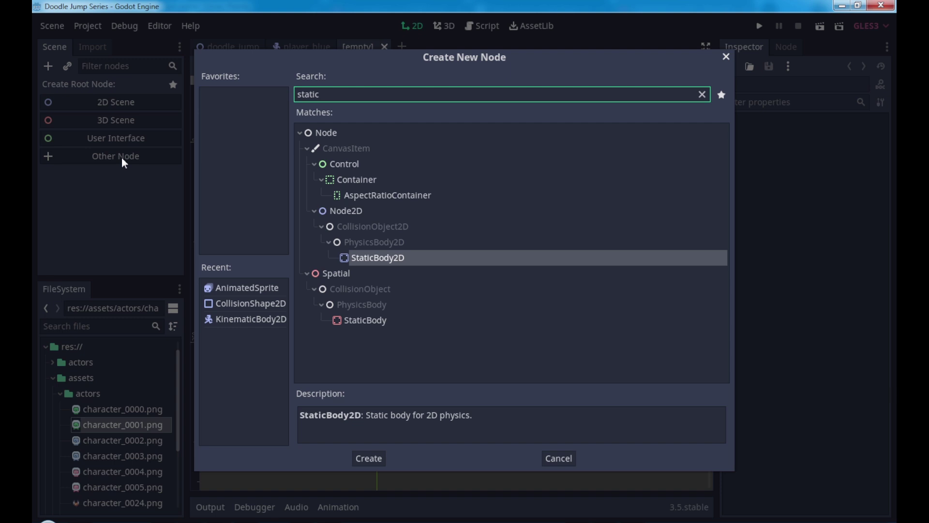
click(389, 260)
double_click(389, 260)
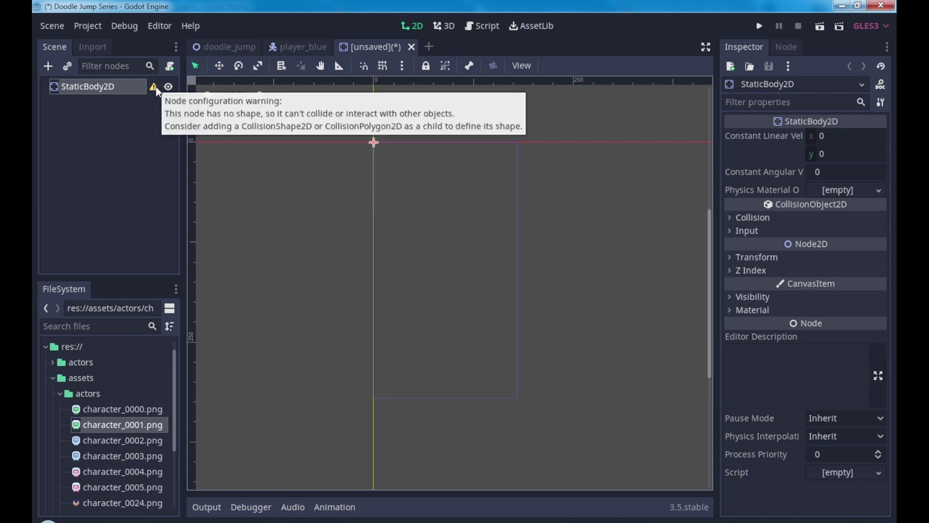
Step: Rename the StaticBody2D root node to platform
double_click(90, 86)
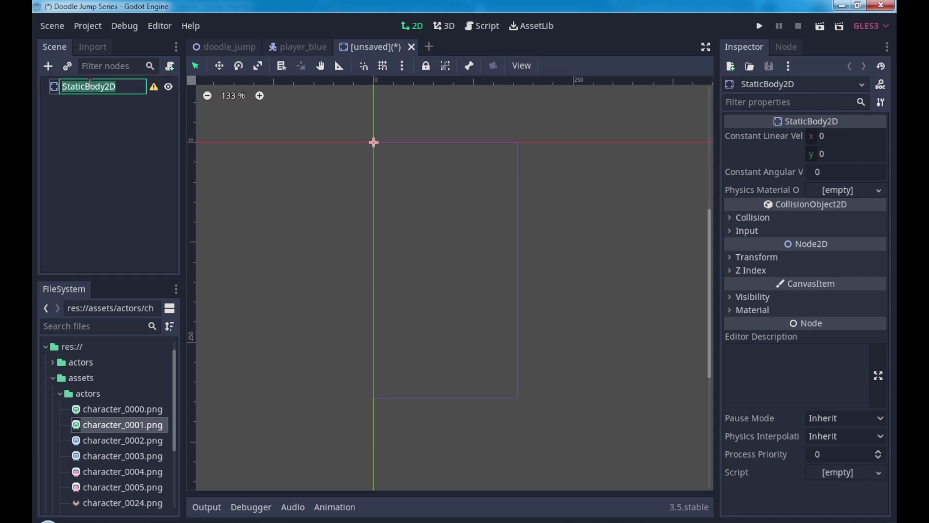
text(platform)
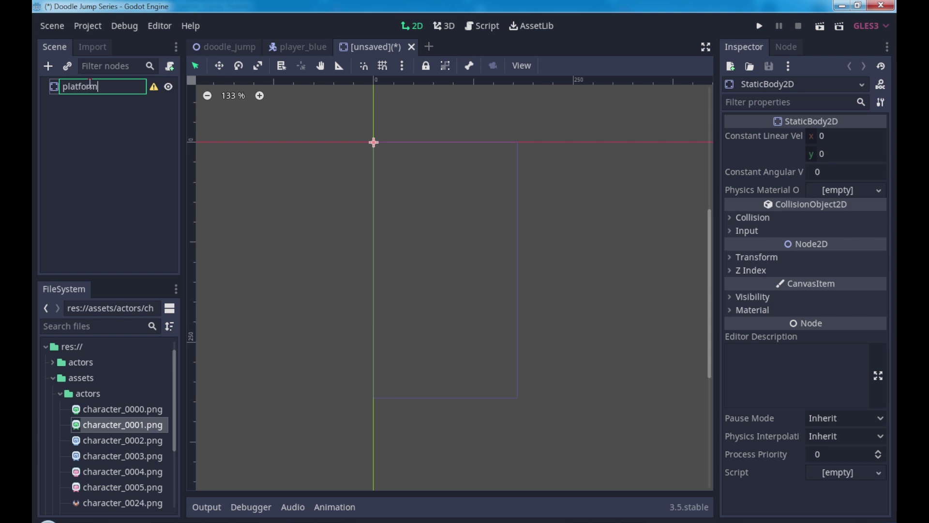
key(Return)
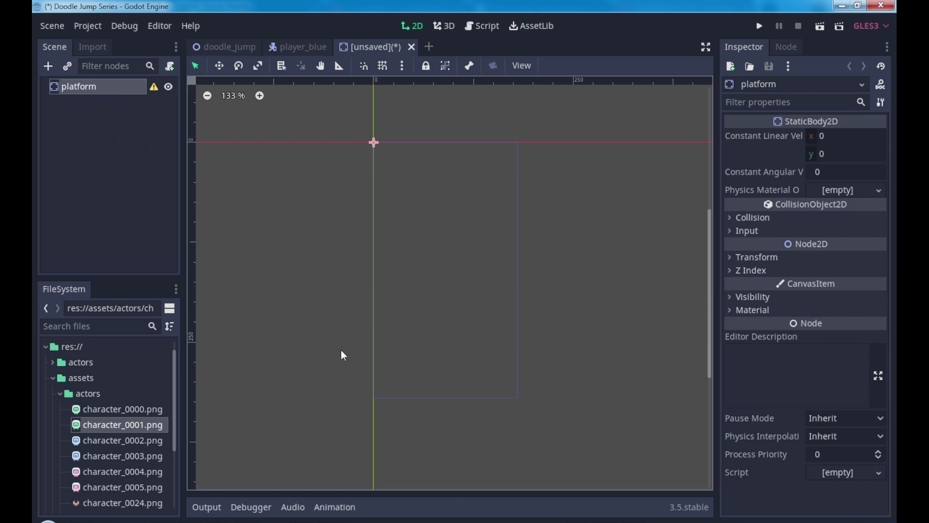
Step: Add tile_0000.png to the scene, then delete the Tile0000 sprite
click(60, 393)
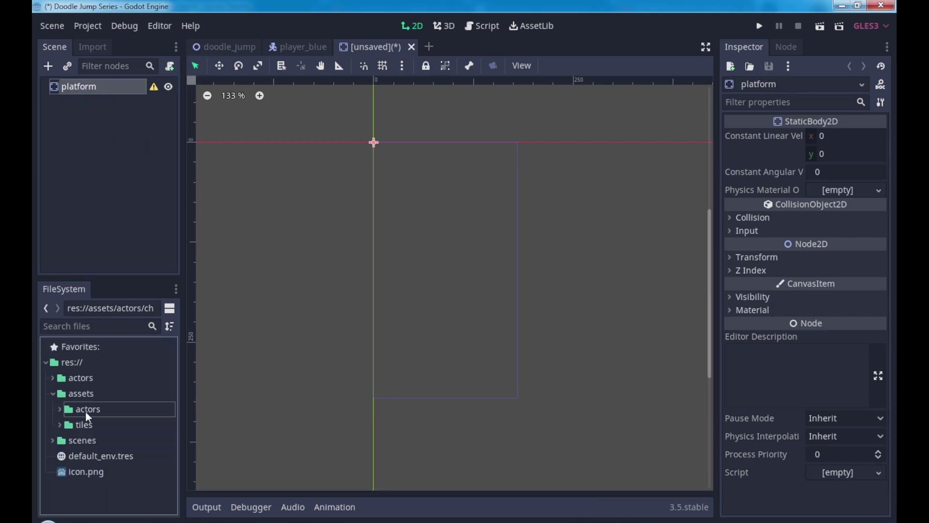
click(60, 424)
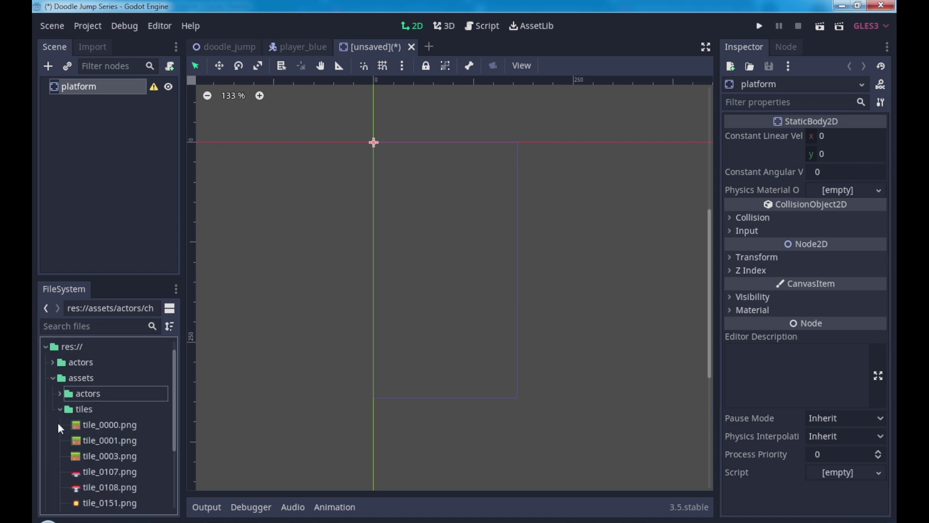
drag(98, 426, 457, 320)
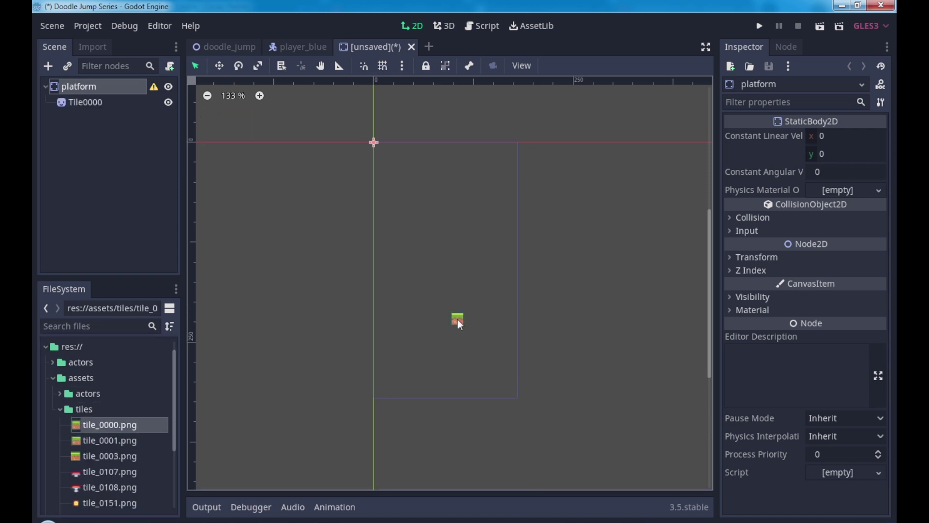
scroll(458, 319, up, 7)
scroll(451, 316, up, 1)
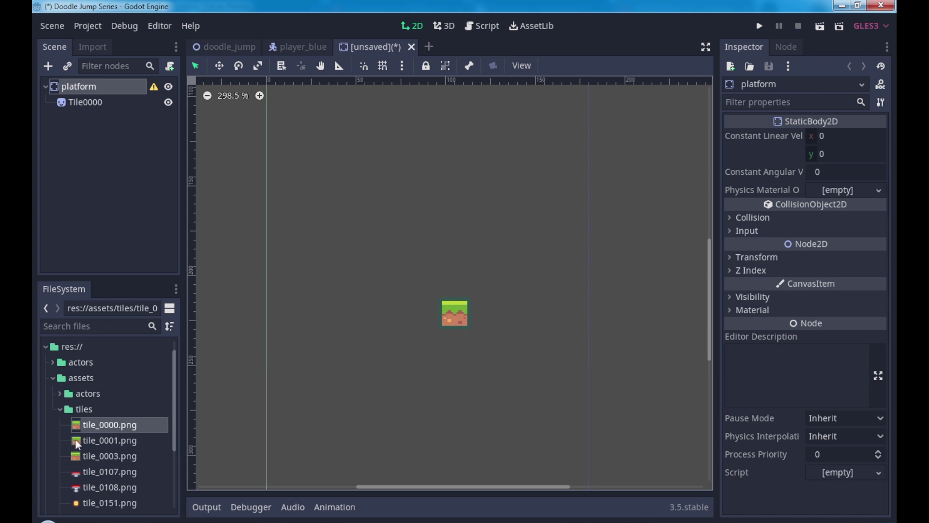
click(96, 102)
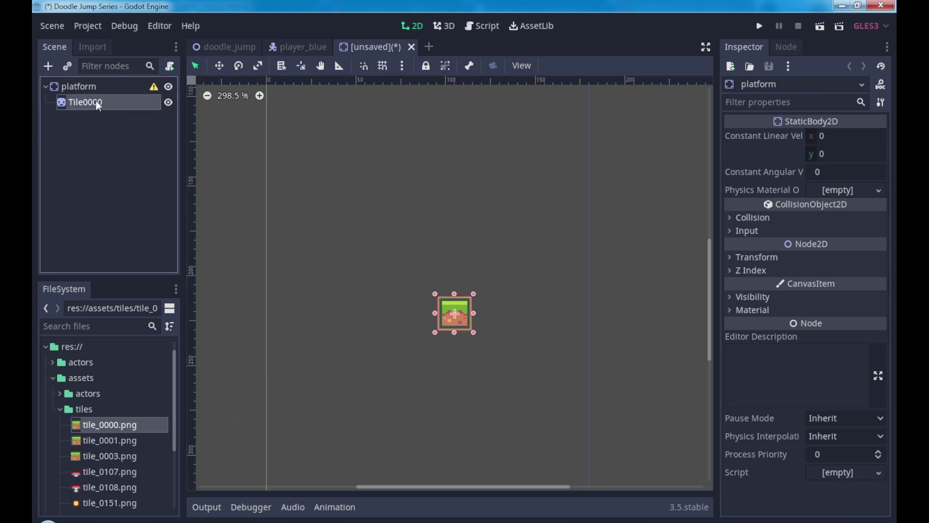
key(Delete)
click(437, 278)
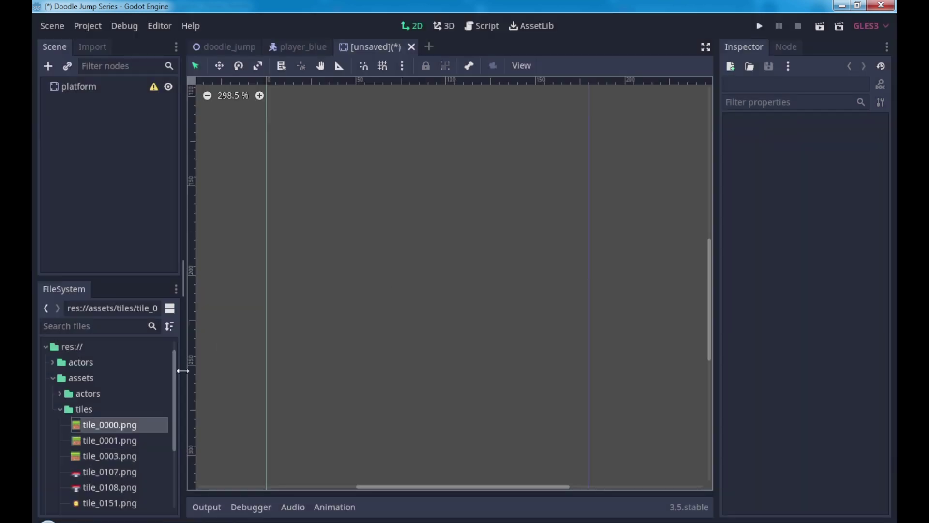
Step: Add tile_0001.png and tile_0003.png as sprites and set both tiles' x position to 0
drag(100, 440, 330, 294)
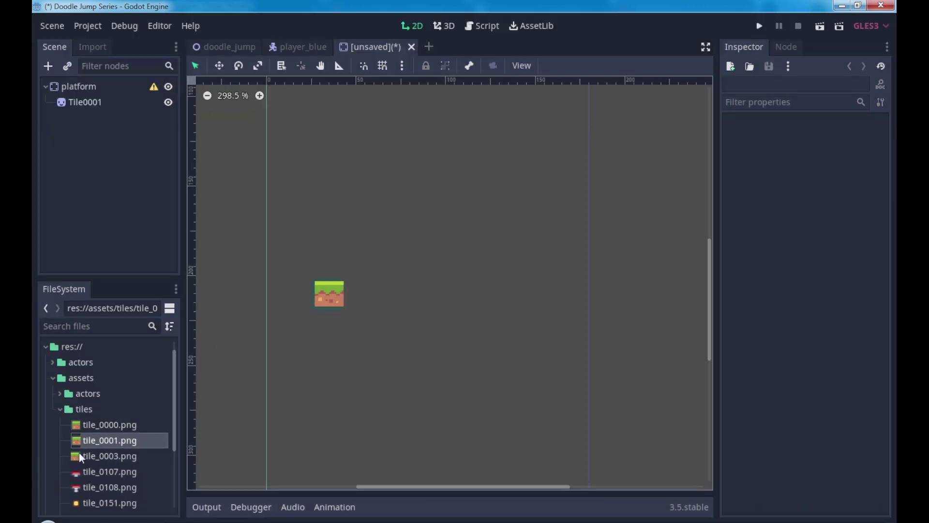
drag(97, 455, 397, 280)
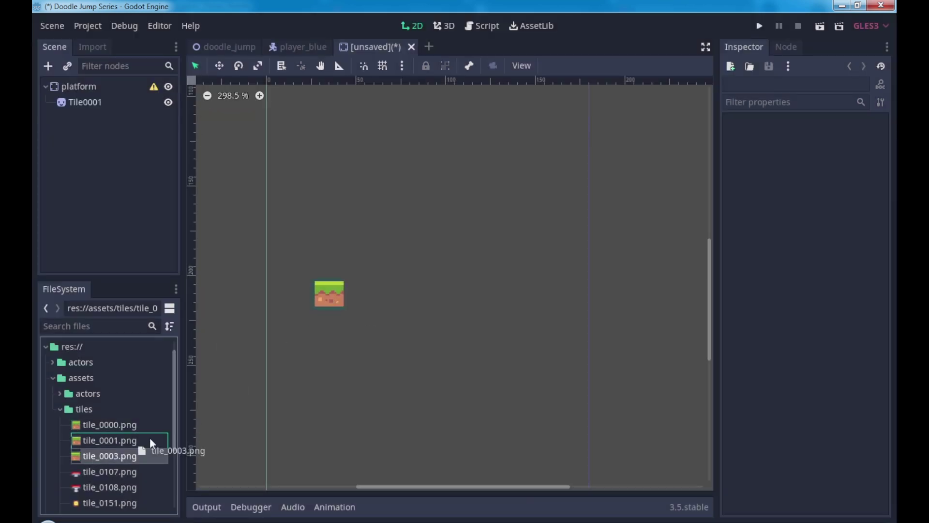
click(86, 102)
shift+click(103, 117)
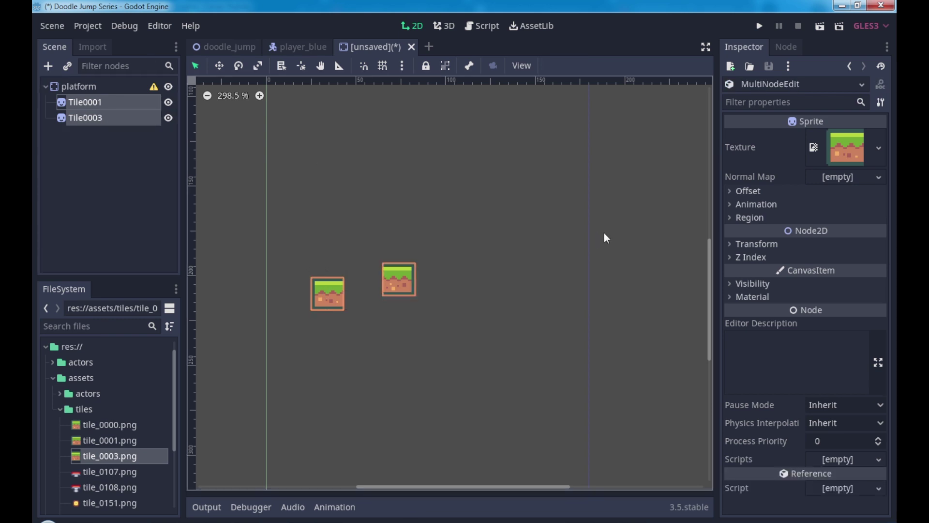
click(740, 244)
click(826, 260)
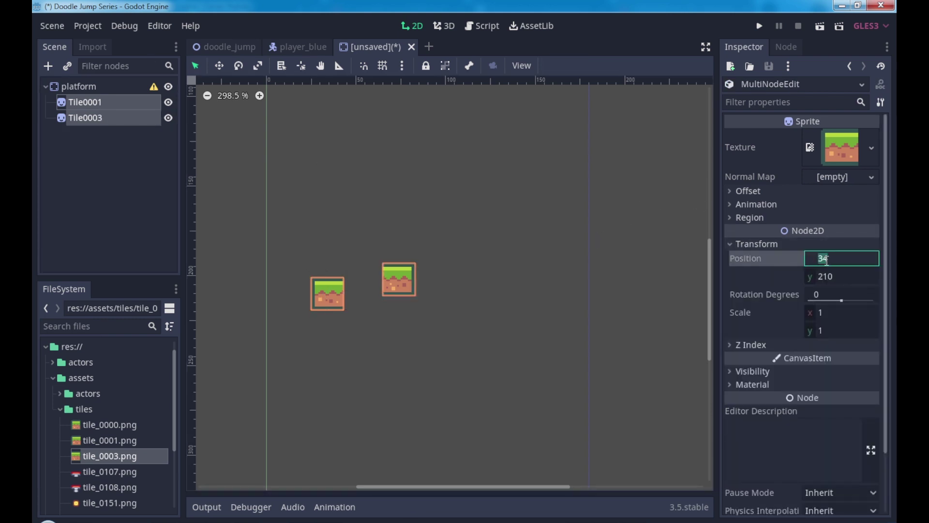
text(0)
key(Tab)
text(0)
key(Return)
Step: Shift Tile0001 left so it sits beside Tile0003
middle_drag(337, 263, 531, 360)
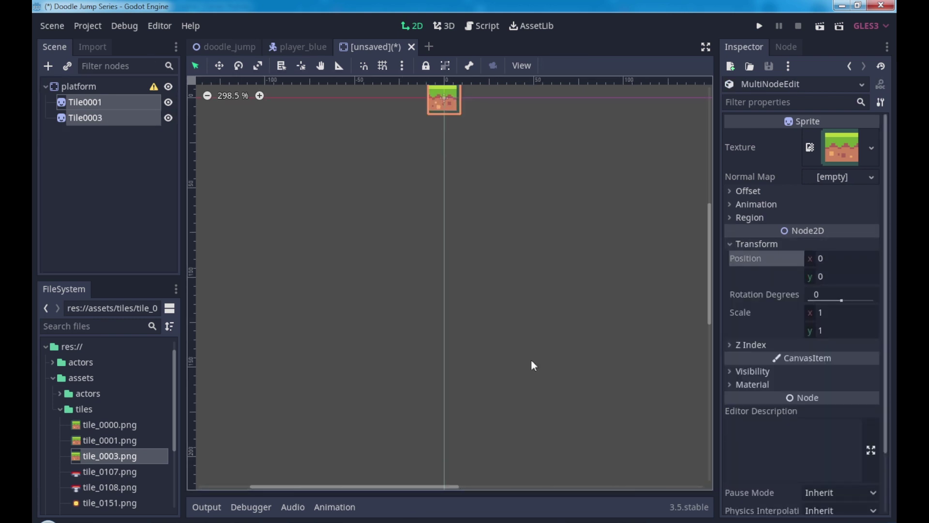
scroll(403, 217, up, 2)
scroll(385, 213, up, 2)
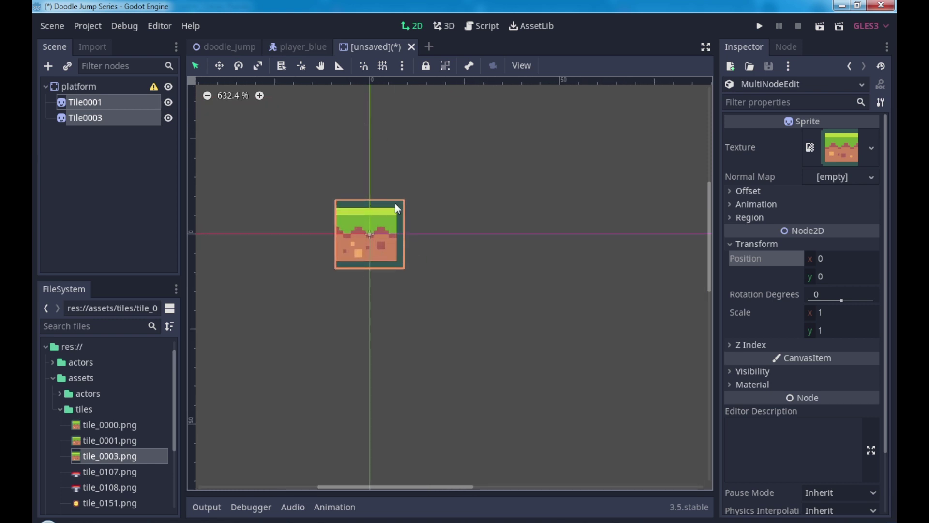
click(220, 66)
click(132, 103)
drag(364, 248, 295, 248)
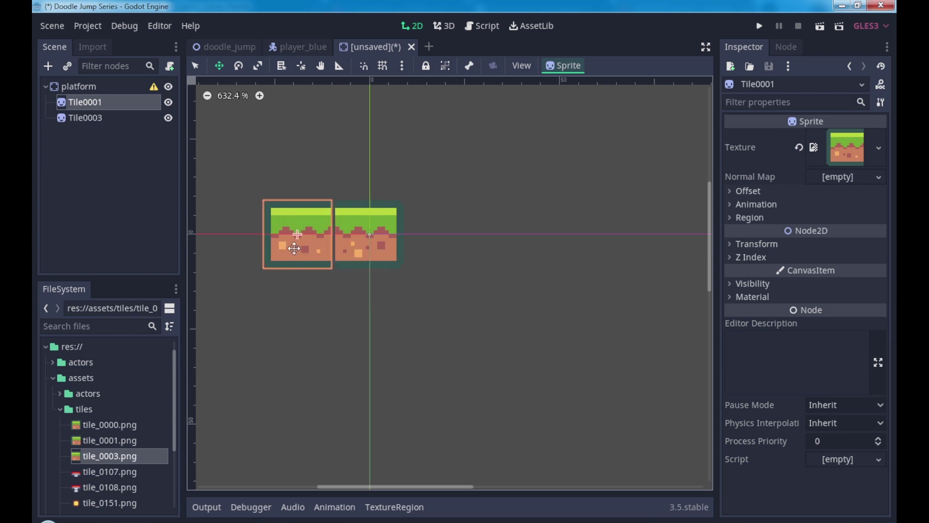
Step: Move both tiles right until centred on the origin, then deselect them
click(103, 117)
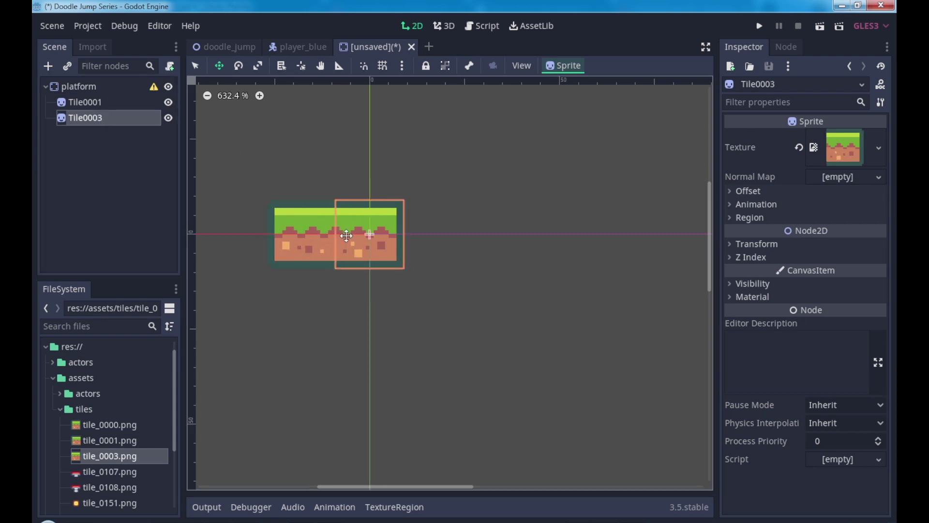
shift+click(107, 102)
drag(353, 245, 388, 244)
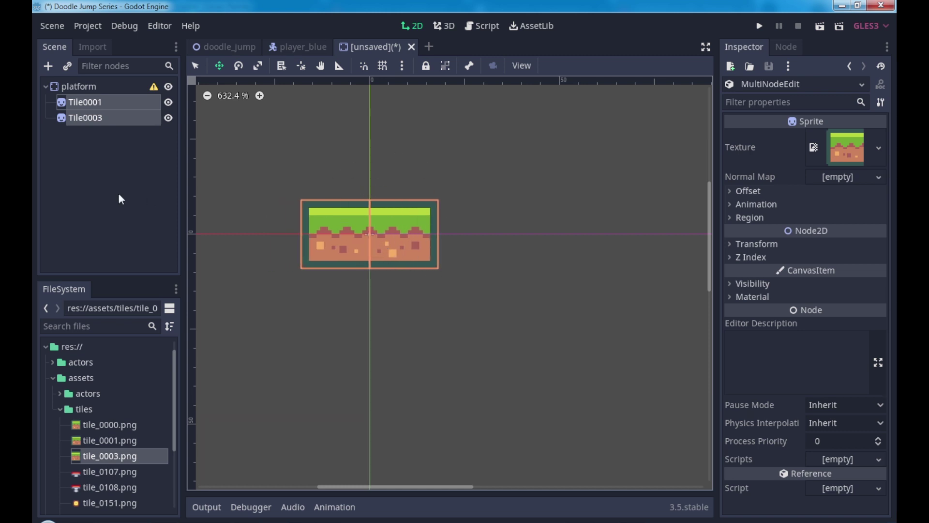
click(121, 167)
double_click(100, 102)
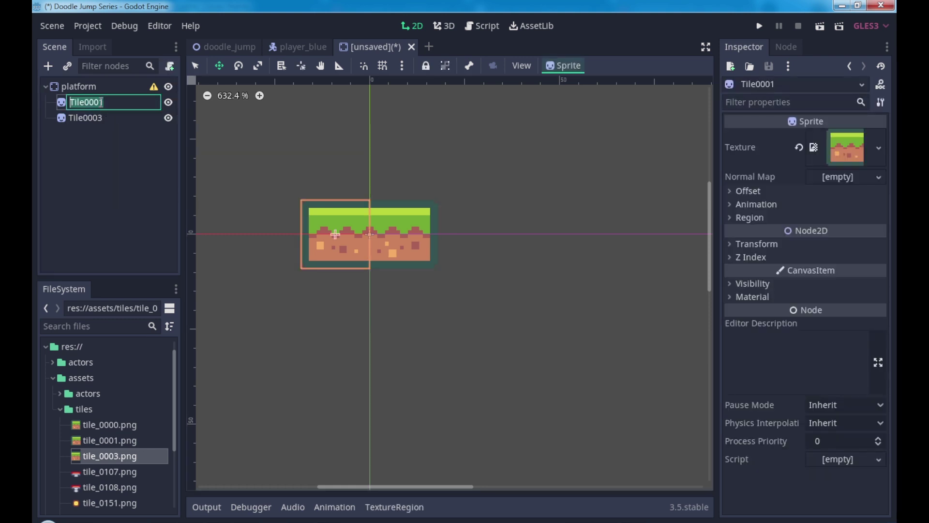
Step: Rename Tile0001 to left_block and Tile0003 to right_block under platform
text(left_)
text(block)
key(Return)
double_click(98, 118)
text(r)
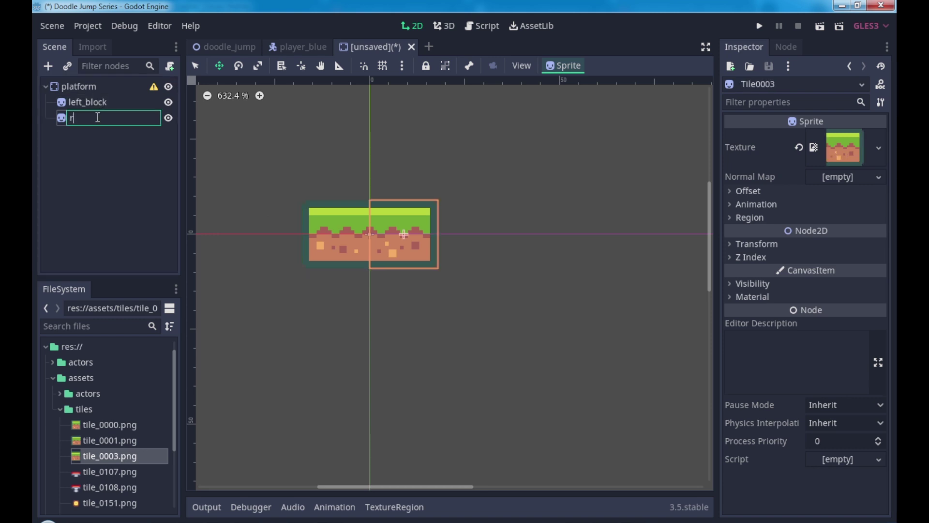
text(ight_)
key(ctrl+a)
text(r)
text(ight_block)
key(Return)
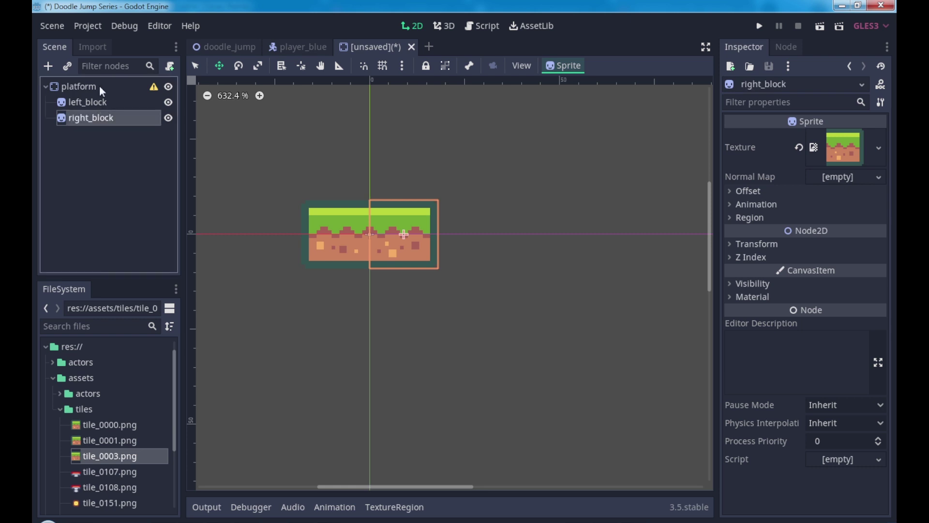
click(101, 86)
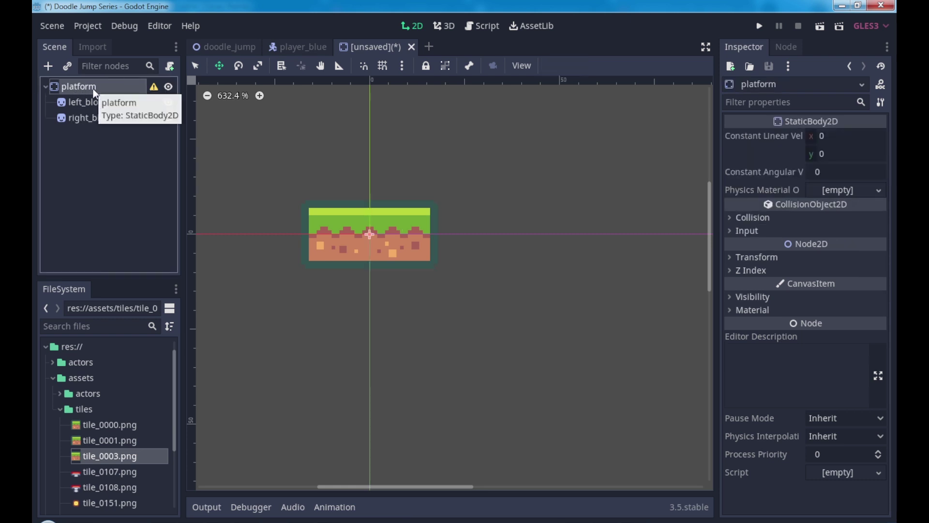
Step: Add a CollisionShape2D child under platform and name it collision
right_click(94, 90)
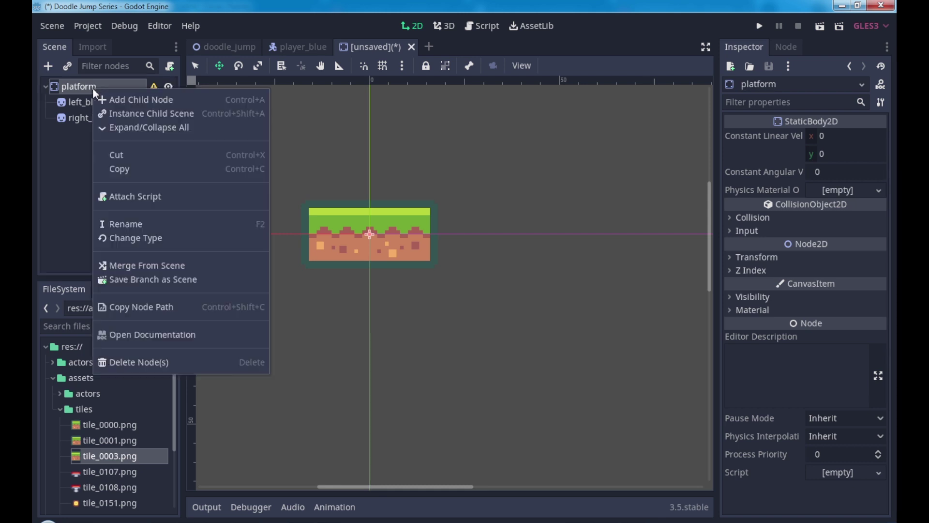
click(115, 100)
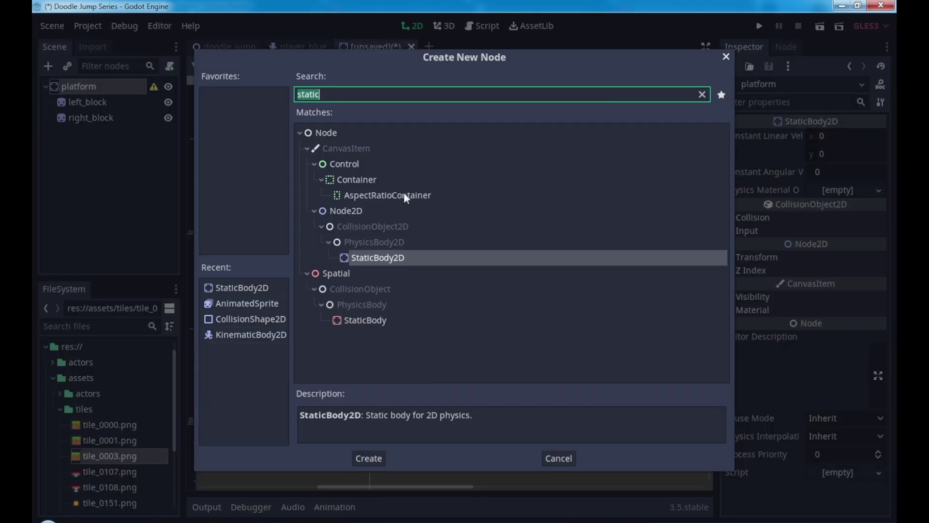
click(249, 322)
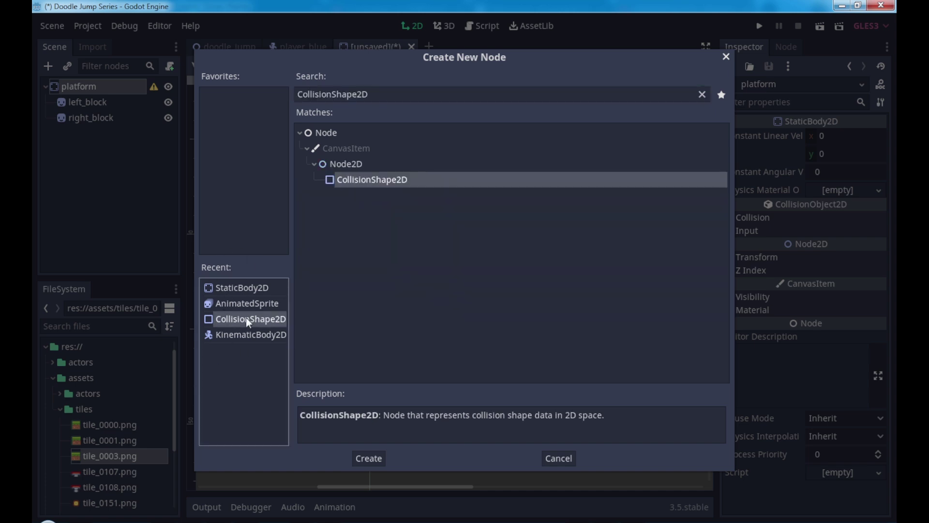
double_click(248, 322)
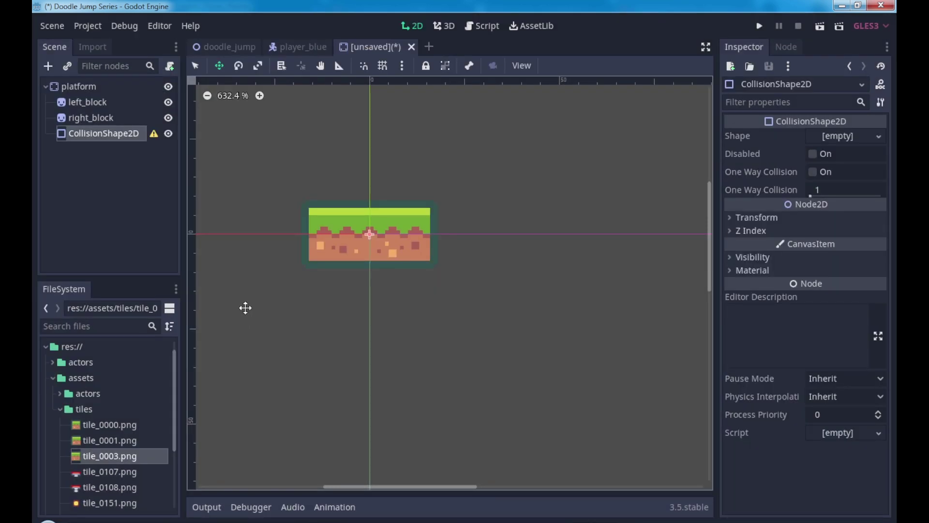
double_click(122, 139)
text(collision)
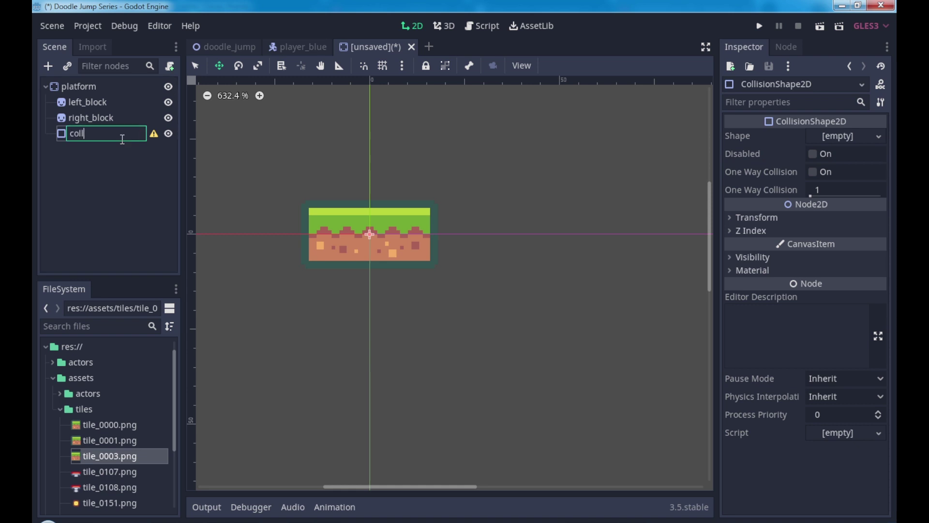
key(Return)
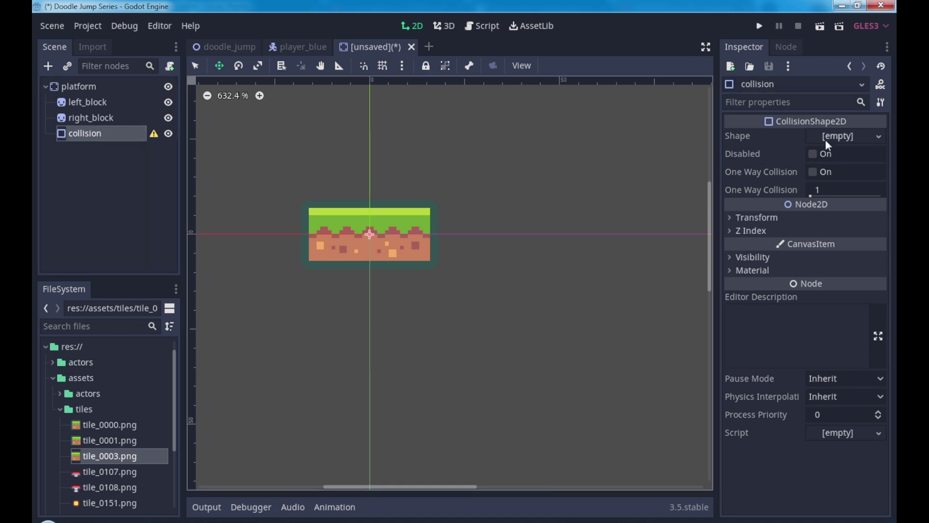
Step: Give collision a new RectangleShape2D and stretch it across both grass tiles
click(855, 136)
click(814, 238)
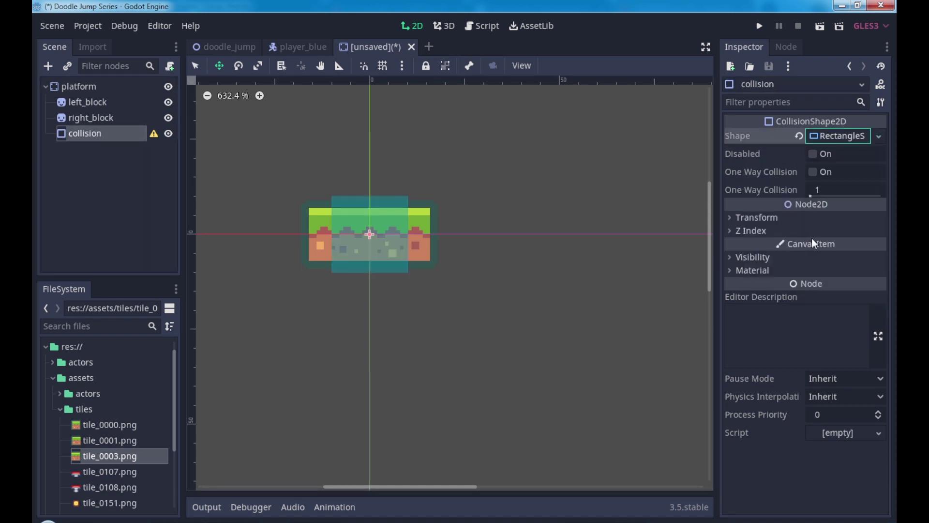
scroll(391, 242, up, 4)
scroll(390, 241, up, 1)
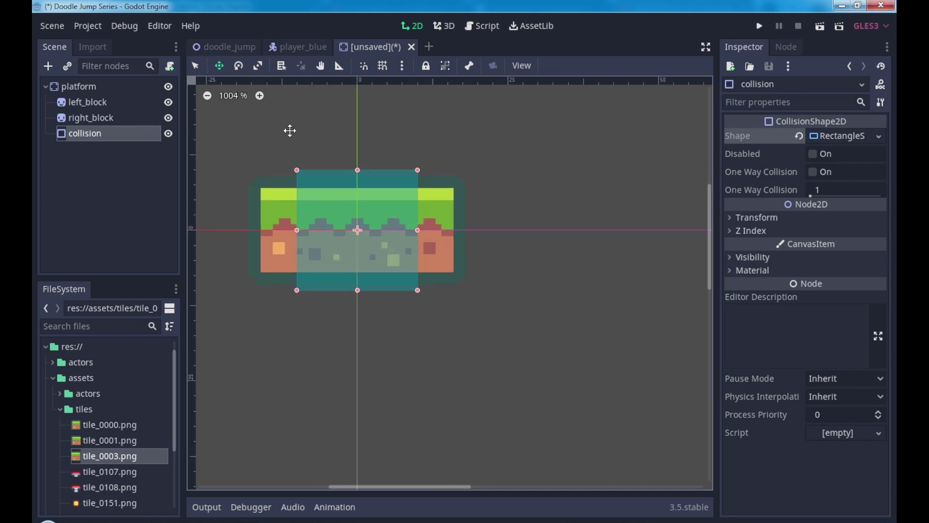
click(196, 65)
scroll(319, 169, up, 1)
drag(365, 175, 365, 178)
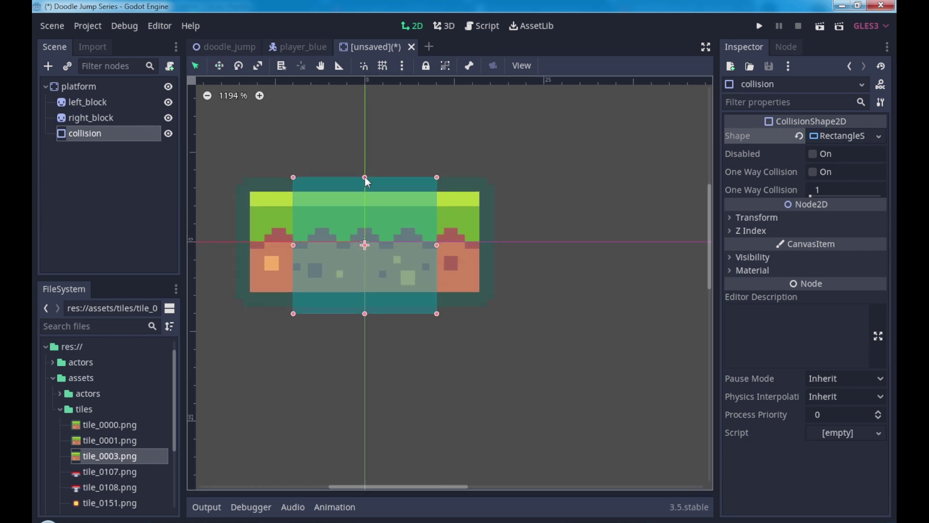
drag(364, 312, 365, 311)
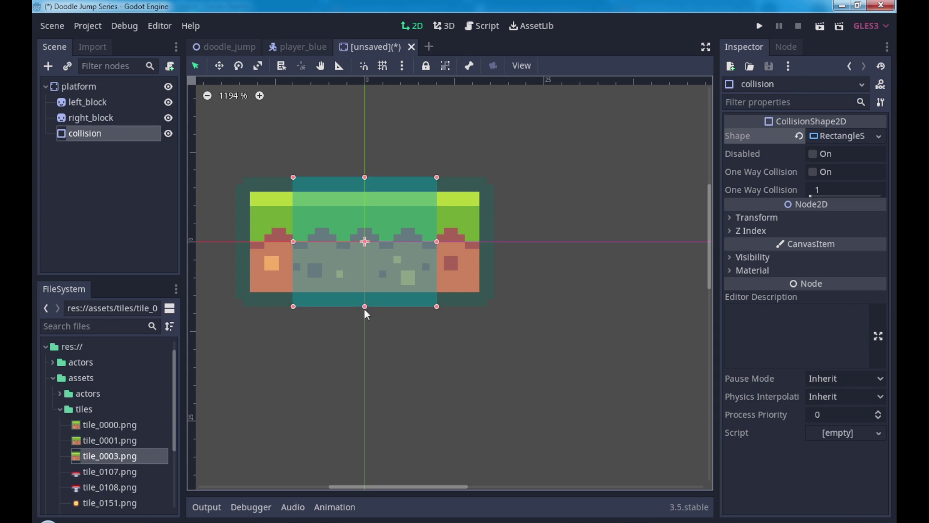
drag(438, 242, 494, 241)
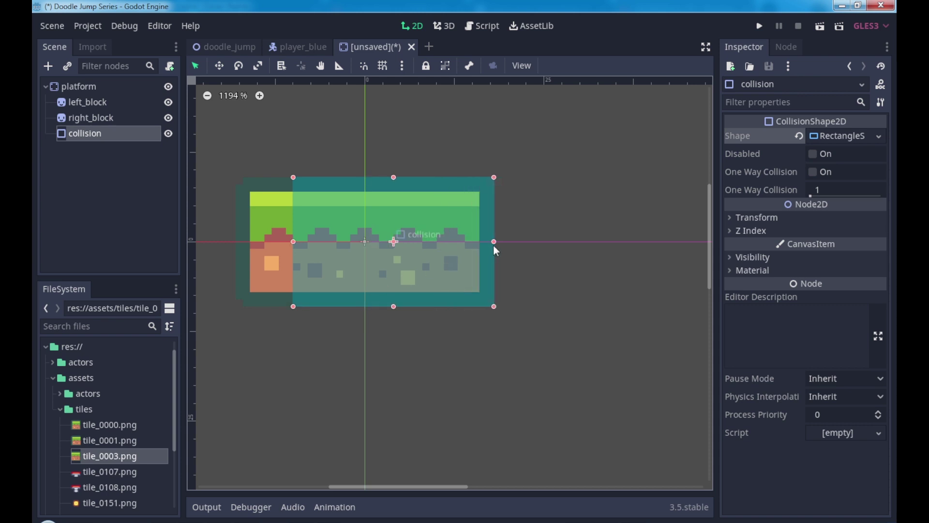
drag(293, 241, 236, 242)
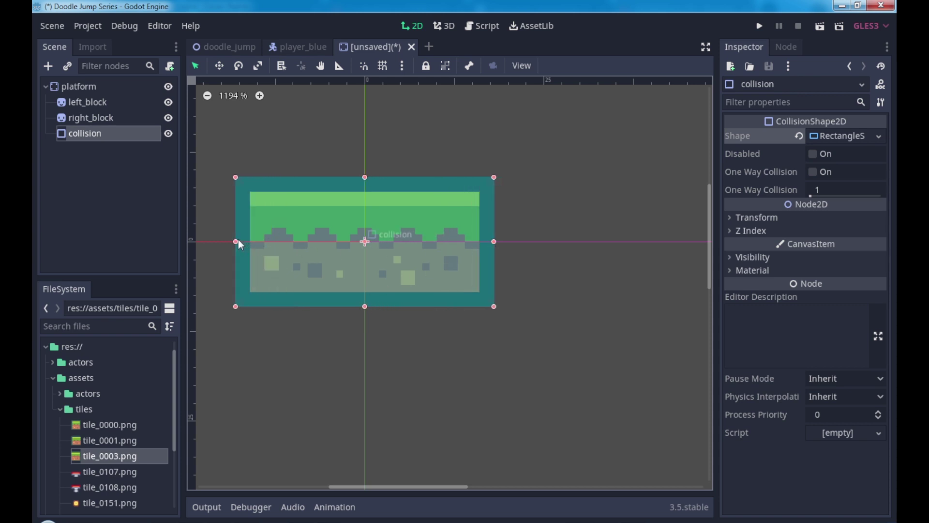
Step: Save the scene as platform.tscn in a new res://platform folder, then return to doodle_jump
key(ctrl+s)
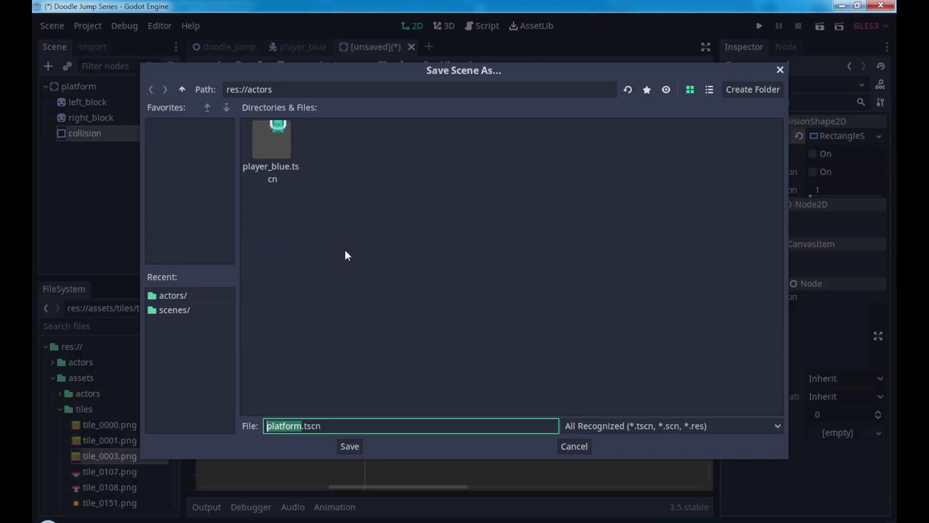
click(183, 90)
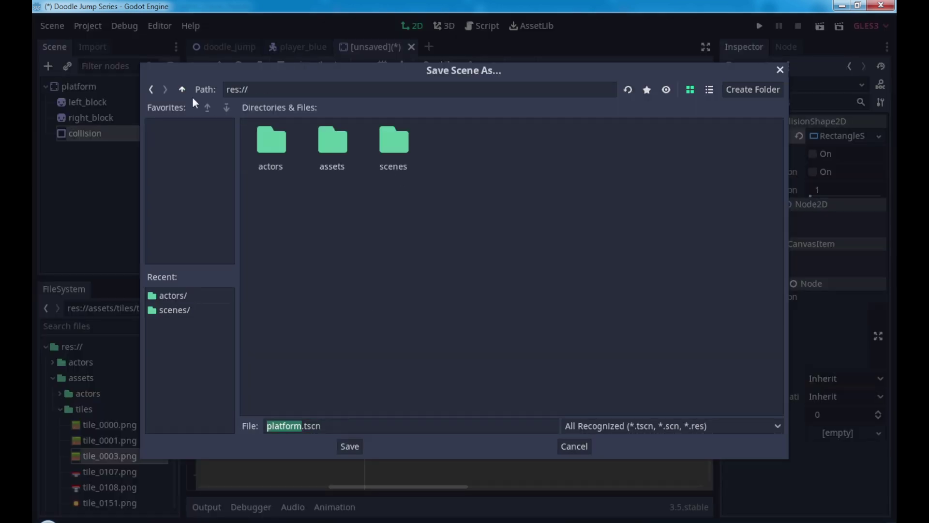
click(742, 89)
text(p)
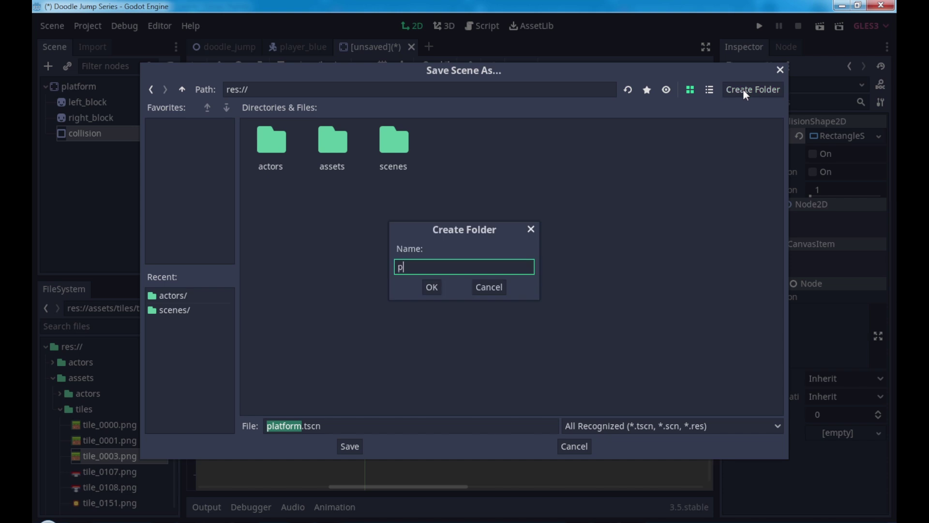
text(latform)
click(435, 287)
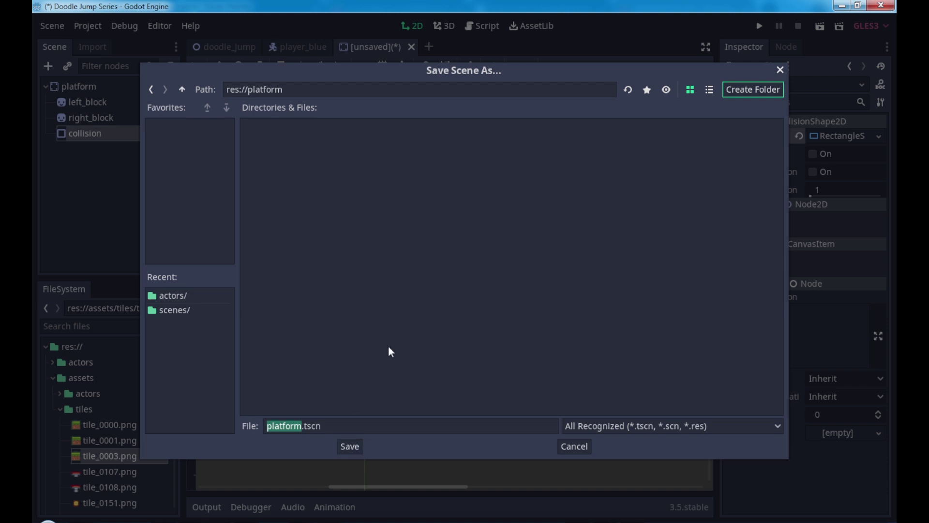
click(351, 447)
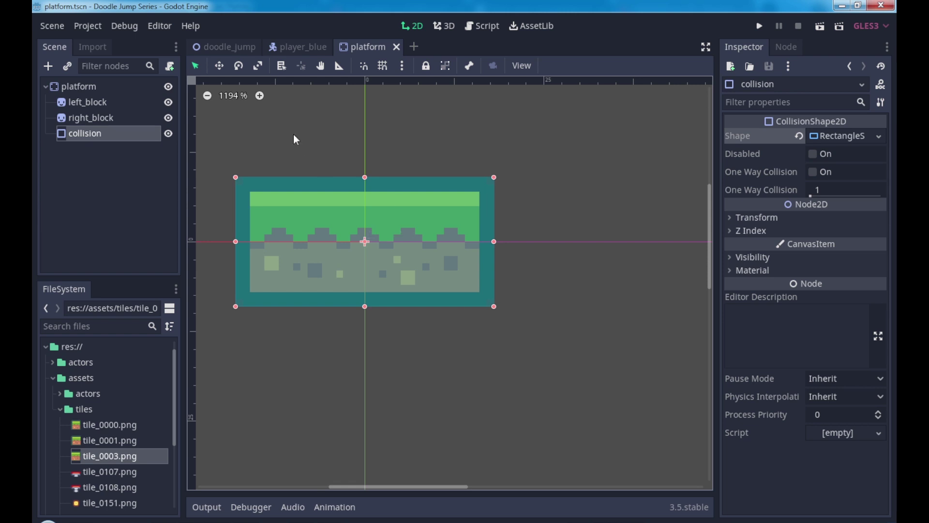
click(213, 47)
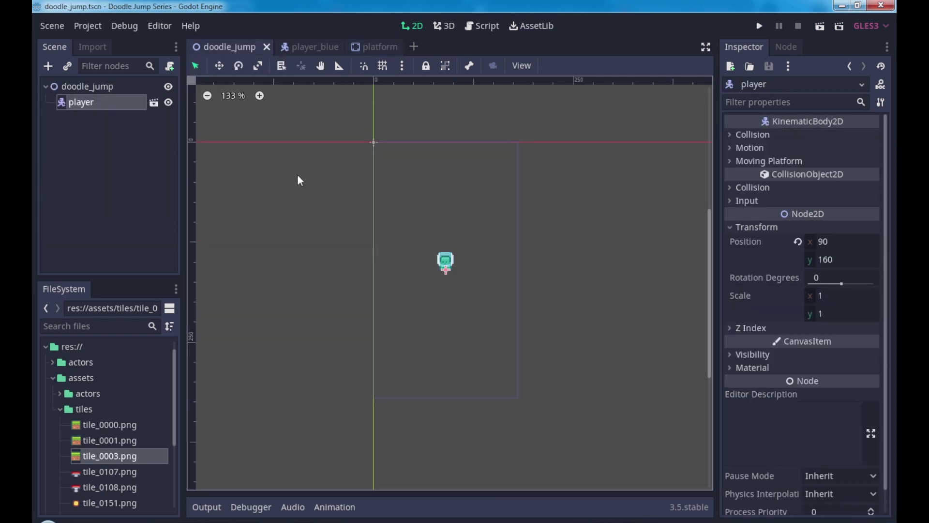
Step: Instance the platform scene as a child of the doodle_jump root
click(85, 86)
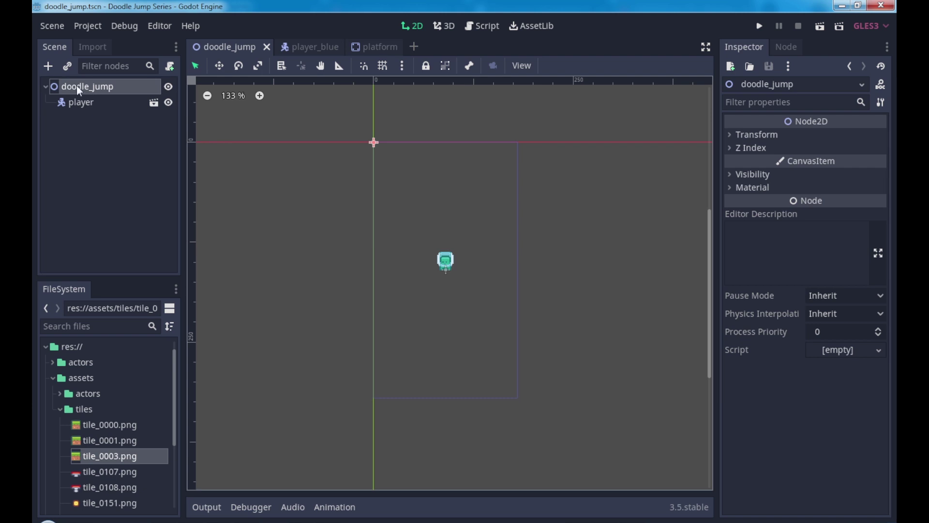
click(67, 68)
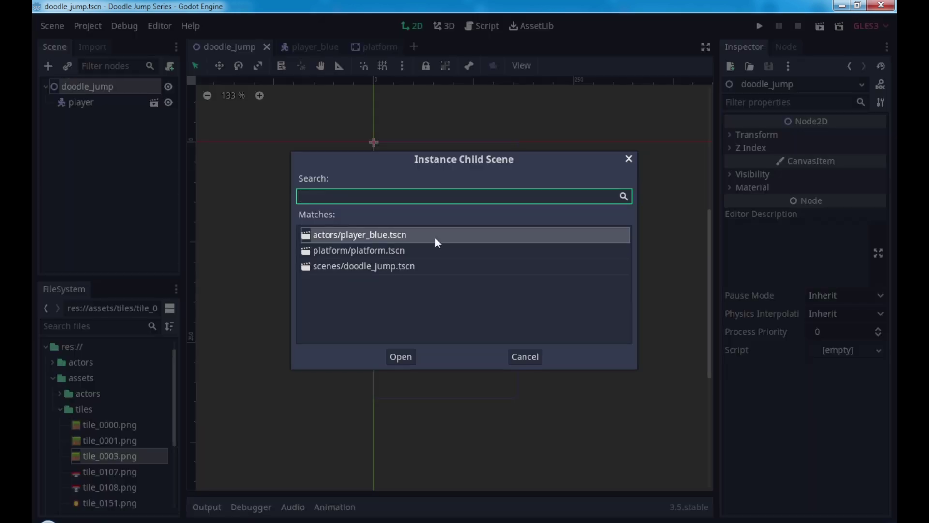
double_click(390, 250)
click(220, 66)
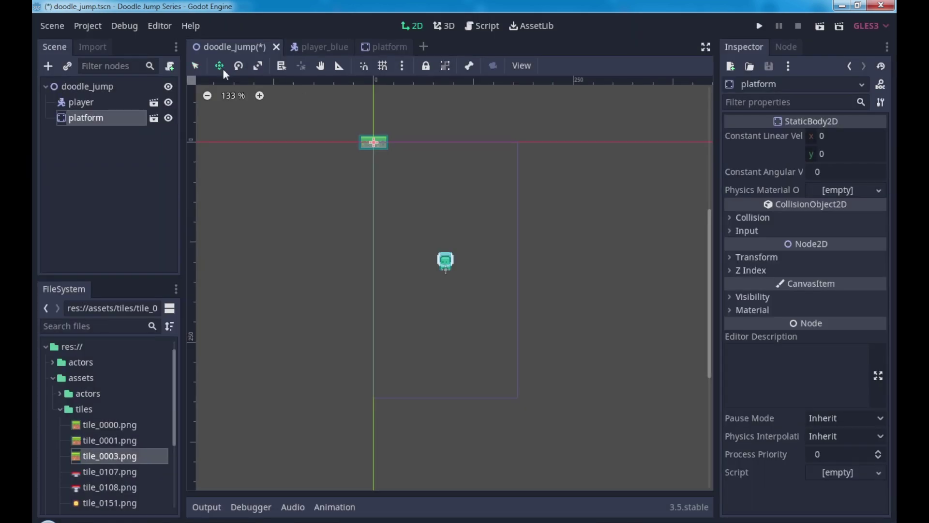
Step: Position the platform instance at x 90, y 300 below the player
click(755, 256)
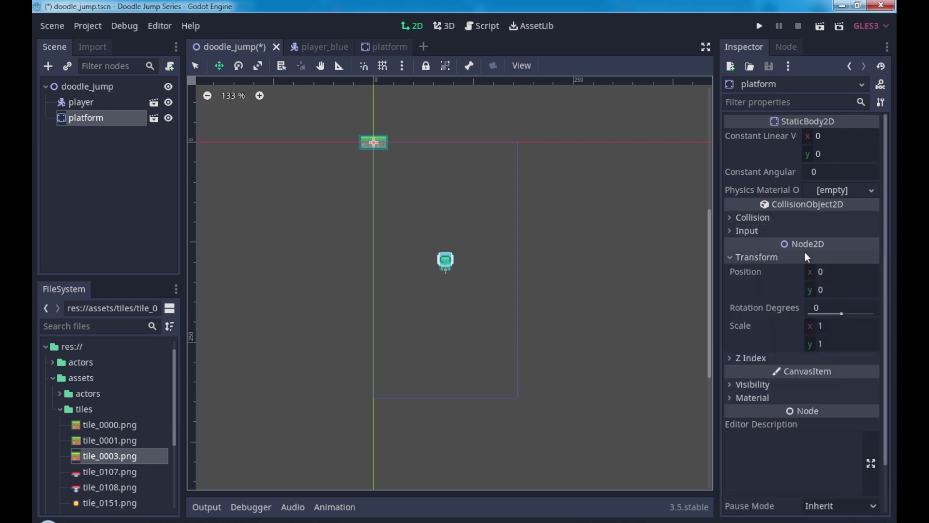
click(824, 271)
text(9)
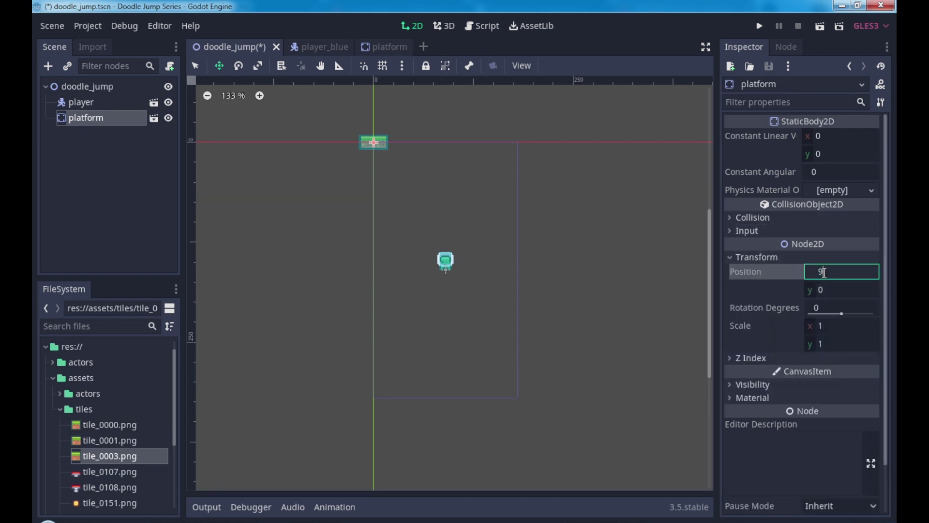
text(0)
key(Tab)
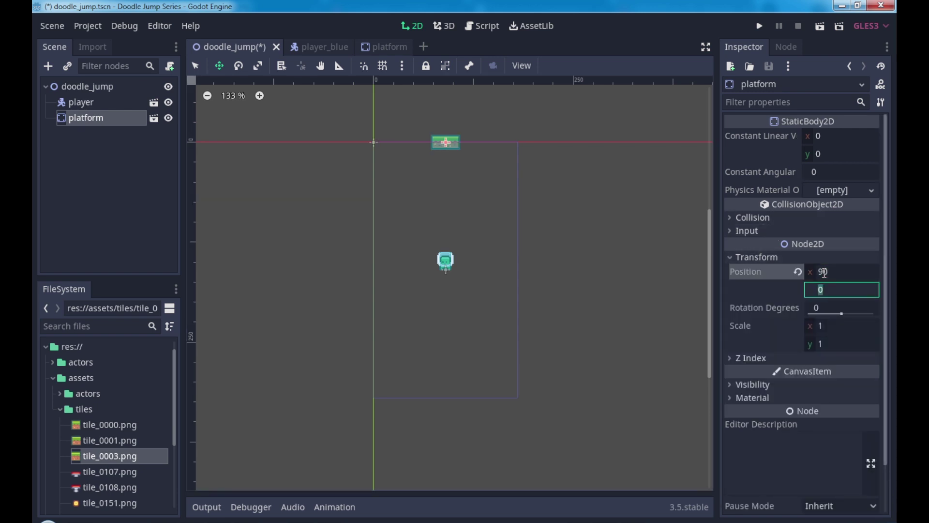
text(30)
key(Return)
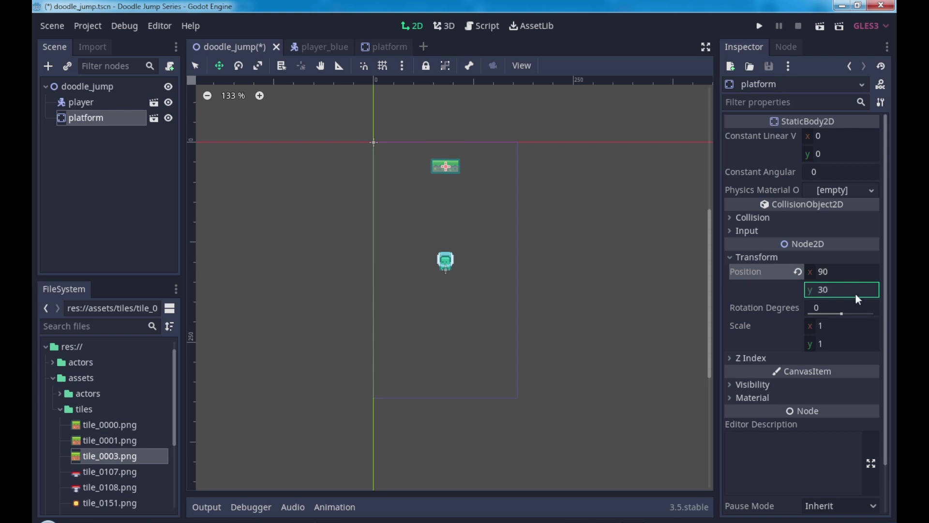
click(855, 294)
text(300)
key(Return)
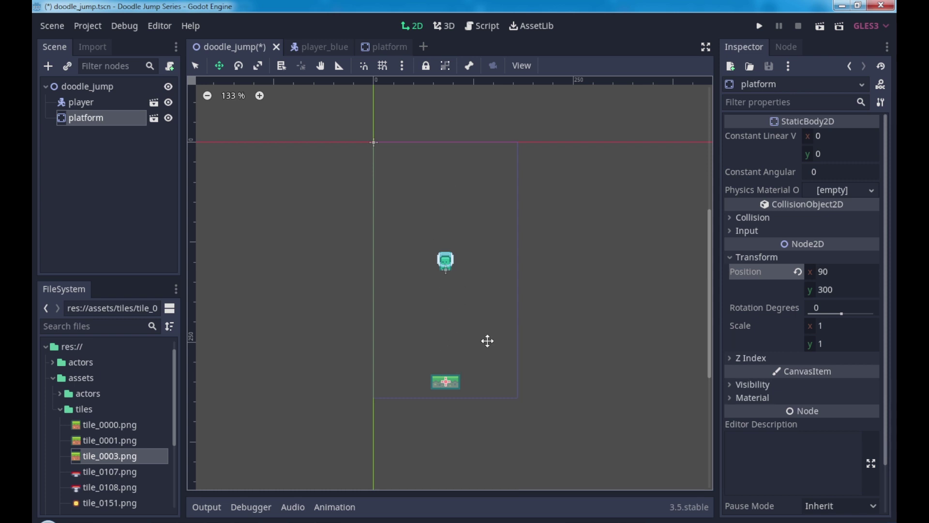
Step: Run the game with doodle_jump as the main scene, then close the game window
click(760, 26)
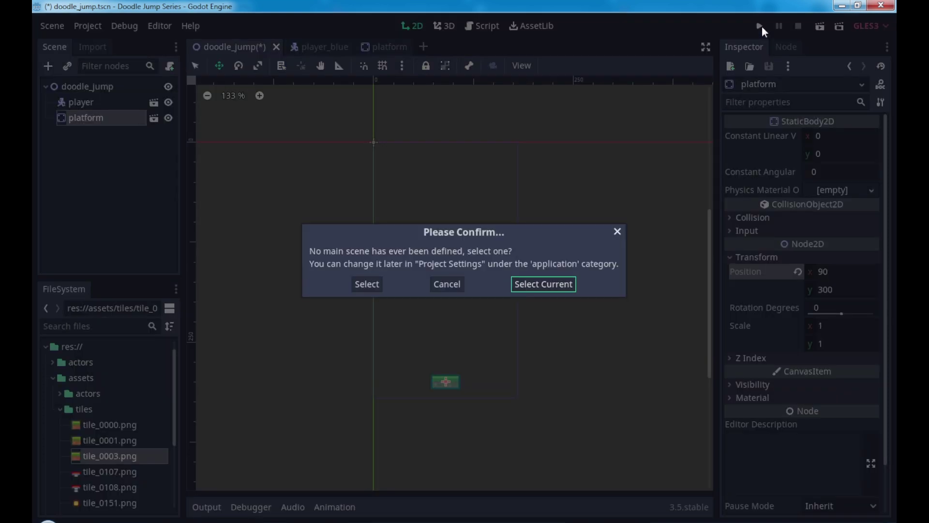
click(535, 286)
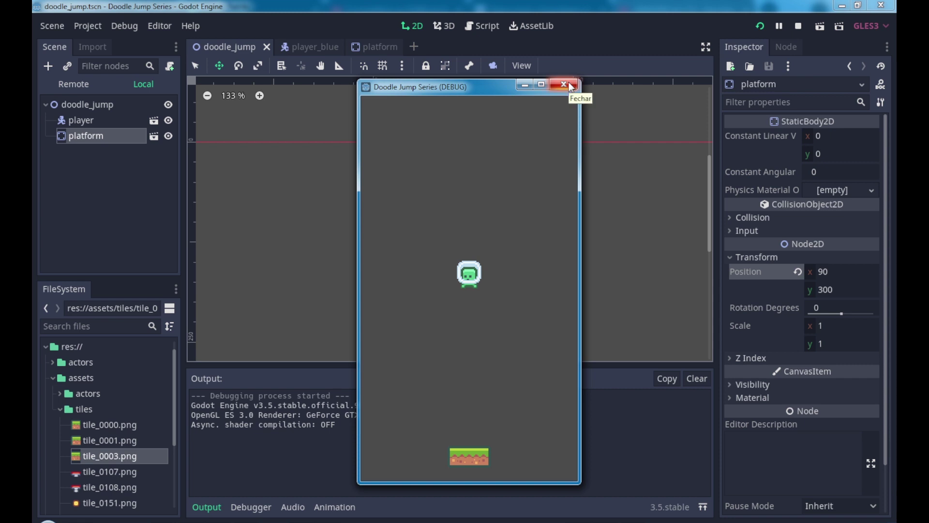
click(569, 83)
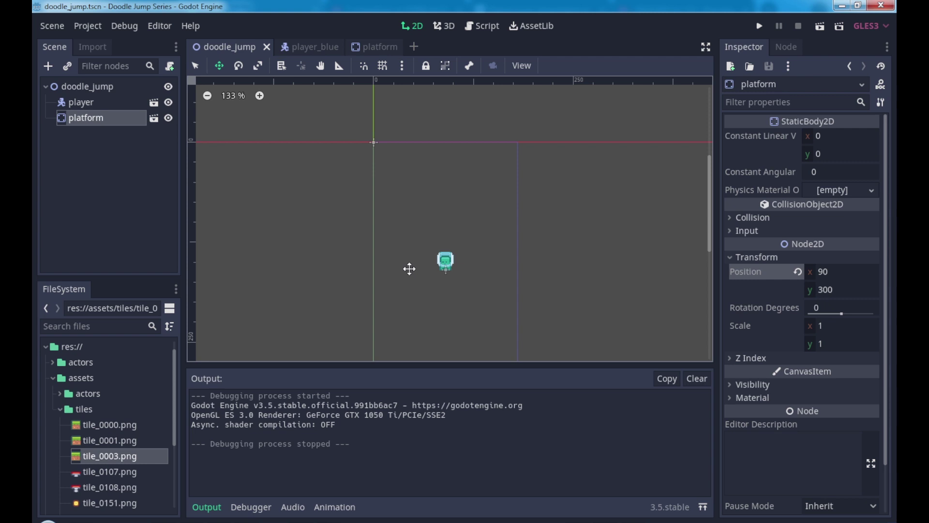
Step: Start attaching a script to player, trimming its name to player.gd
click(119, 104)
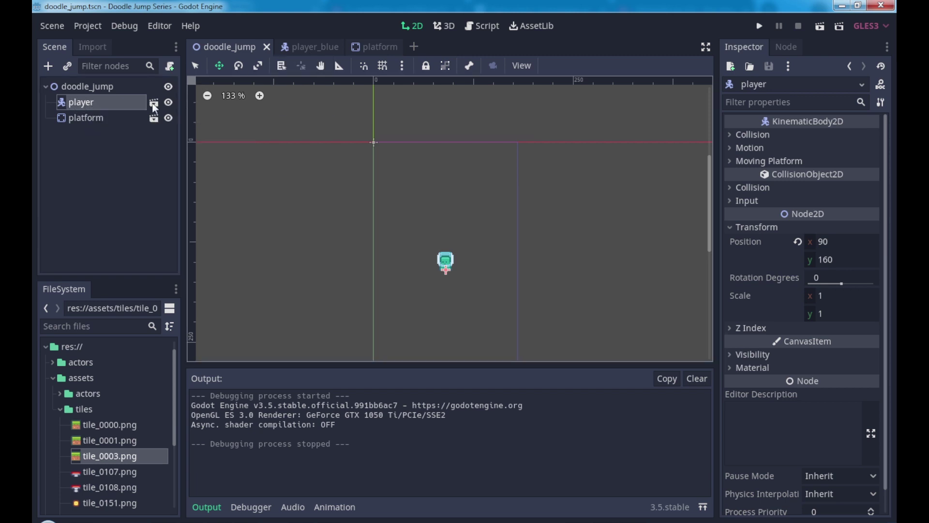
click(168, 68)
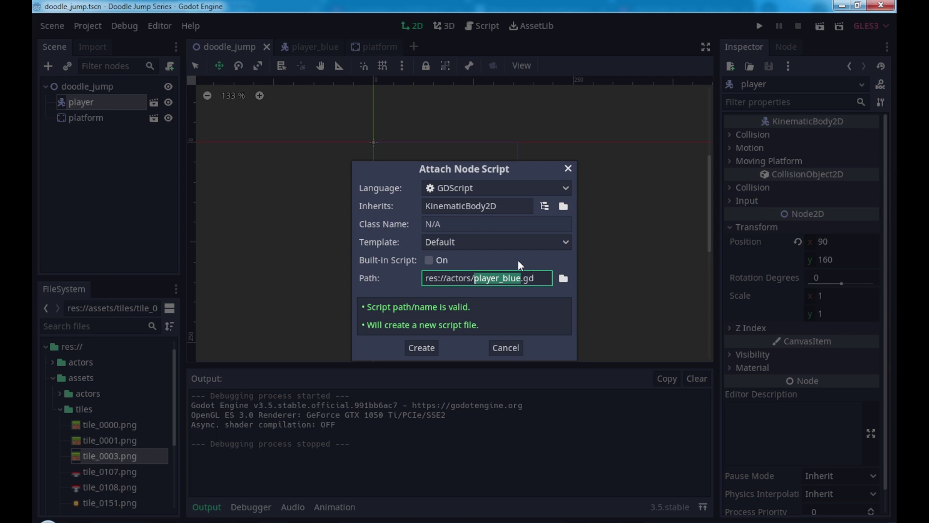
click(504, 279)
key(Delete)
key(Delete)
key(Delete)
key(BackSpace)
Step: Save player.gd in a new res://scripts folder and create the script
click(562, 279)
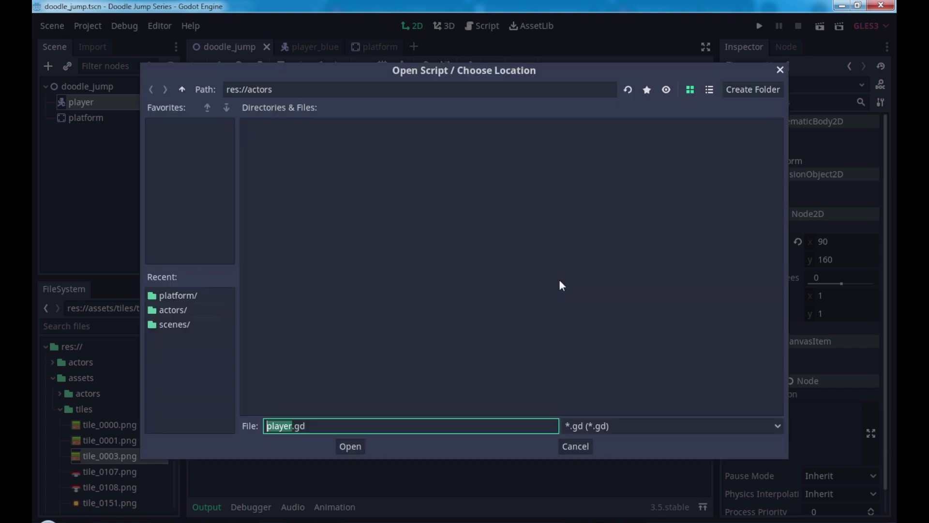
click(184, 89)
click(744, 89)
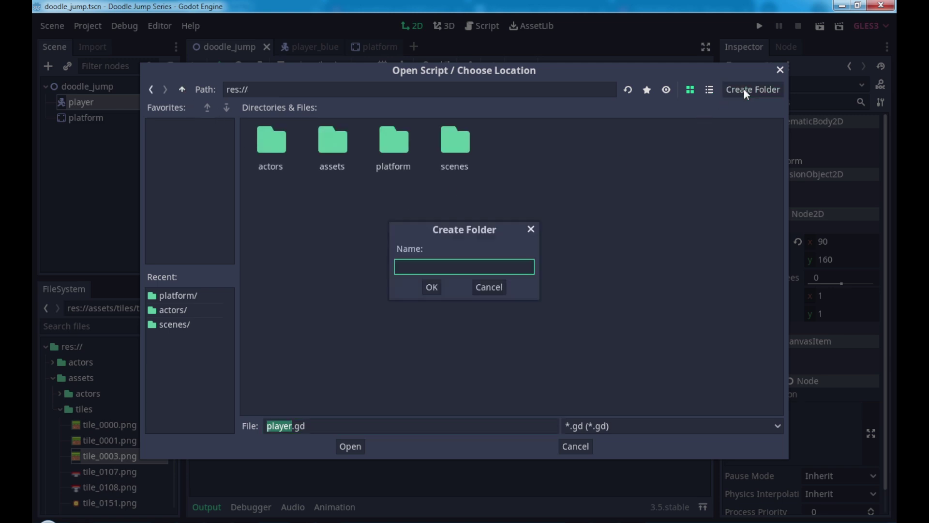
text(scripts)
key(Return)
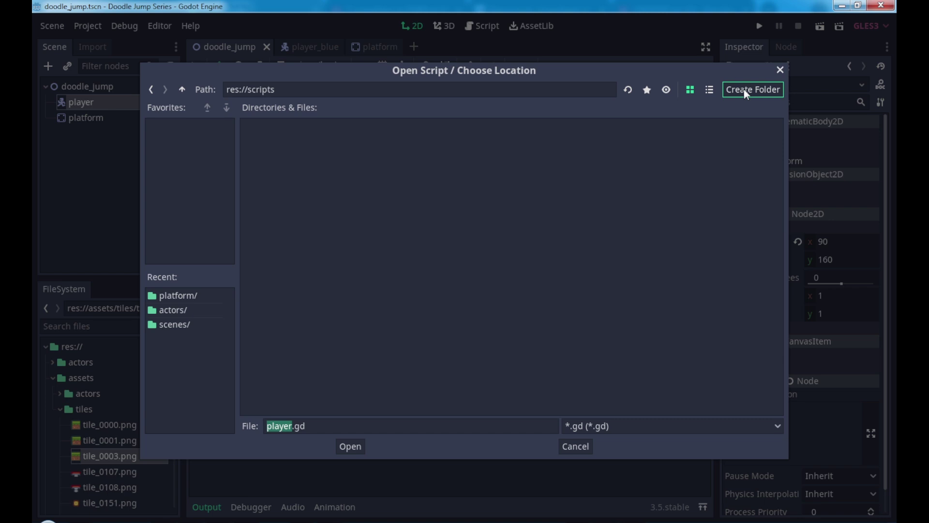
click(351, 446)
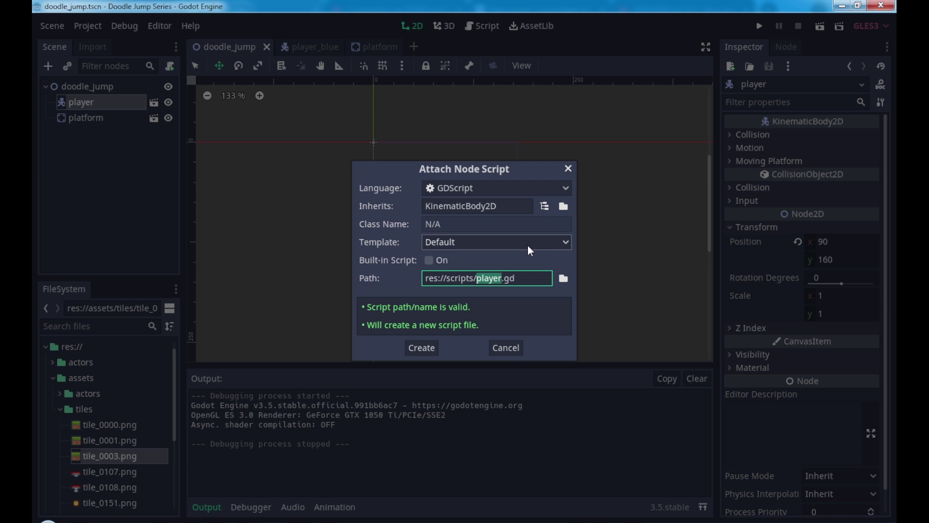
click(425, 349)
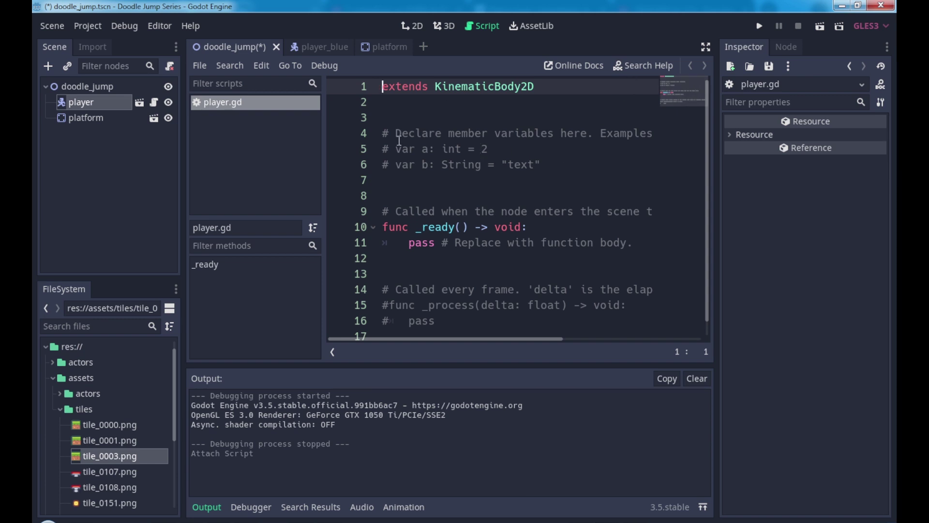
Step: Hide the Output and Scripts panels, enter Distraction Free Mode, and enlarge the code font
scroll(450, 276, down, 1)
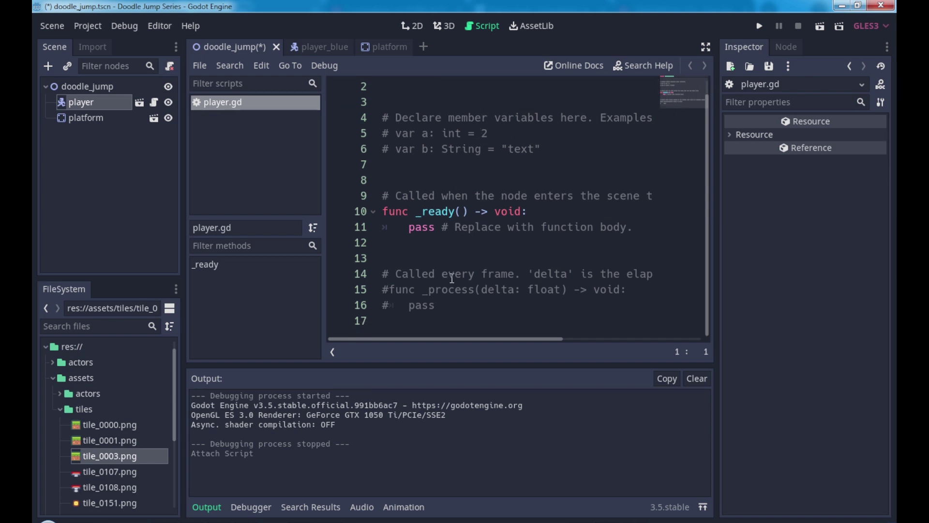
scroll(450, 276, up, 1)
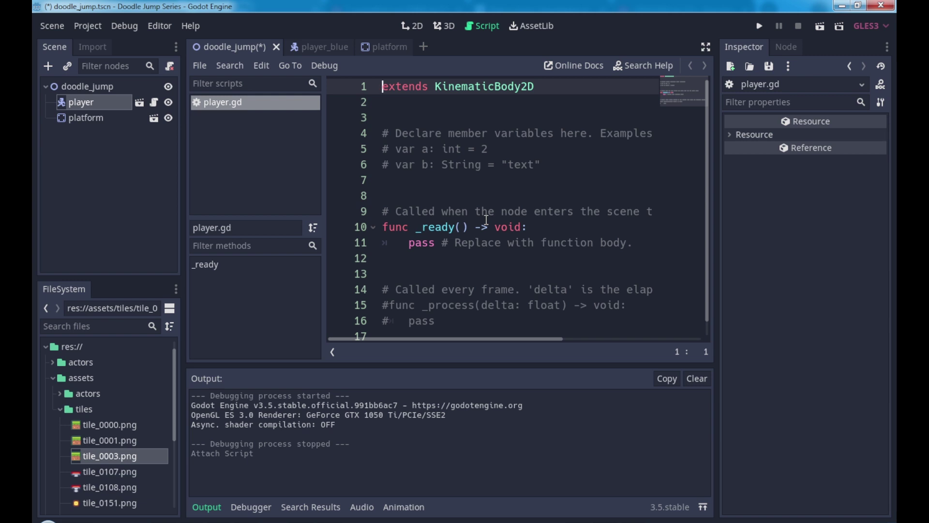
click(205, 507)
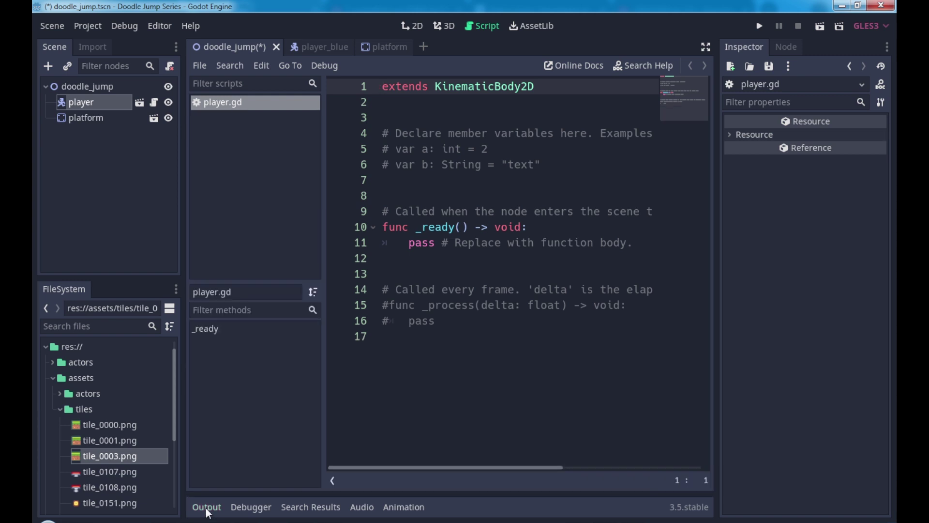
click(333, 481)
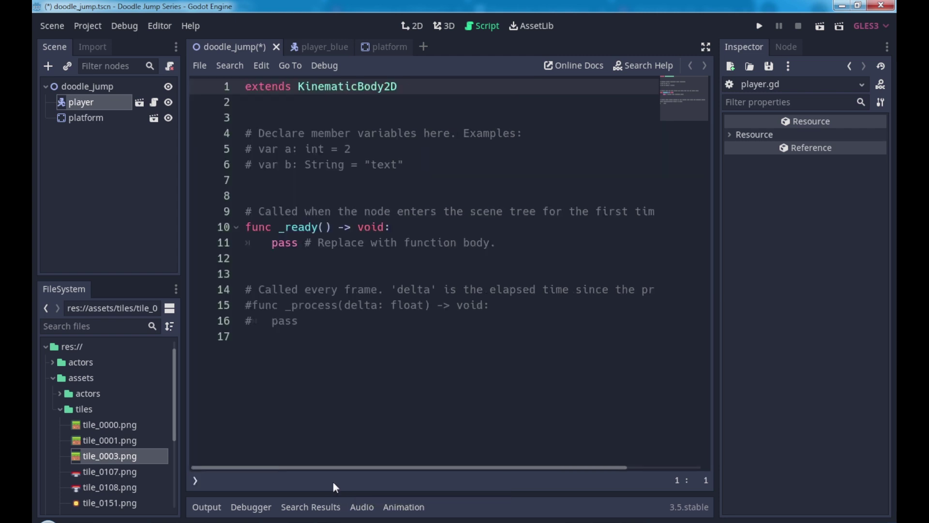
click(706, 47)
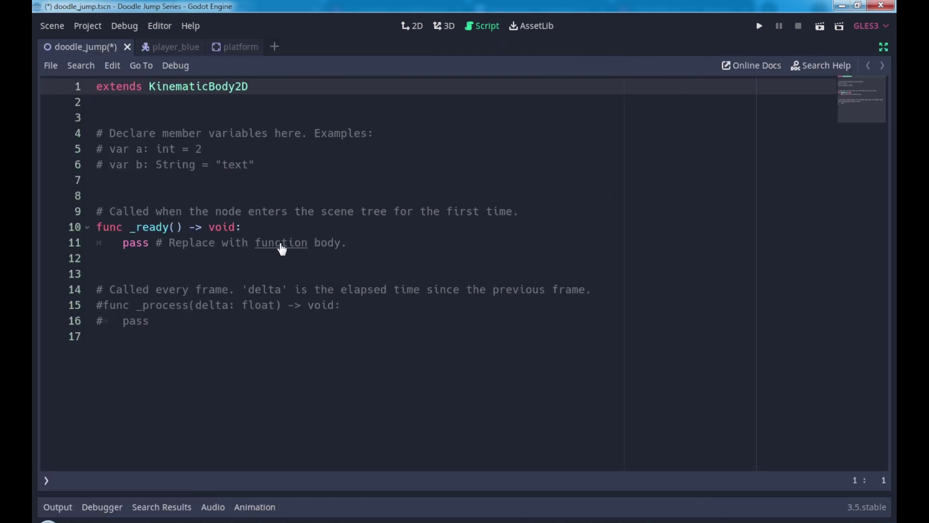
ctrl+scroll(284, 249, up, 1)
ctrl+scroll(283, 249, up, 1)
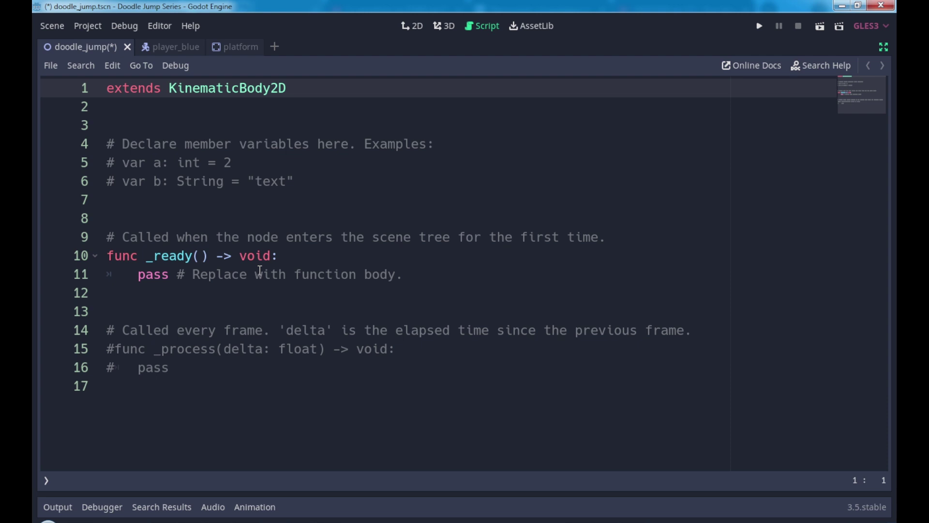
Step: Delete the template code below extends KinematicBody2D and begin a const GRAVITY line
click(158, 408)
key(shift+Up)
key(shift+Up)
key(shift+Up)
key(shift+Up)
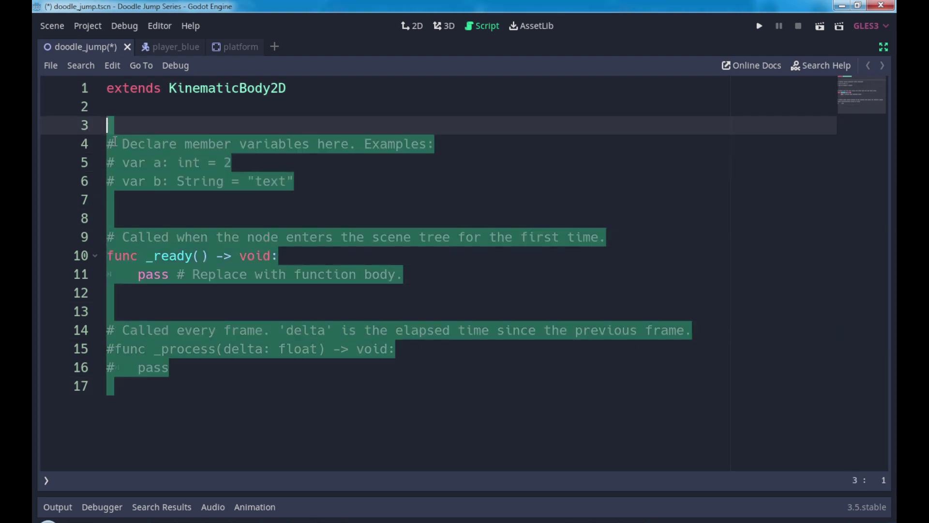
key(Delete)
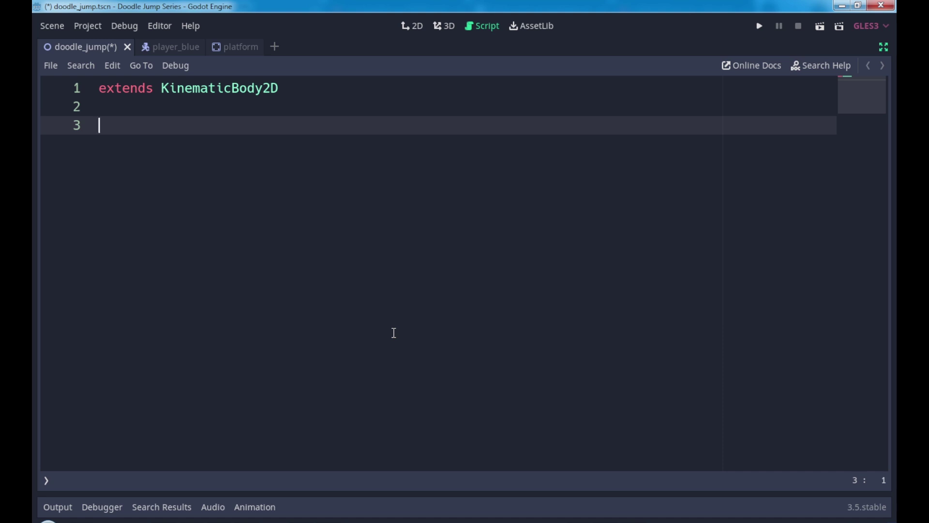
text(const)
text( GR)
text(AVITY)
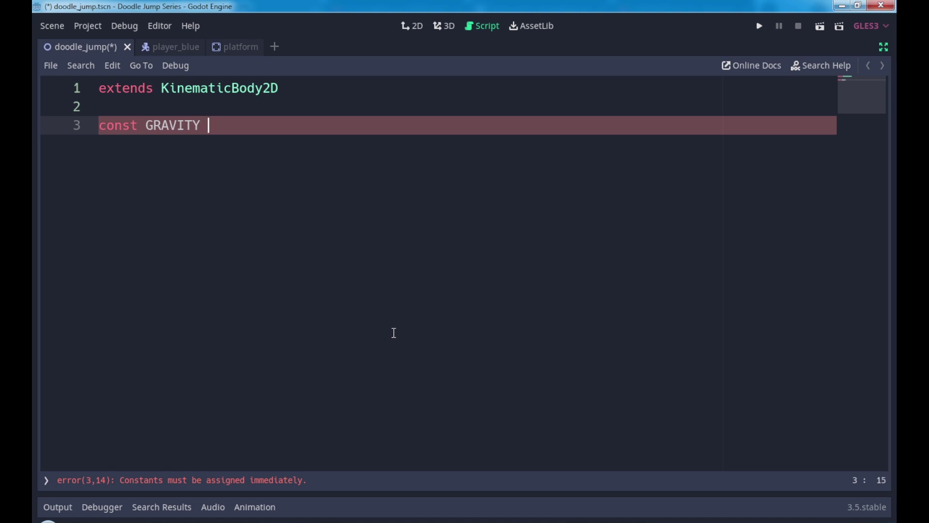
Step: Declare GRAVITY := 10, jump_force := 400 and velocity := Vector2.ZERO
text(:= 10)
key(Return)
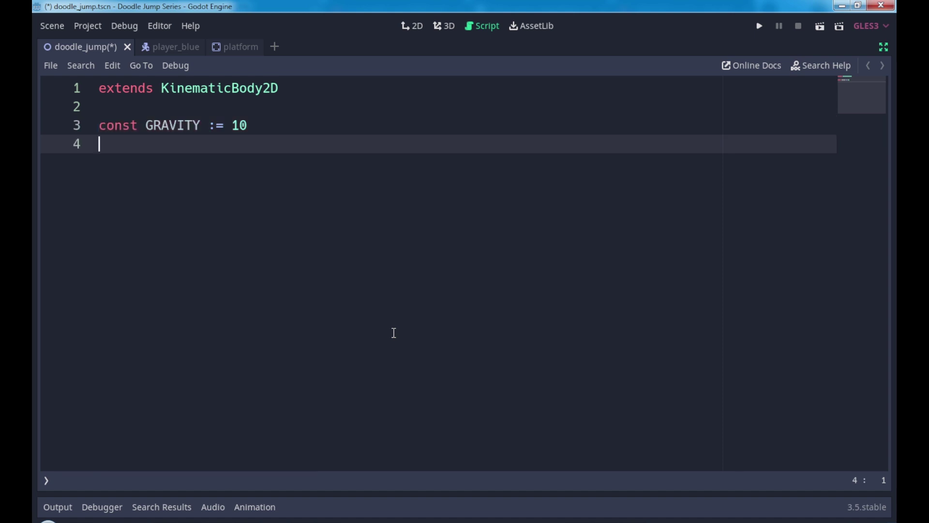
text(var)
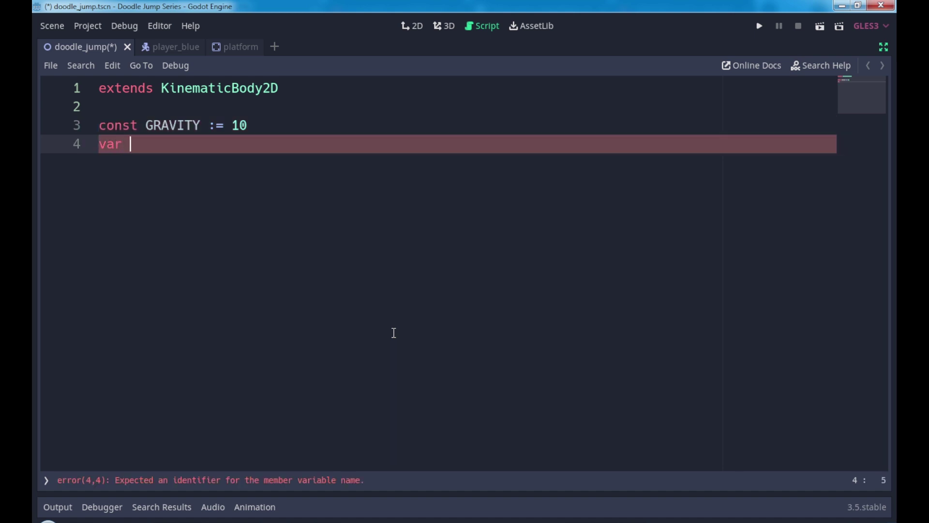
text( jump_)
text(force )
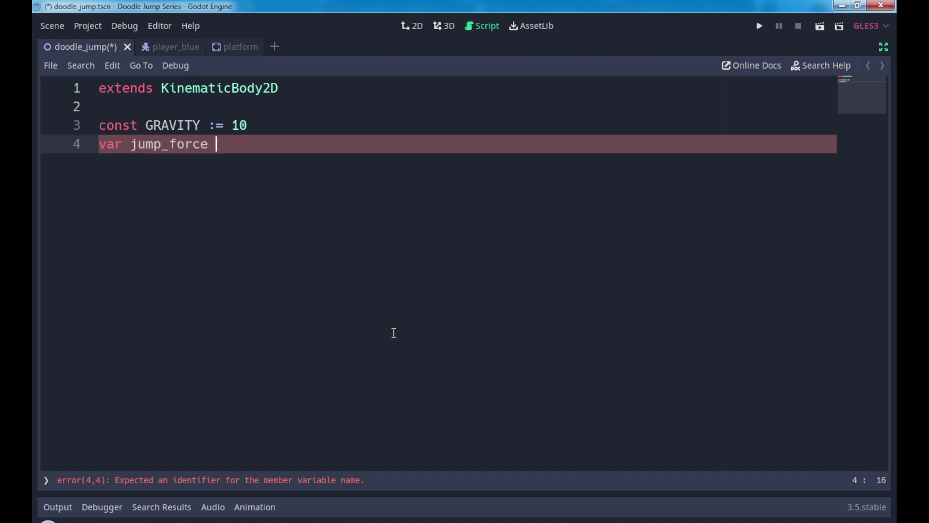
text(:= 400)
key(Return)
text(var )
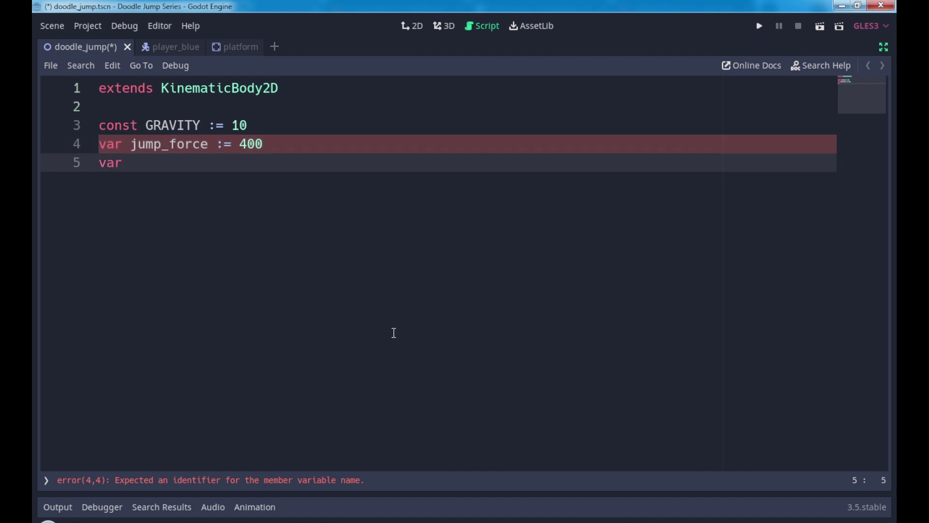
text(vel)
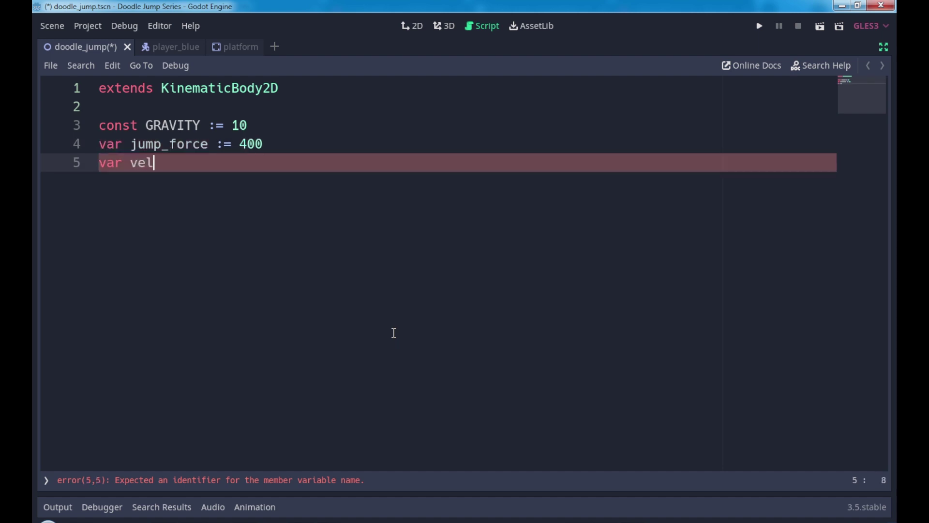
text(ocity )
text(:= Vector)
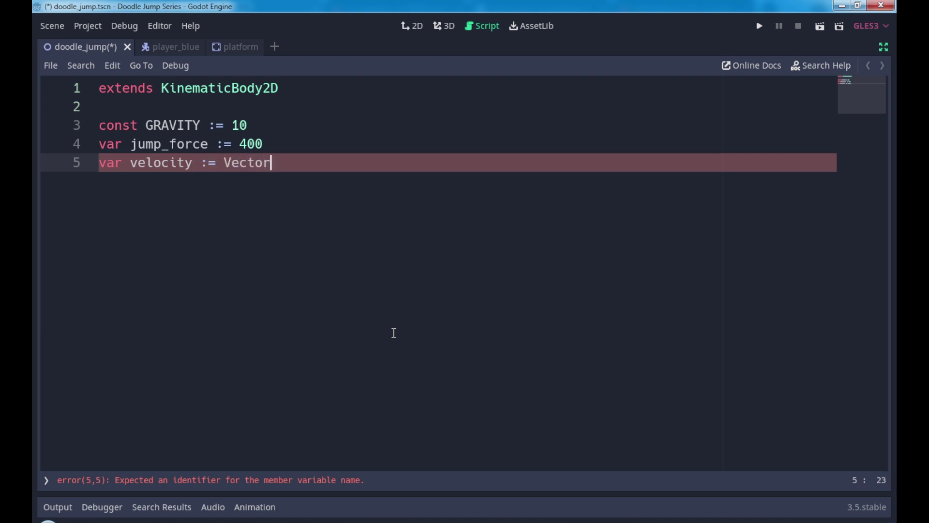
text(2.)
text(ZERO)
key(Return)
key(Return)
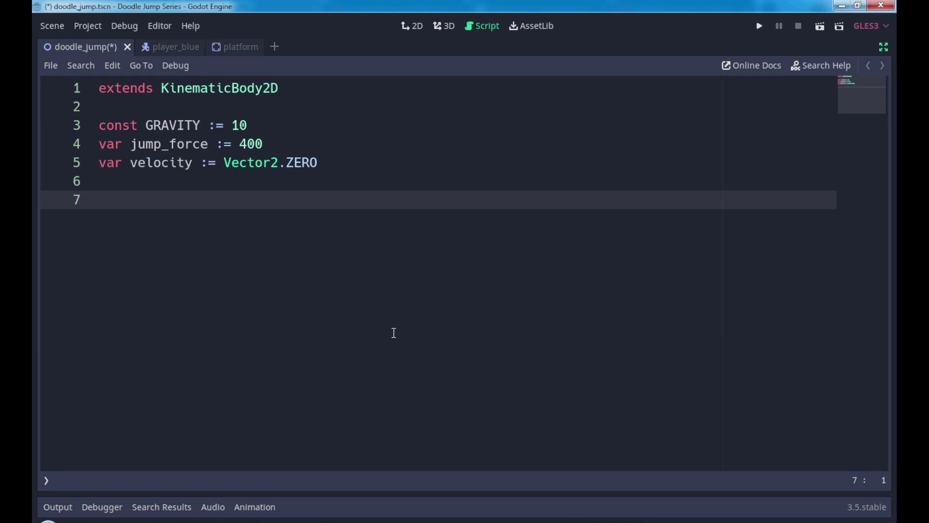
Step: Add var speed := 100, remove the trailing empty line, and save player.gd
key(Up)
text(v)
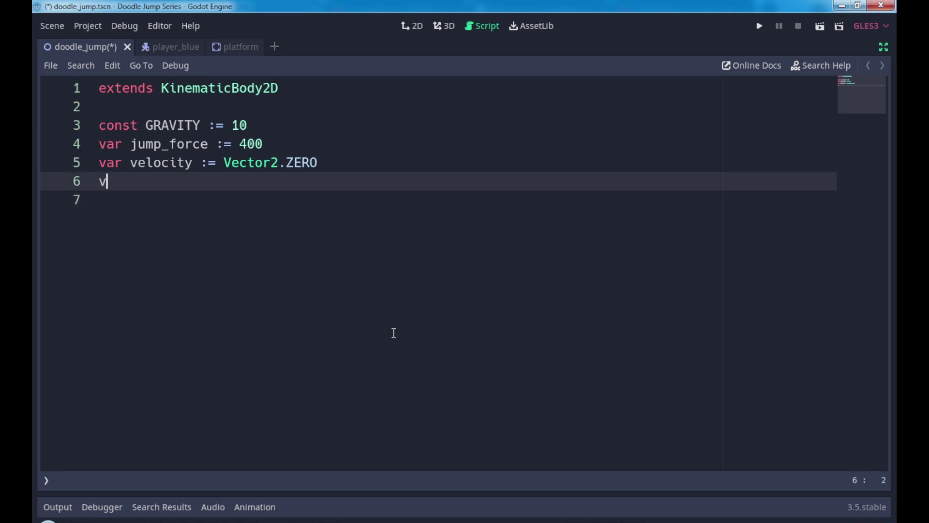
text(ar spee)
text(d : )
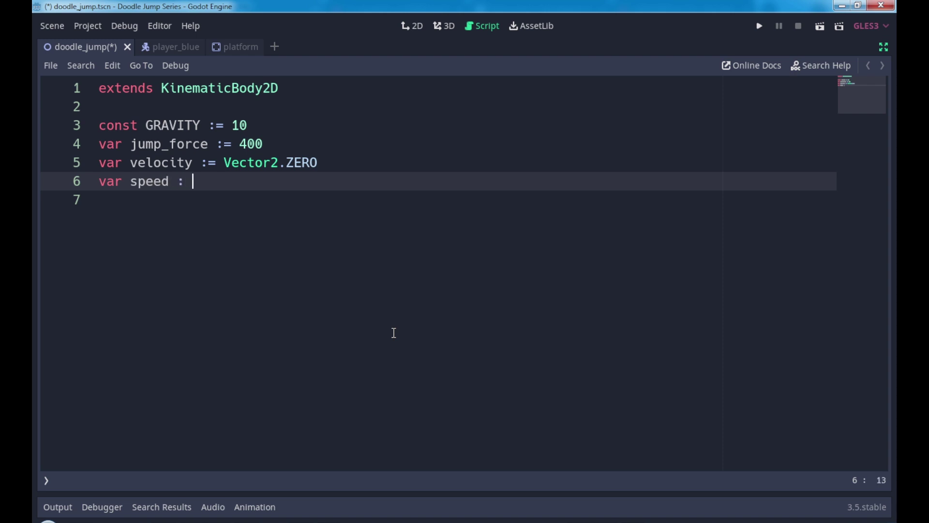
text(=)
key(Left)
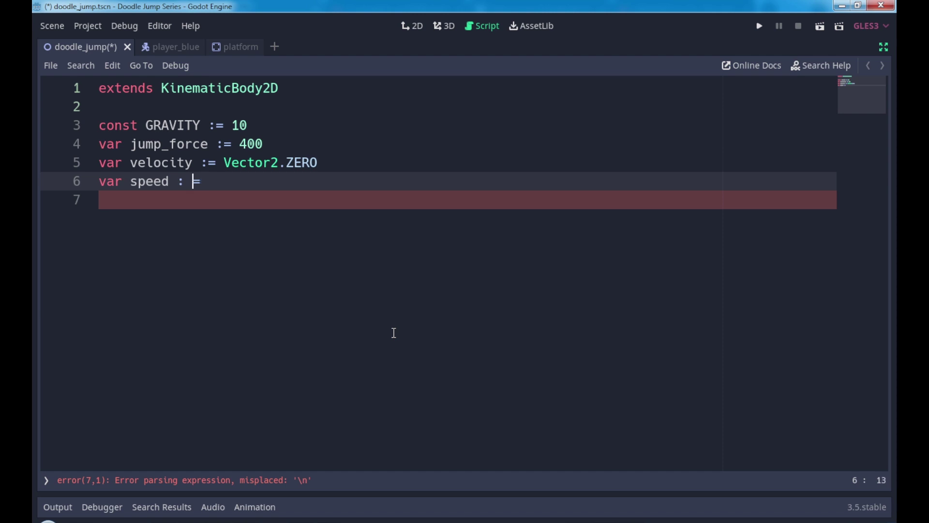
key(BackSpace)
key(End)
text(100)
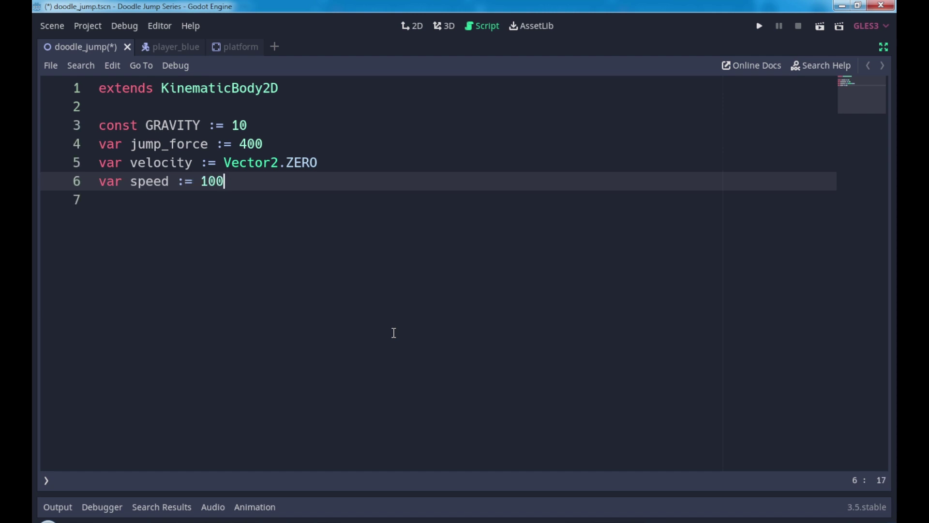
key(Return)
key(Return)
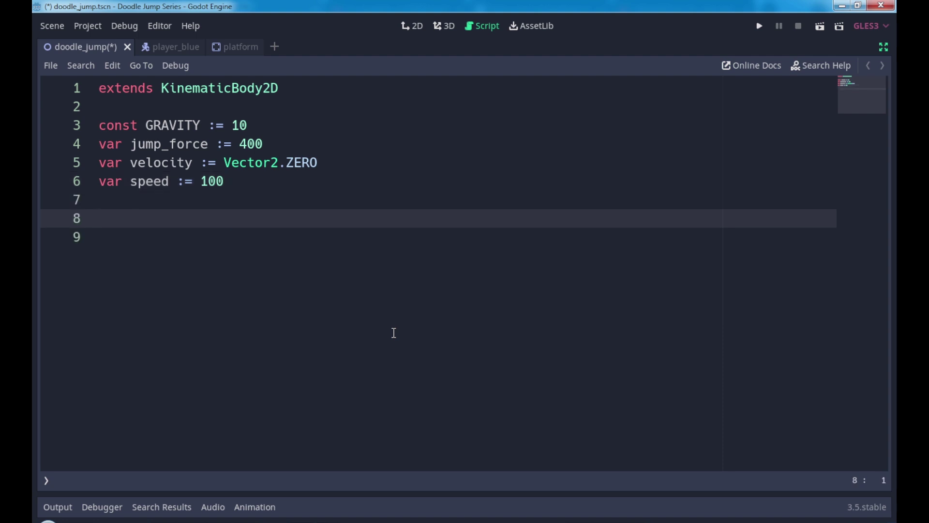
key(Delete)
key(ctrl+s)
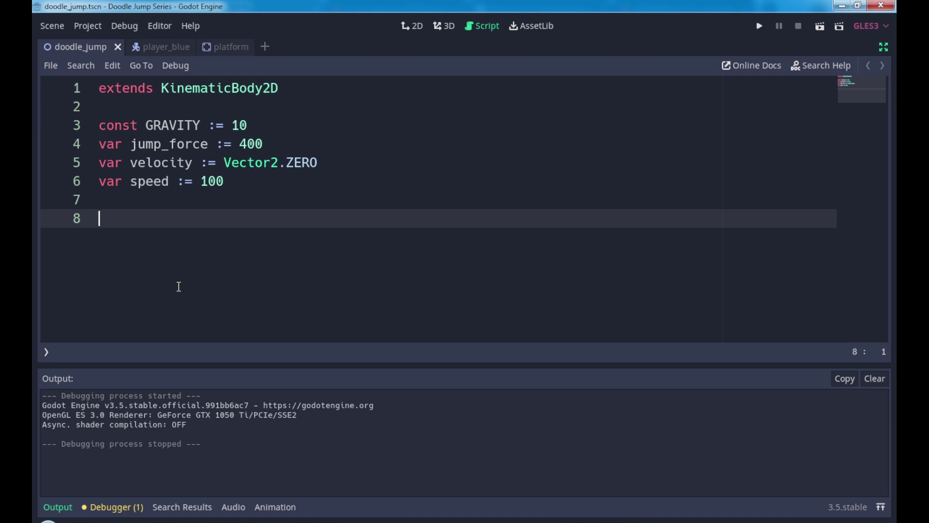
Step: Write the func move(delta): header on line 8 with an empty indented body line
text(fun)
text(c)
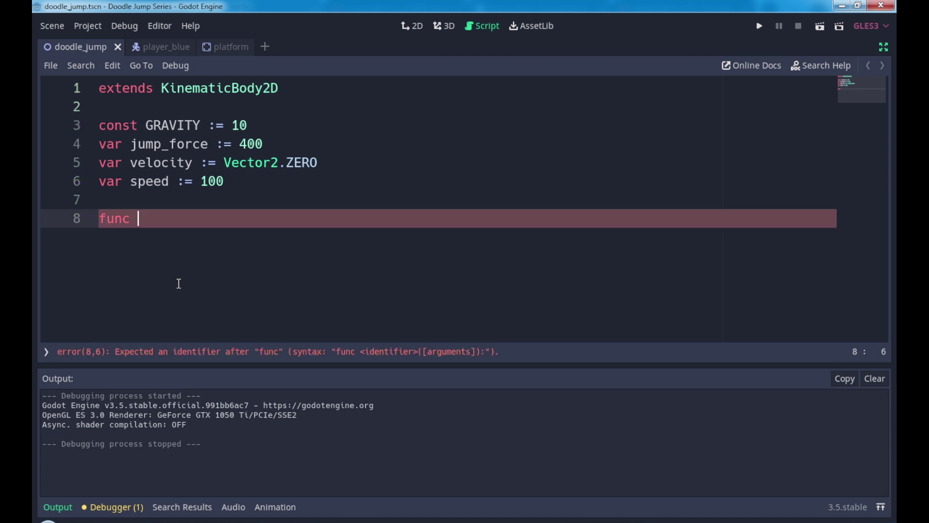
text( move)
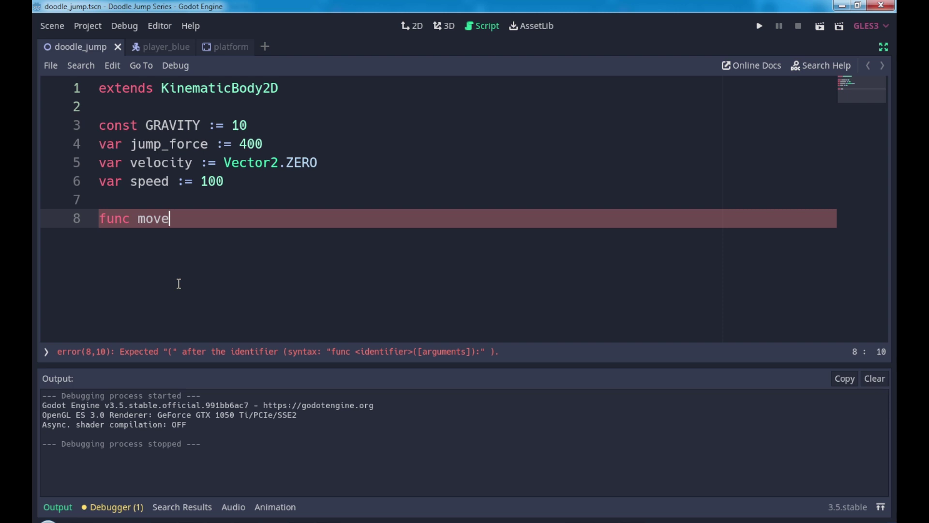
text(()
text(:)
key(Left)
key(Left)
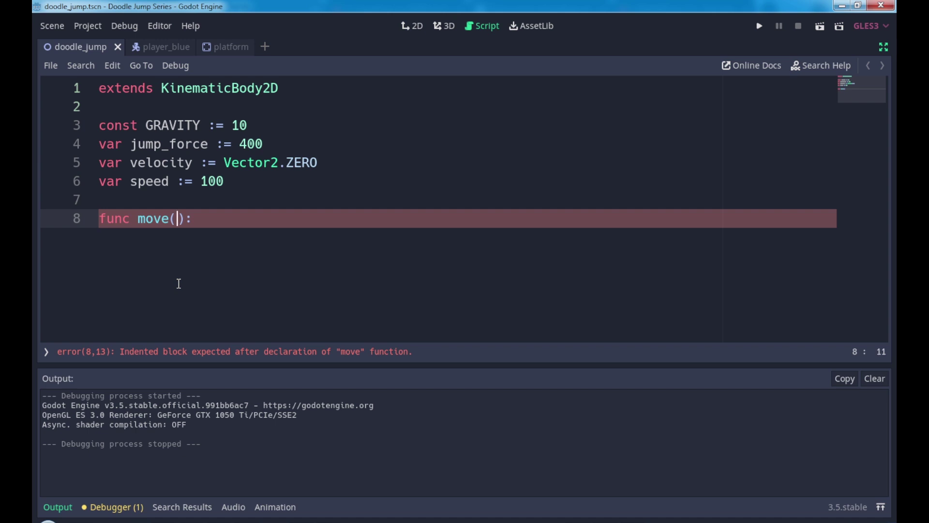
text(delta)
key(End)
key(Return)
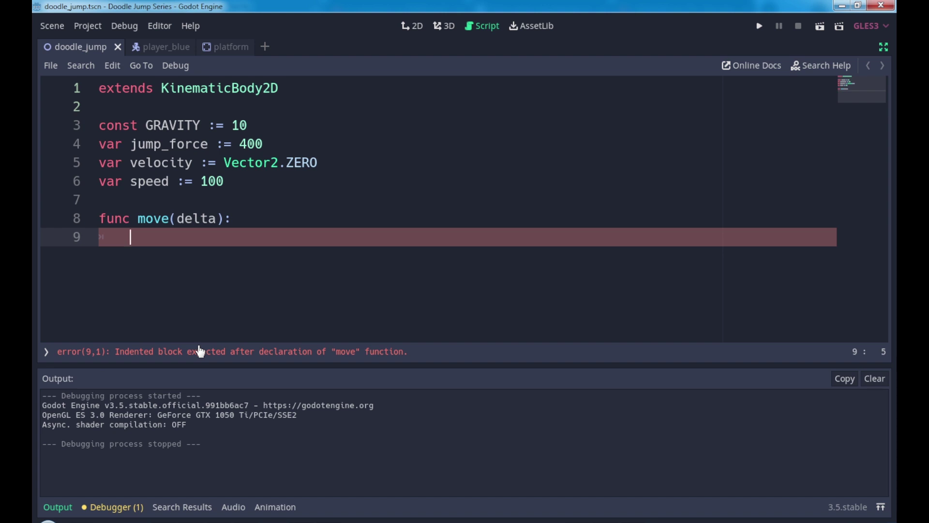
text(pass)
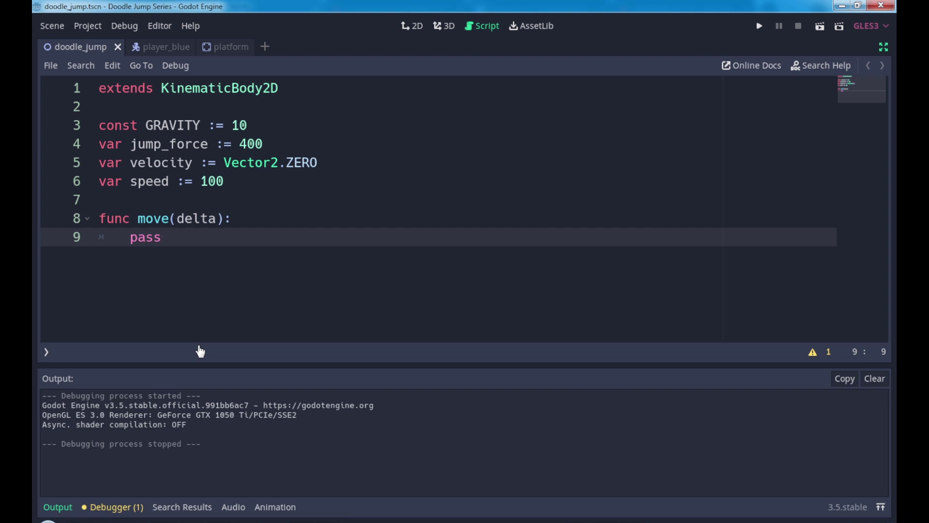
key(shift+Home)
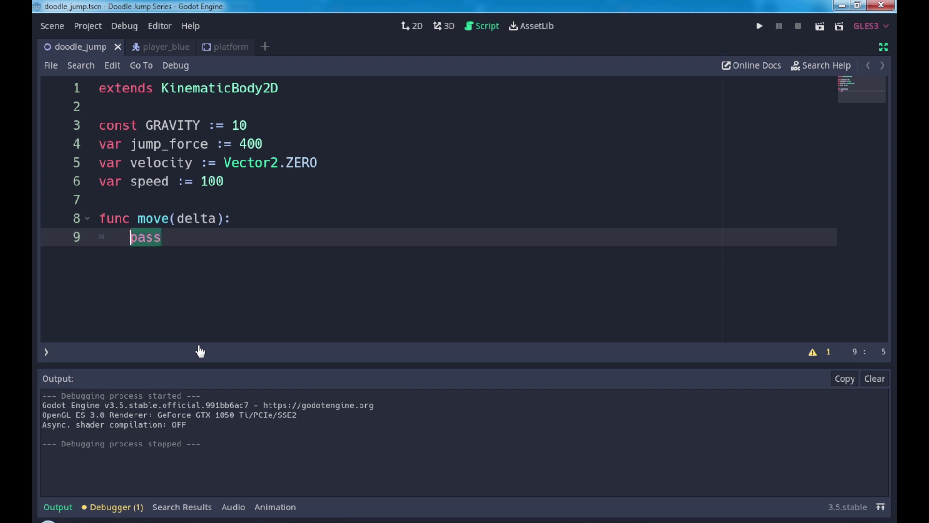
key(BackSpace)
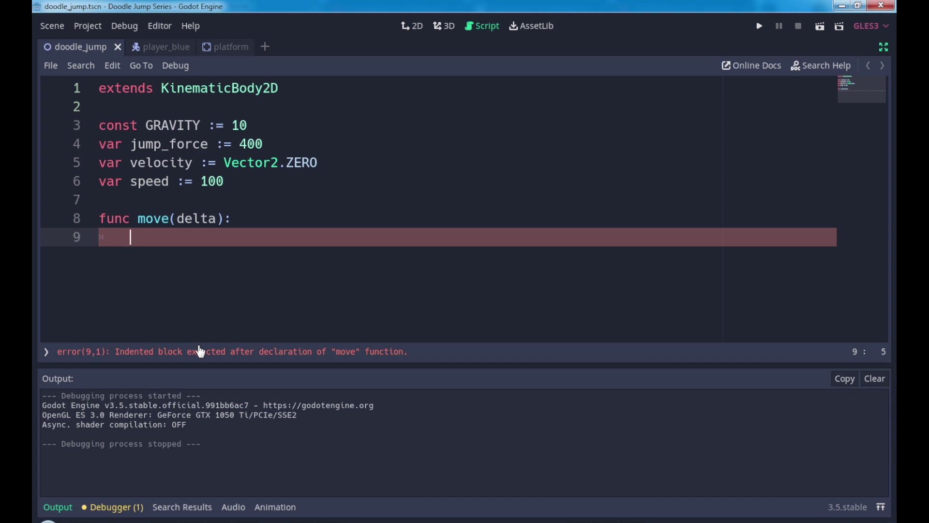
Step: Return to the 2D scene view with the docks restored and the player node selected
click(414, 26)
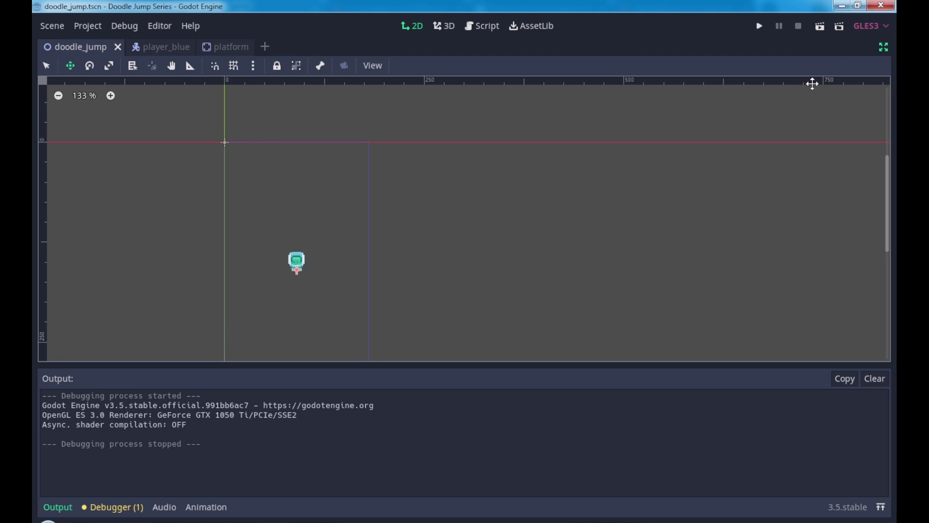
click(884, 47)
click(98, 105)
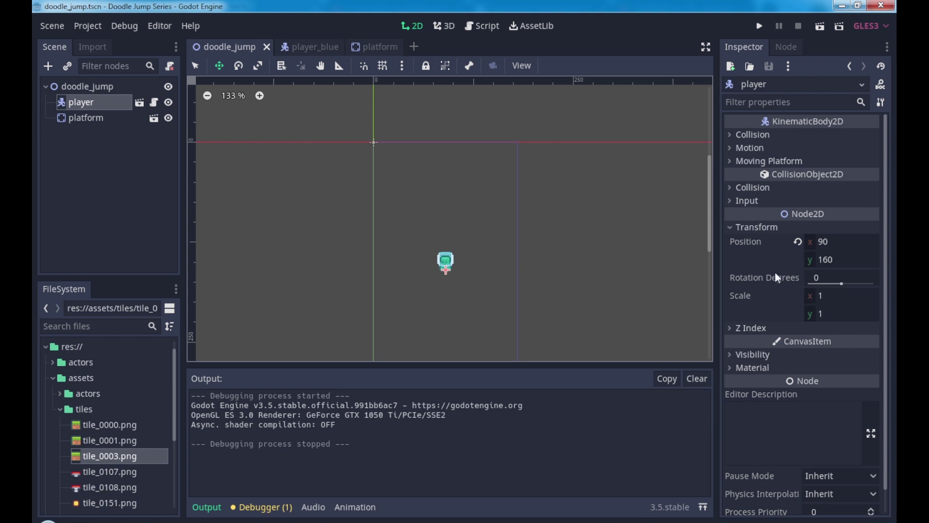
middle_drag(636, 260, 599, 192)
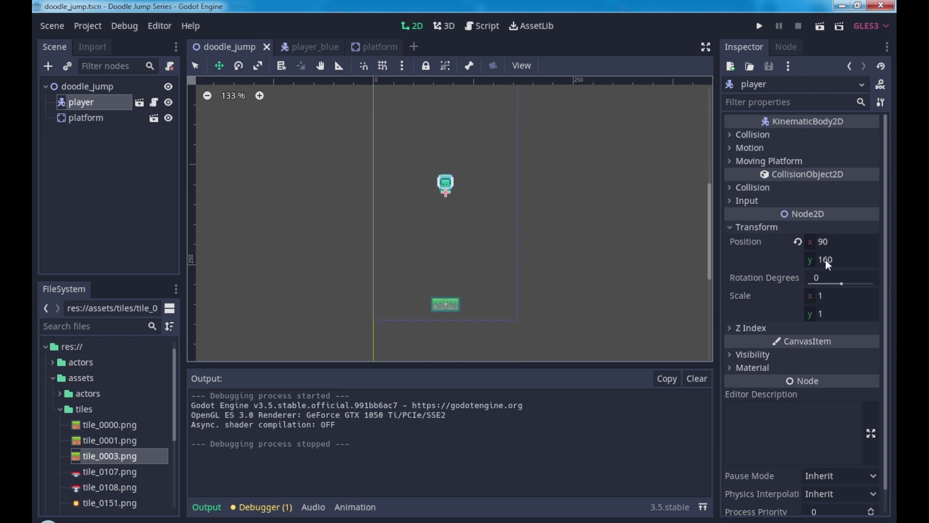
Step: Try the player's y position at 200 and 300, then set it back to 160
drag(826, 259, 801, 265)
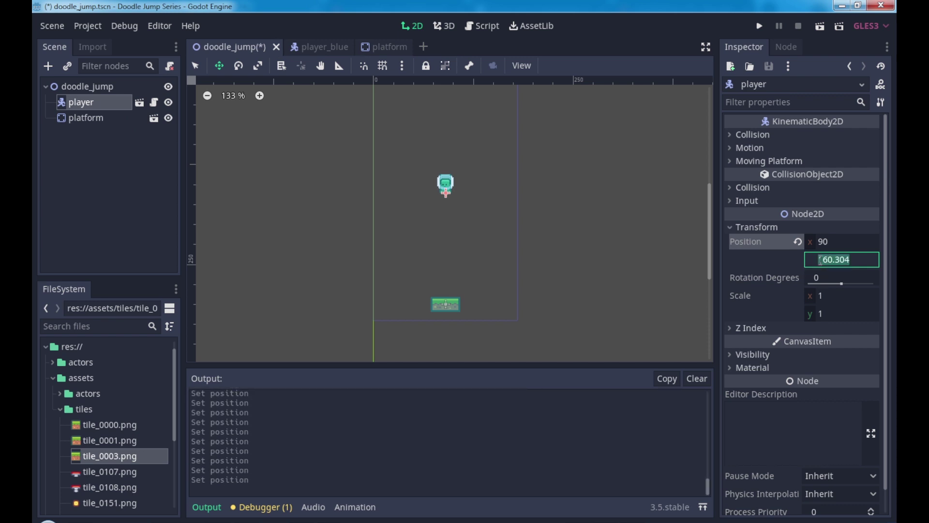
text(180)
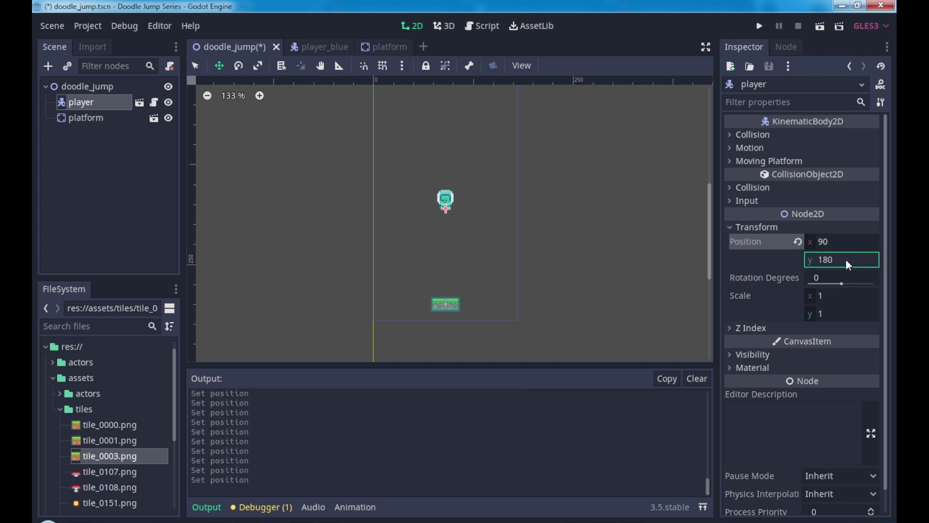
text(200)
key(Return)
click(848, 260)
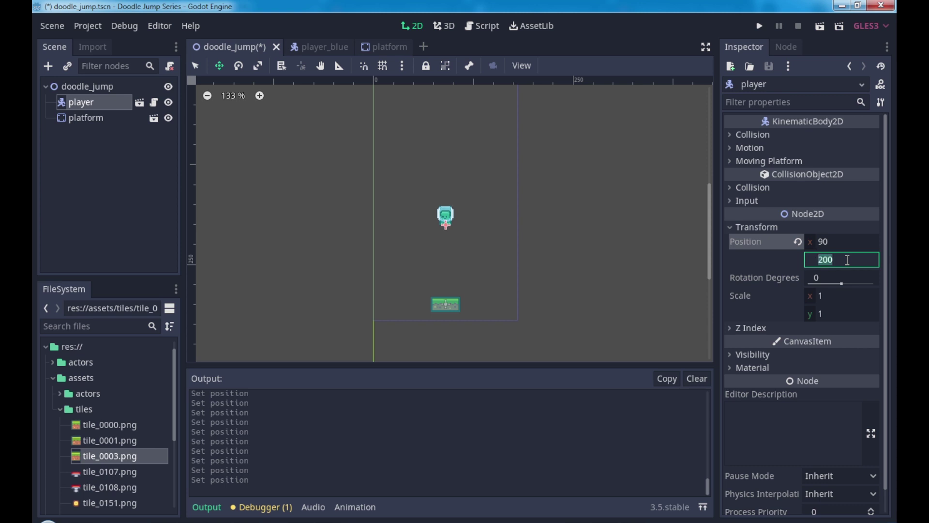
text(300)
key(Return)
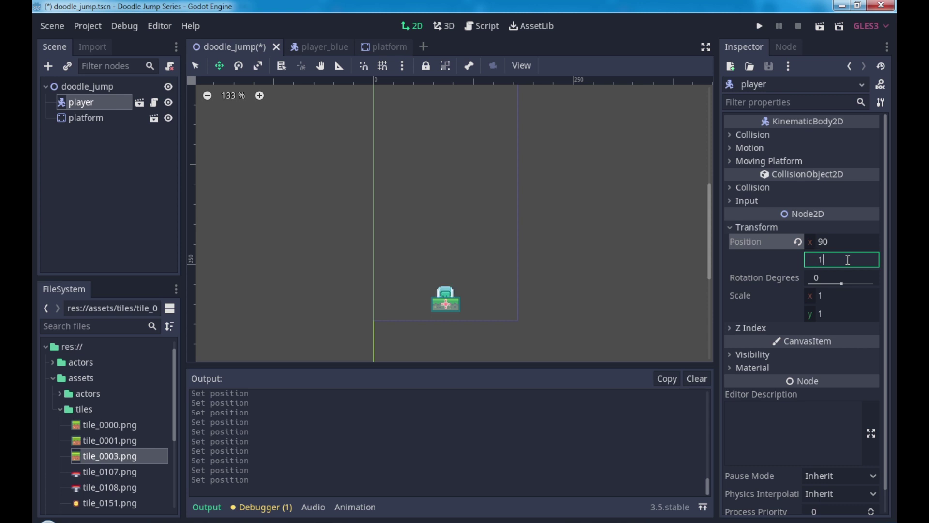
text(160)
key(Return)
middle_drag(527, 246, 524, 294)
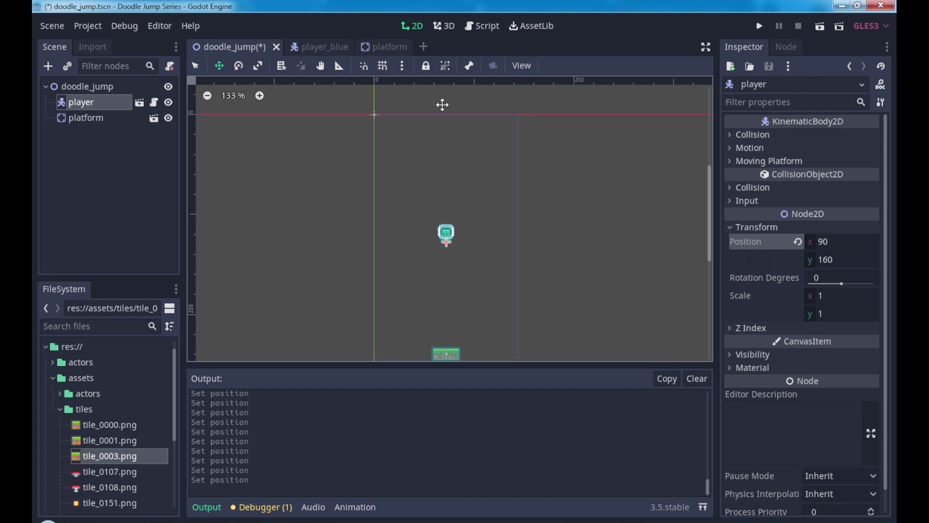
Step: In the player script's move function, add velocity.y += GRAVITY
click(493, 24)
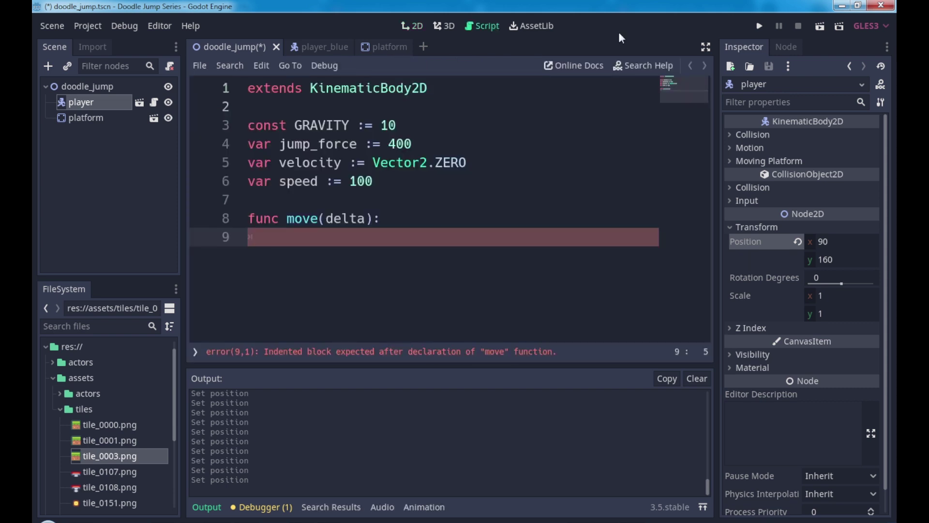
click(702, 47)
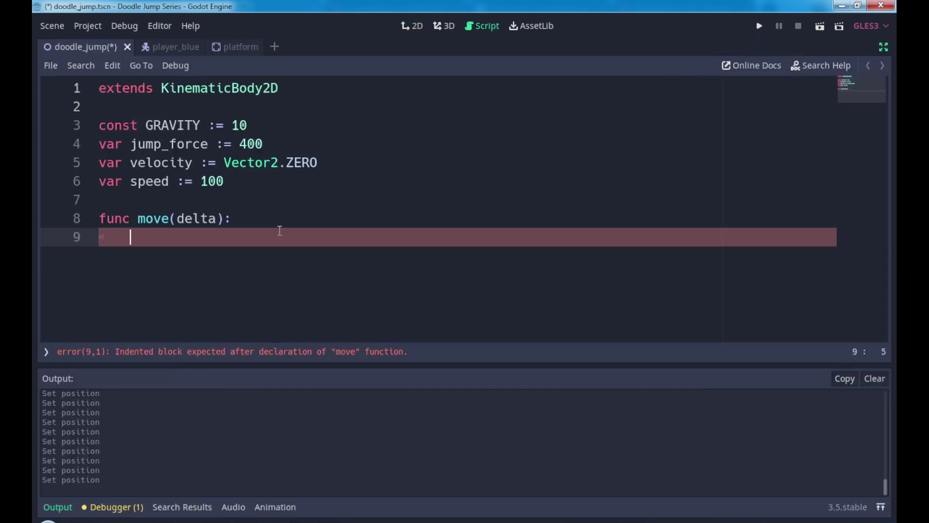
text(velo)
key(Return)
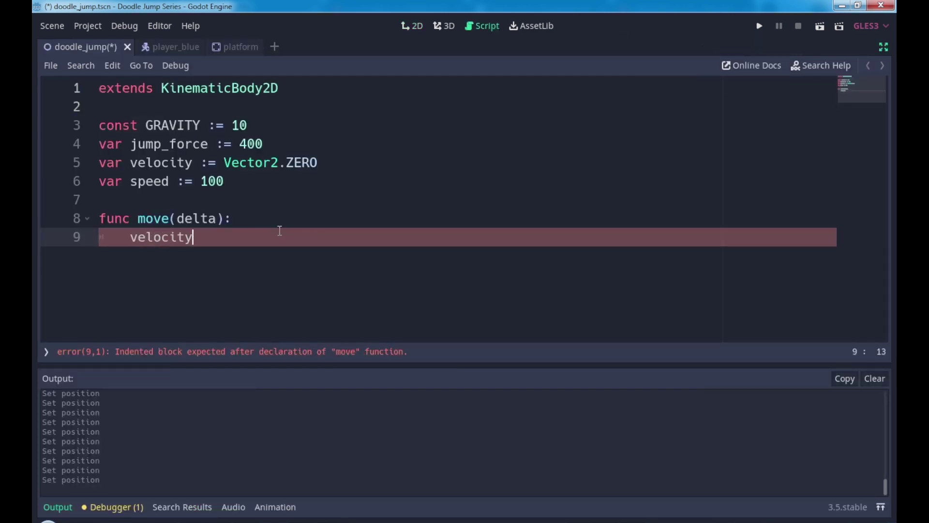
text(.y += )
text(G)
text(RA)
key(Return)
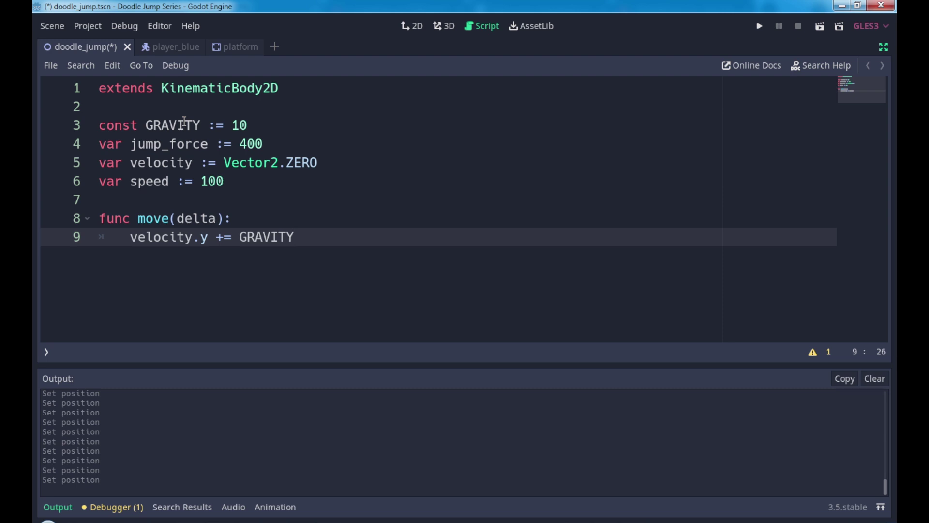
Step: Add a _physics_process function whose body calls move(delta)
key(Return)
key(Return)
key(BackSpace)
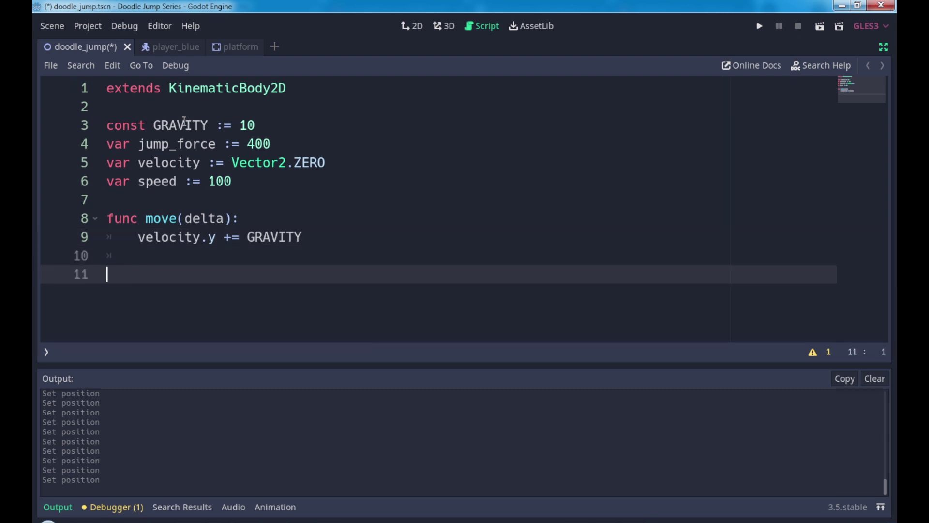
text(func )
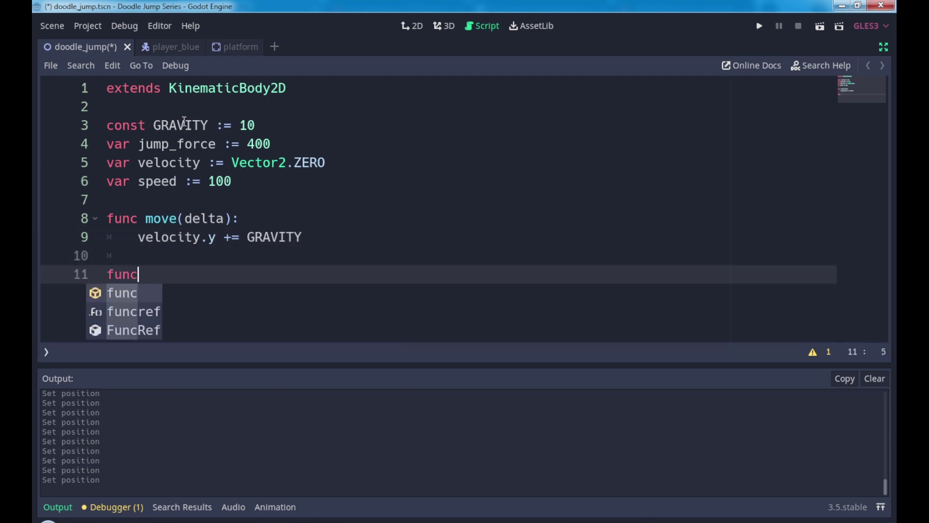
text(_ph)
key(Return)
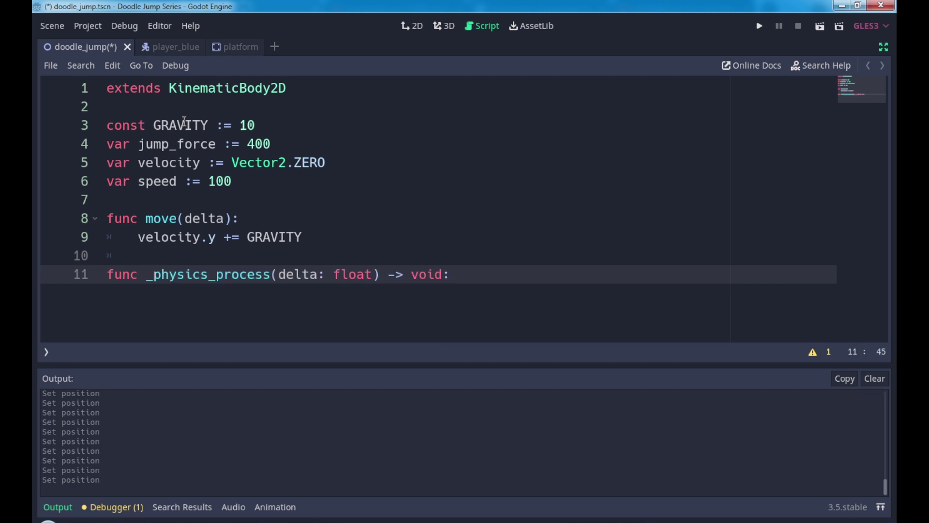
key(Return)
text(move)
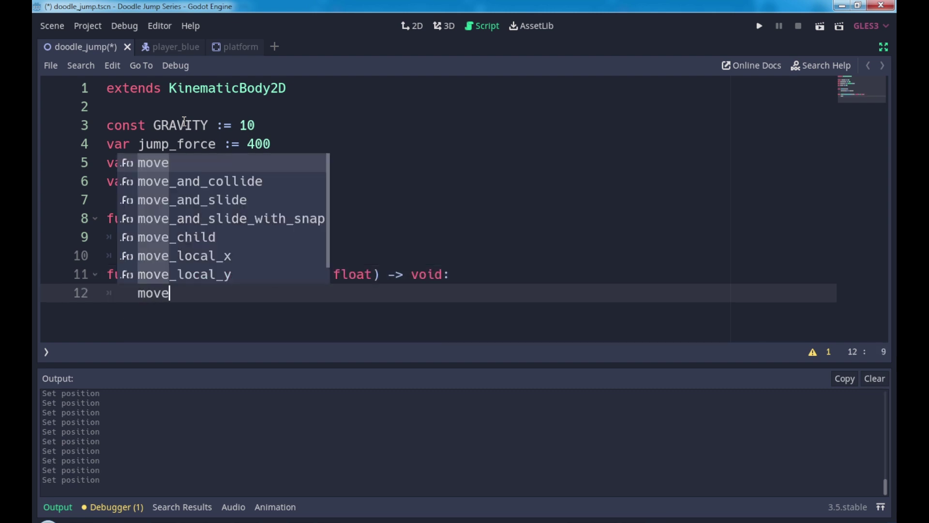
text((del)
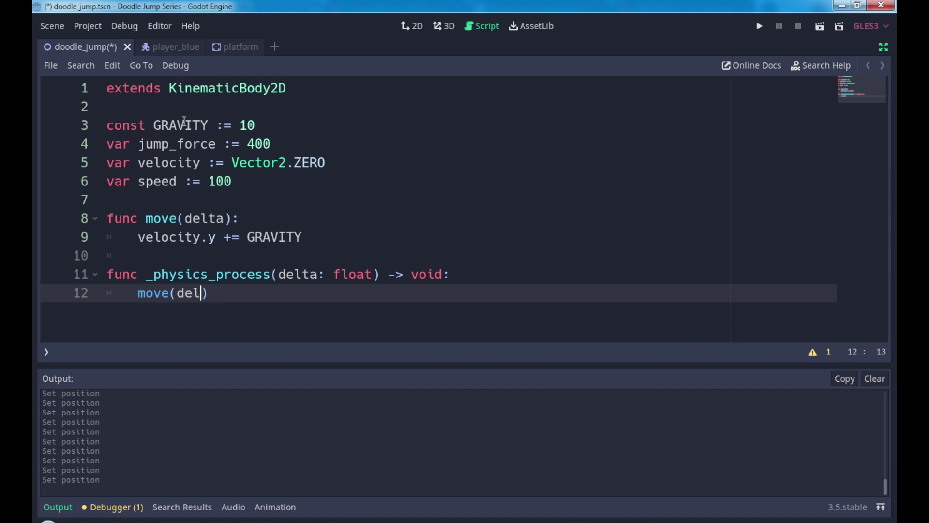
text(ta))
key(Return)
key(Return)
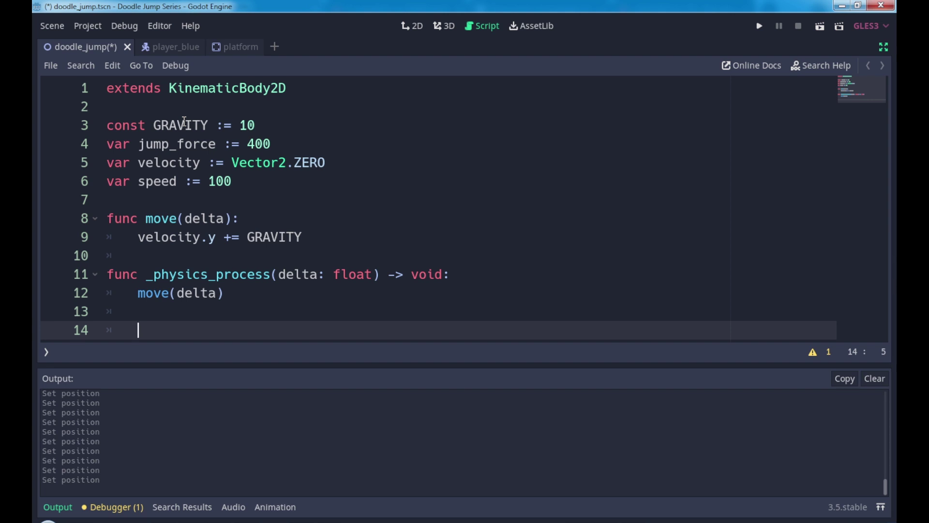
Step: Add move_and_slide(velocity) below the move(delta) call
text(move)
text(_)
key(Down)
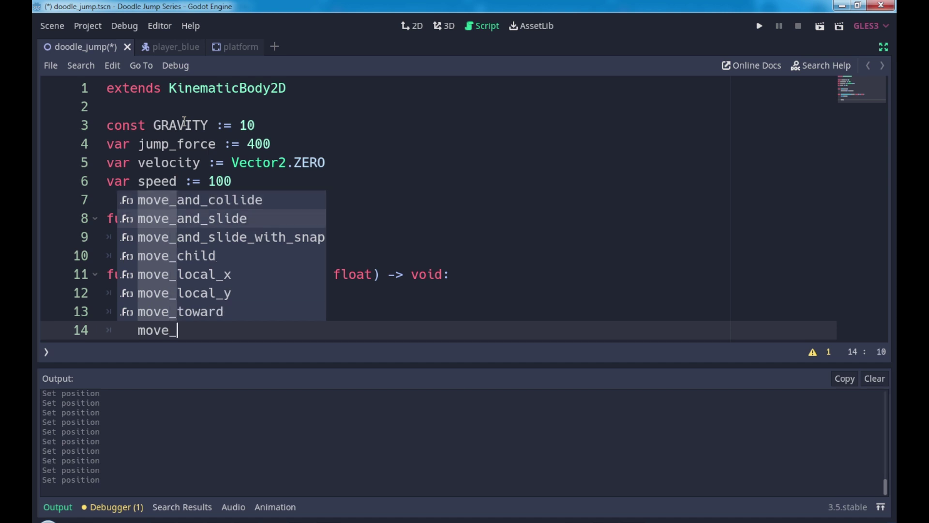
key(Return)
text(velo)
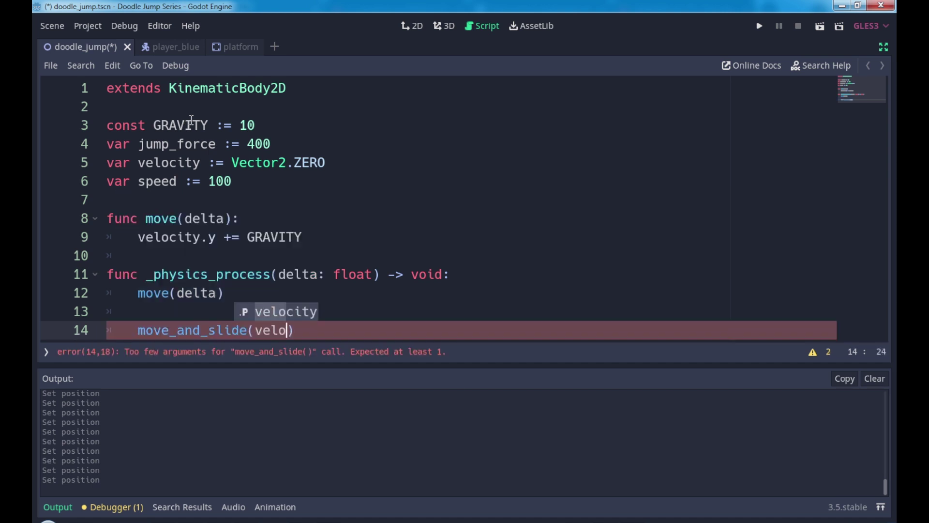
key(Return)
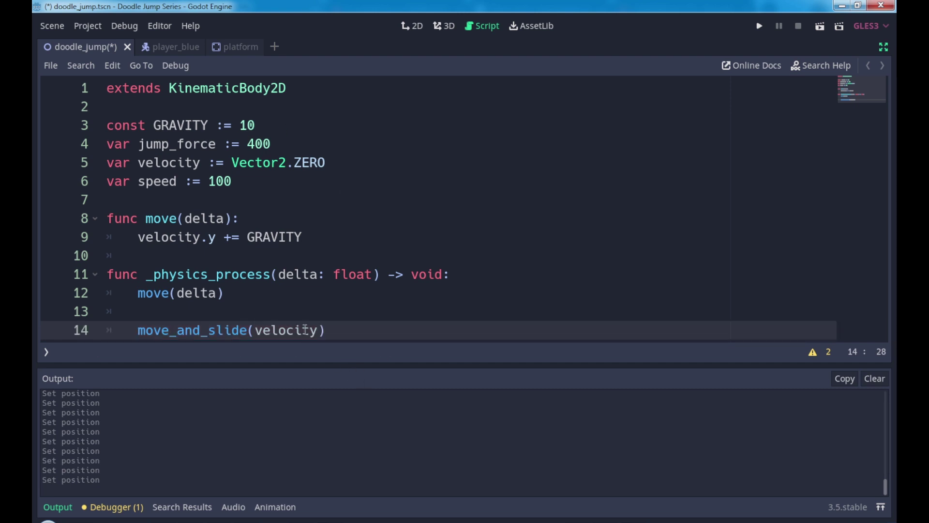
Step: Test-run the game, stop it, and collapse the output panel
click(762, 25)
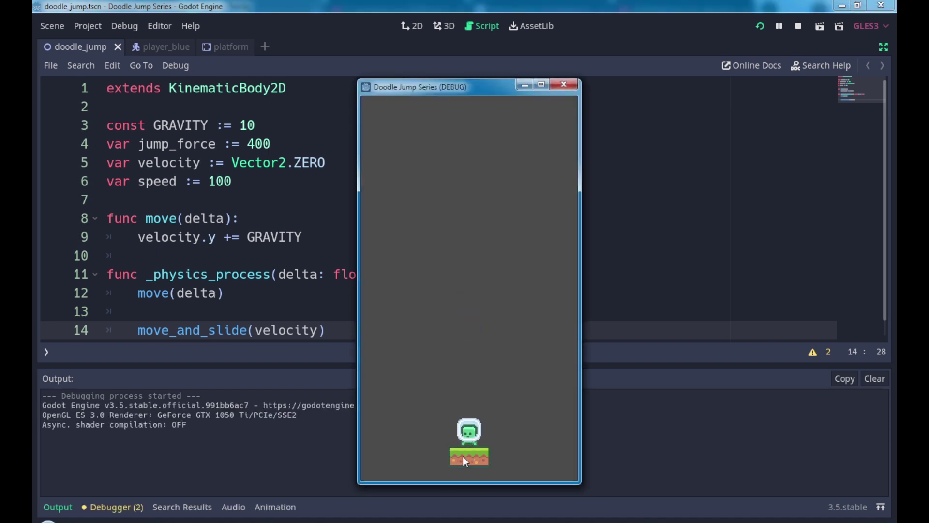
click(564, 85)
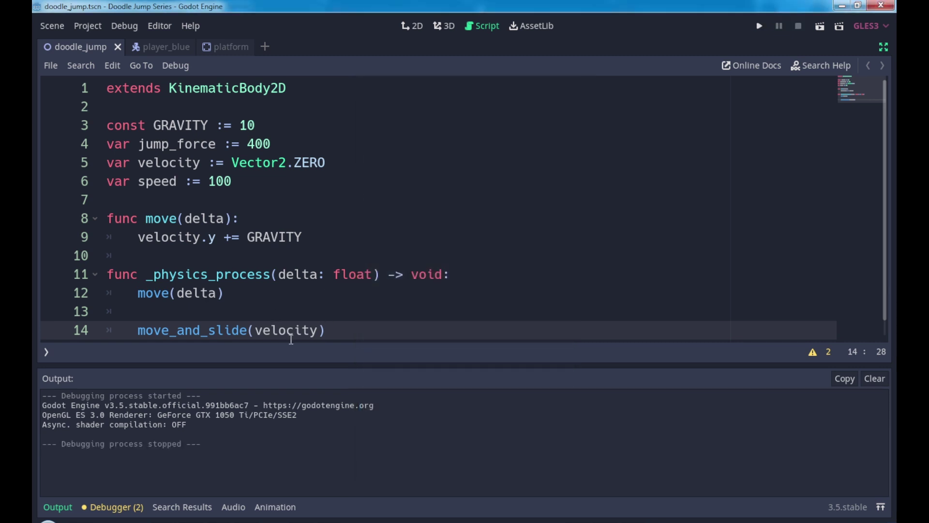
click(71, 497)
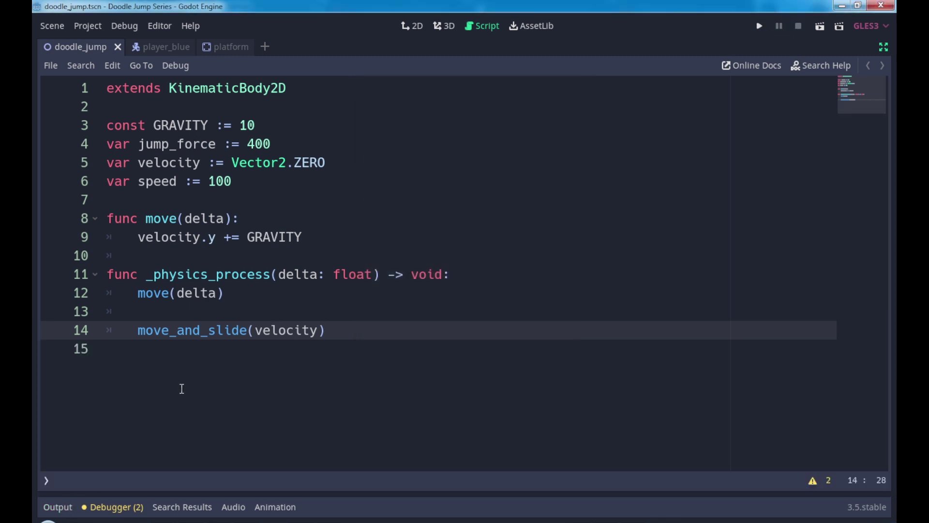
Step: Change move_and_slide(velocity) to move_and_collide(velocity * delta)
click(243, 332)
key(Right)
key(shift+Left)
key(shift+Left)
key(shift+Left)
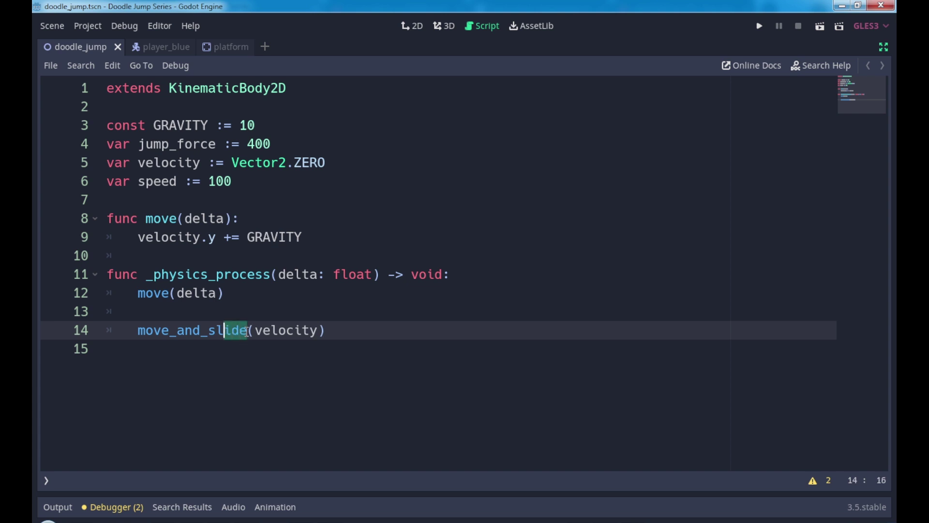
key(shift+Left)
key(shift+Left)
text(coll)
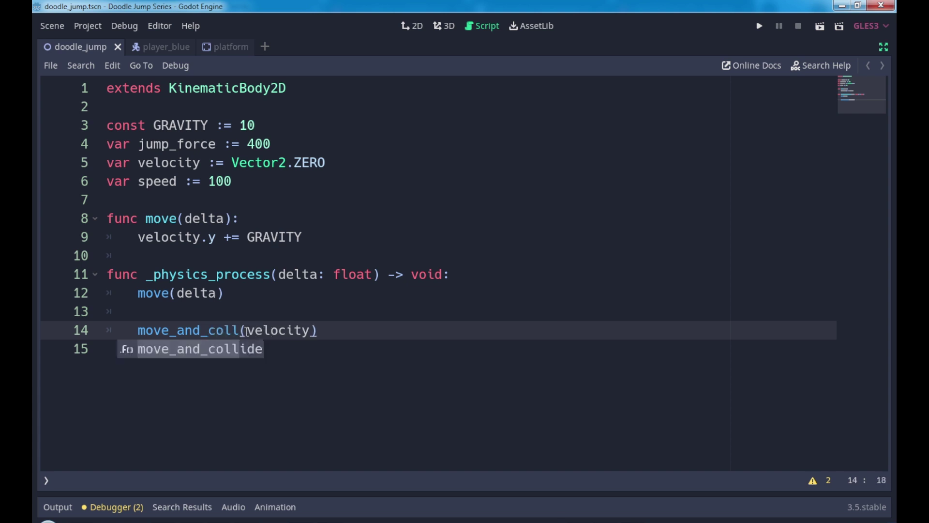
key(Return)
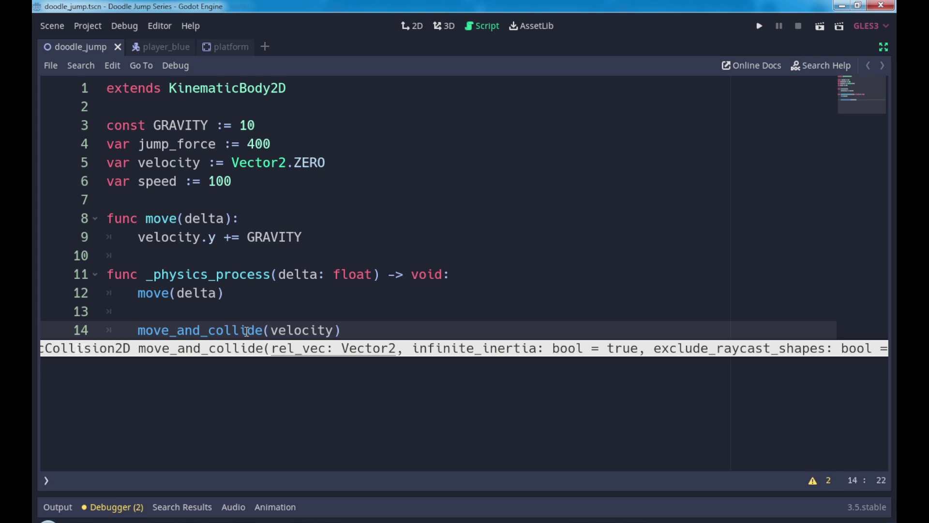
key(Right)
key(Right)
key(Right)
key(Right)
key(Right)
text(* )
text(del)
key(Return)
Step: Store the call as var collision and move that line into move()
key(Home)
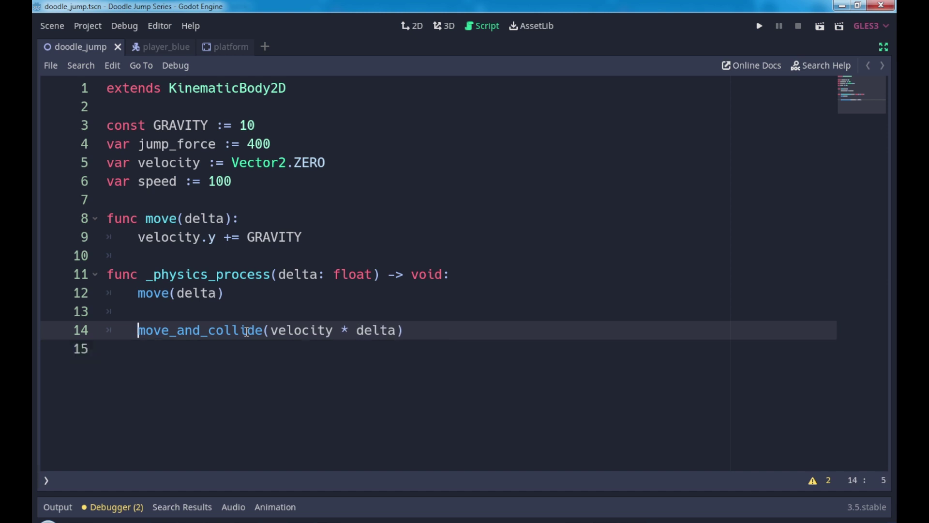
text(var )
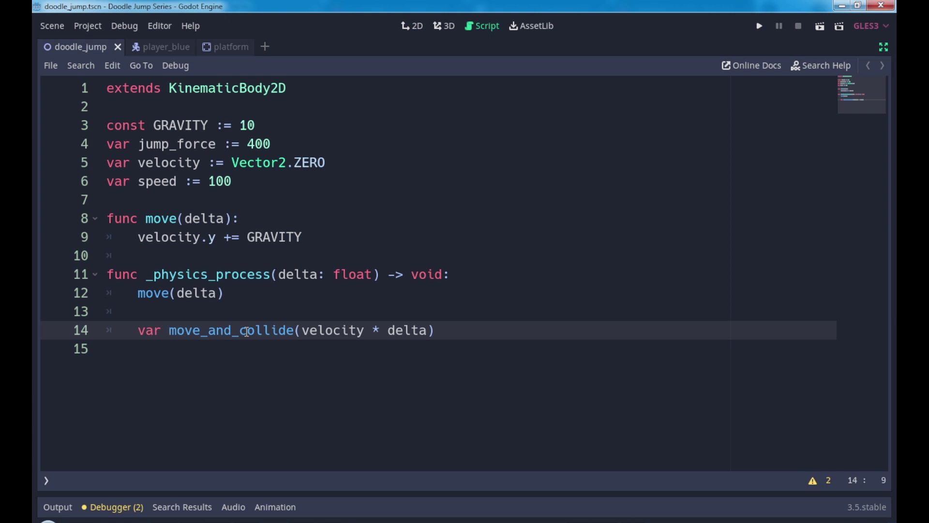
text(collision )
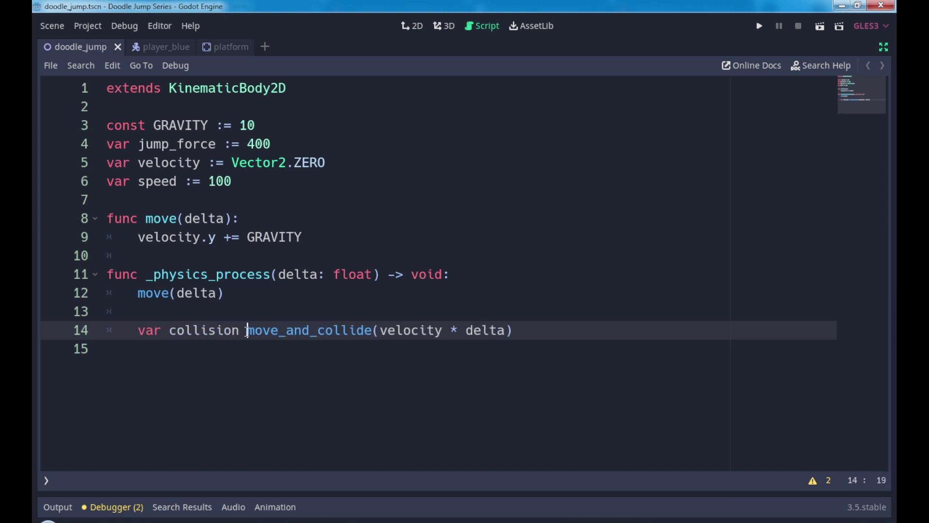
text(=)
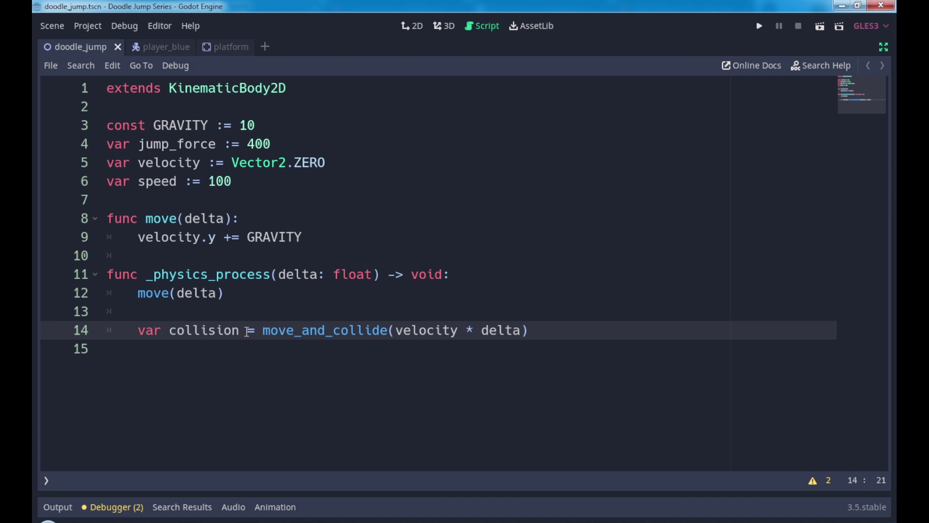
key(End)
key(shift+Home)
key(ctrl+c)
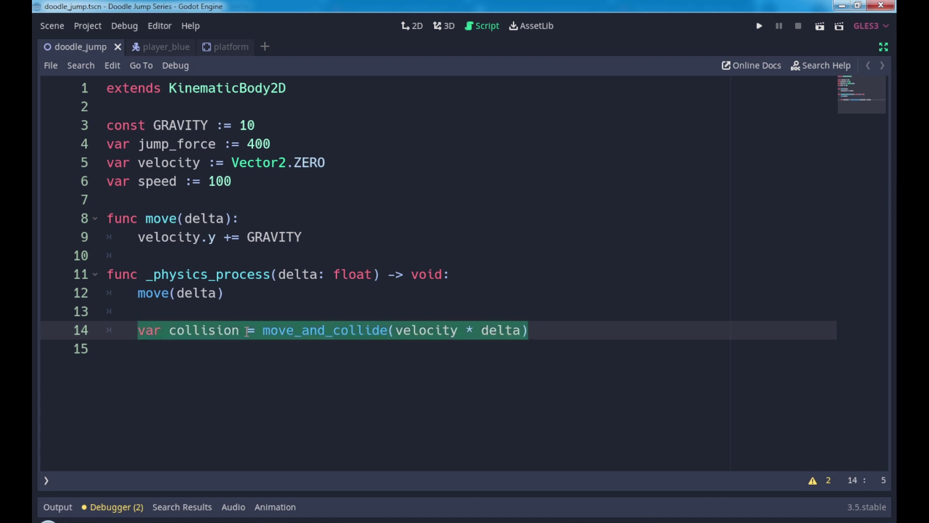
key(Delete)
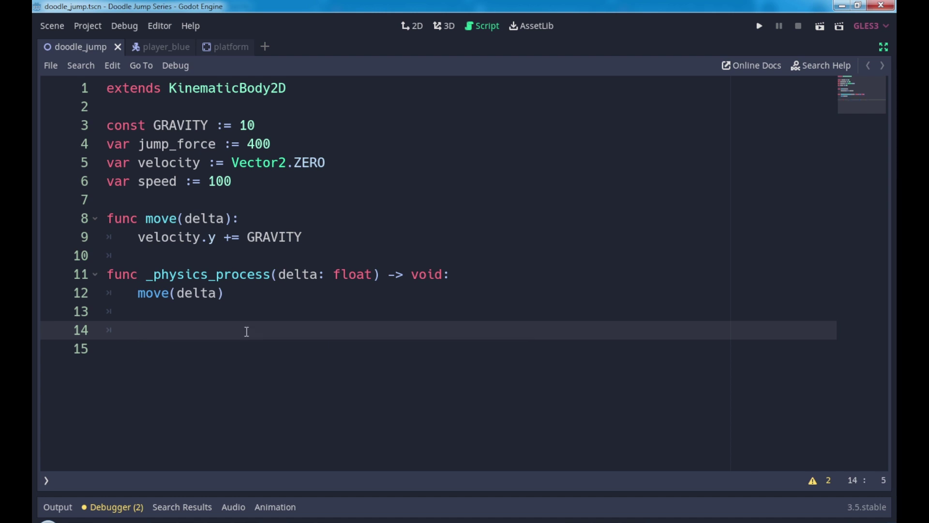
key(Up)
key(Up)
key(Up)
key(Up)
key(ctrl+v)
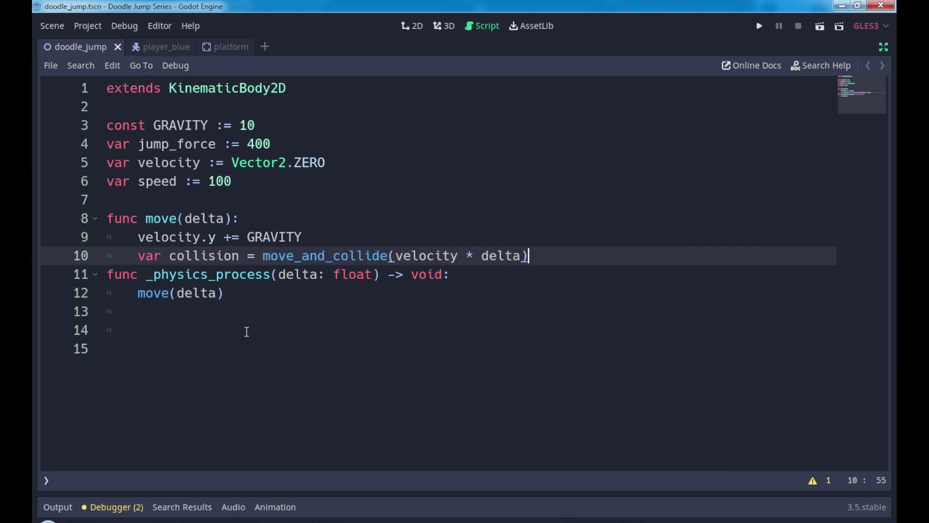
key(Return)
key(Up)
key(Return)
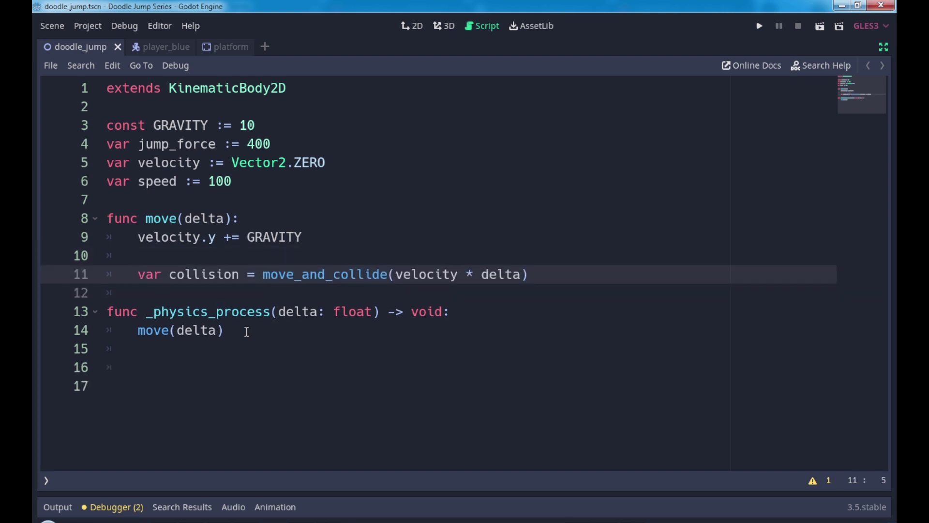
Step: Comment out the collision line with Ctrl+K
key(End)
key(shift+Home)
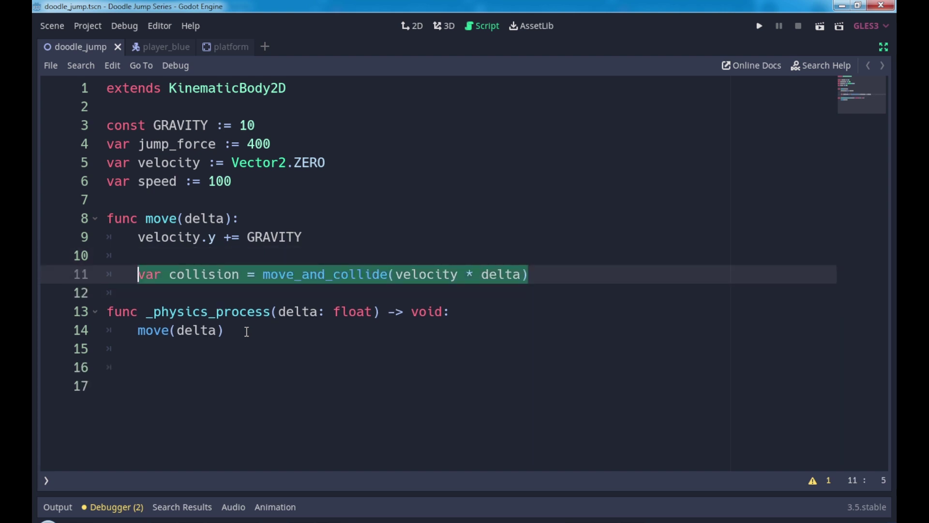
key(ctrl+k)
key(ctrl+l)
key(Escape)
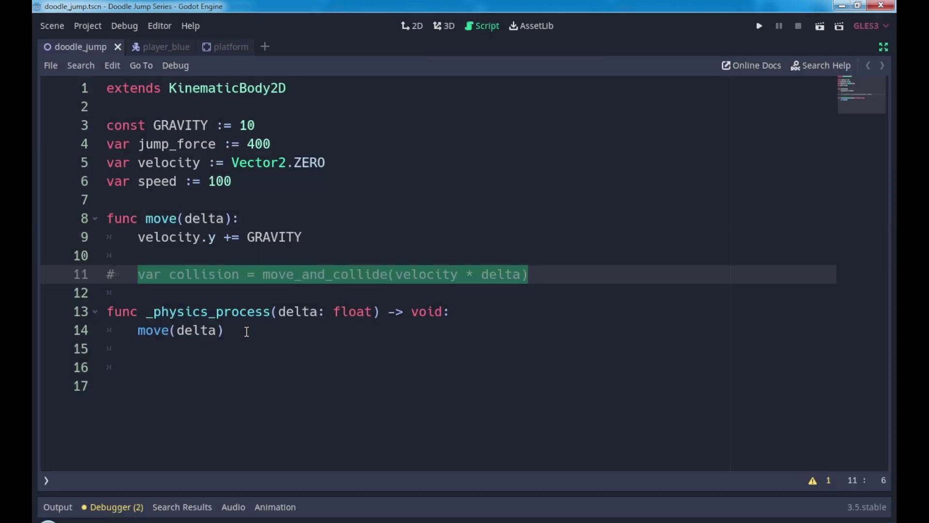
Step: Test-run the game, then uncomment the move_and_collide line in move()
click(762, 25)
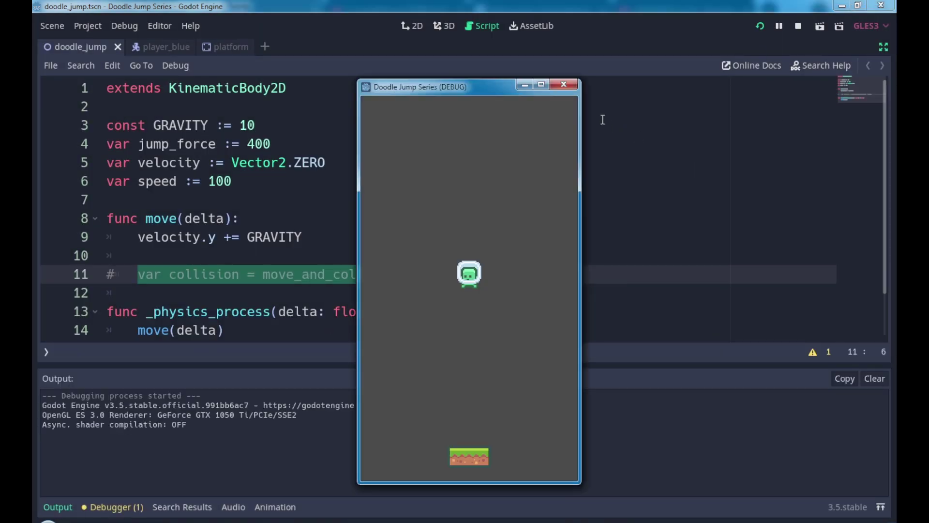
click(564, 85)
key(ctrl+k)
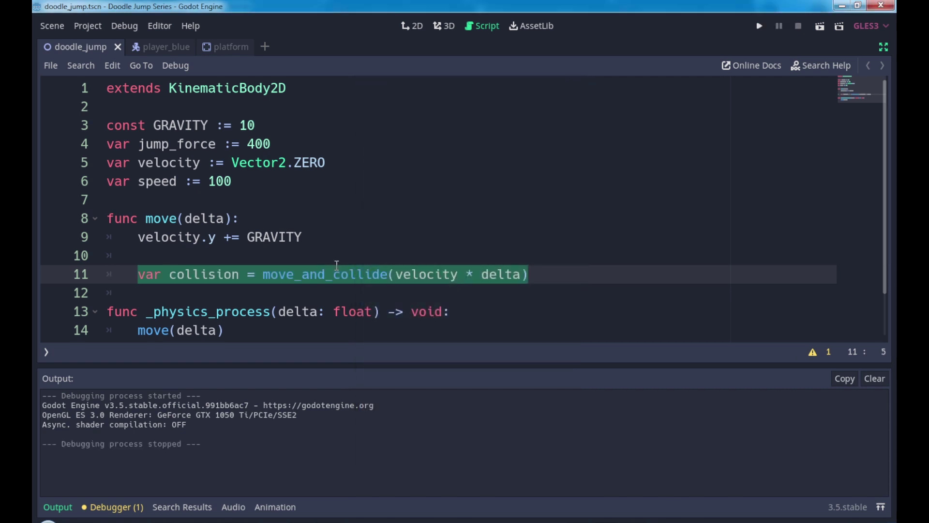
click(336, 270)
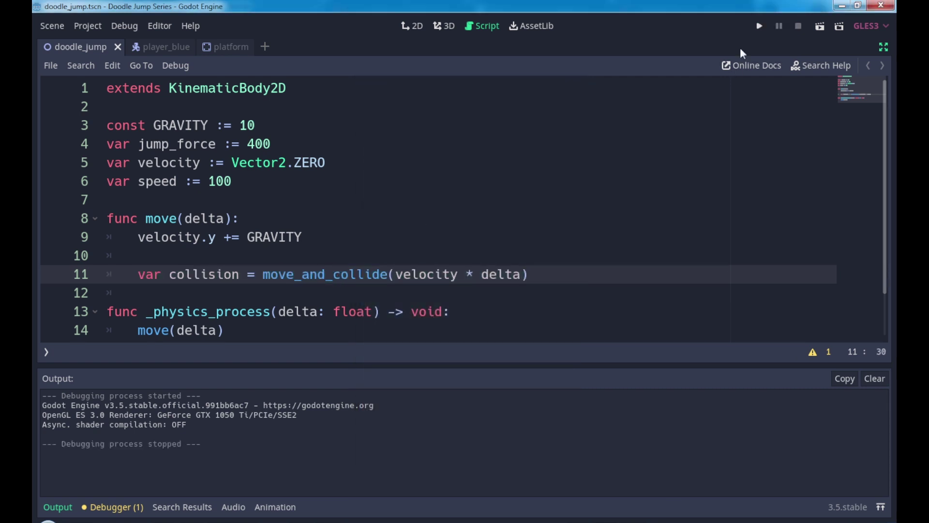
Step: Run the game again to watch the player land on the platform, then stop it
click(758, 25)
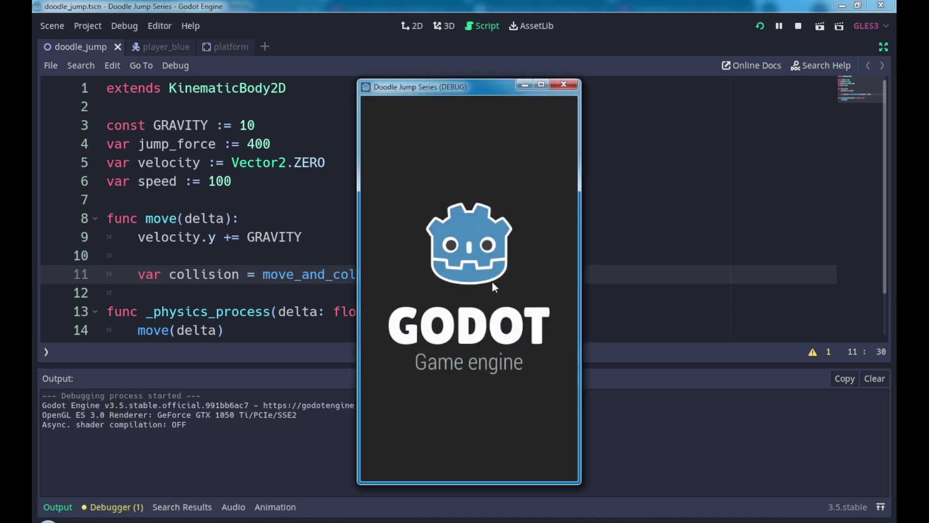
click(564, 85)
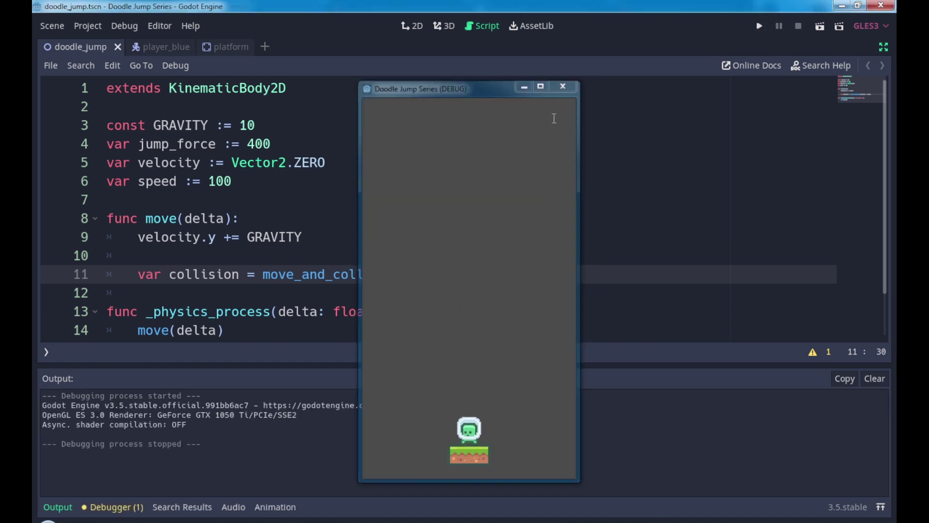
click(539, 274)
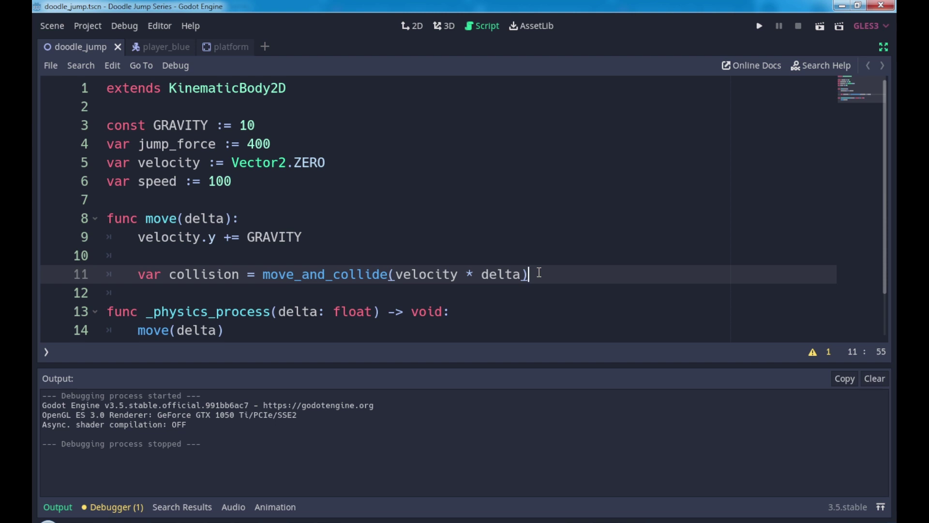
Step: Below the collision line, add 'if collision:' with 'velocity.y = -jump_force' indented beneath
key(Return)
key(Return)
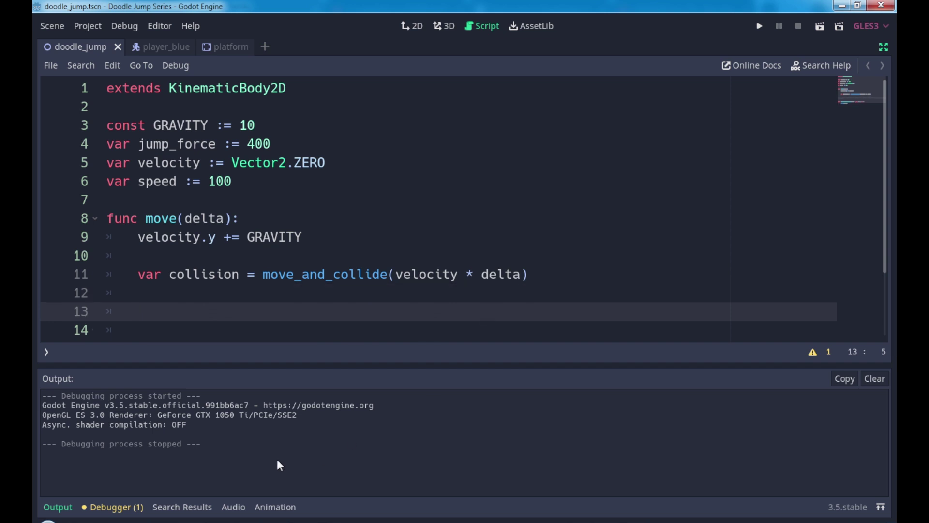
click(56, 506)
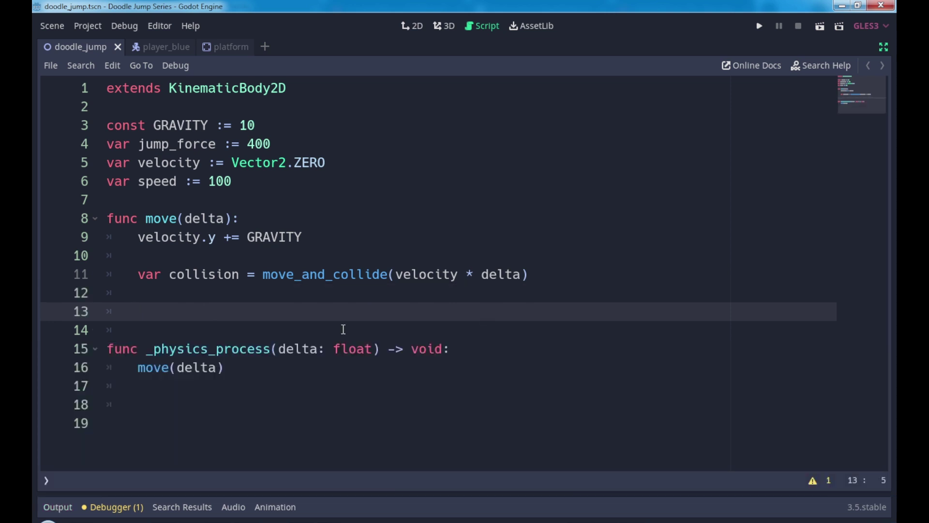
text(if coll)
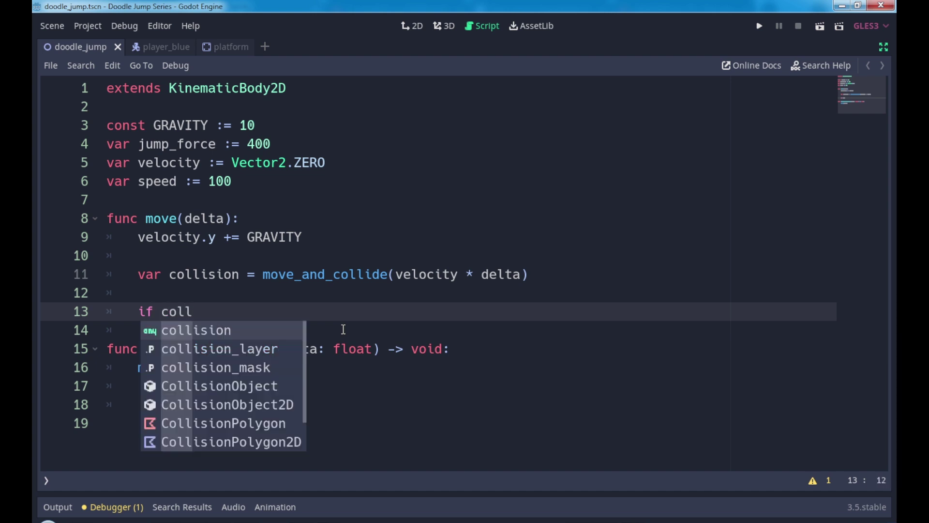
key(Return)
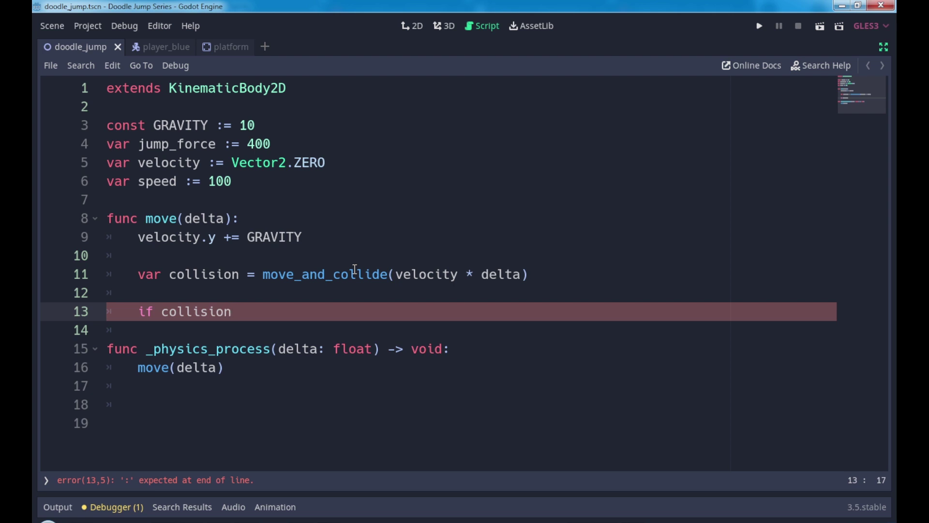
key(Return)
text(velo)
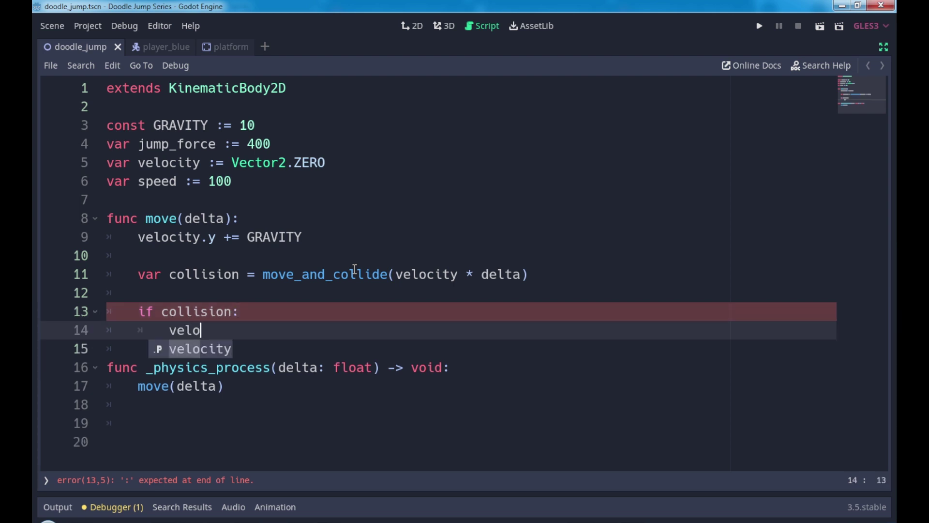
key(Return)
text(.y = -)
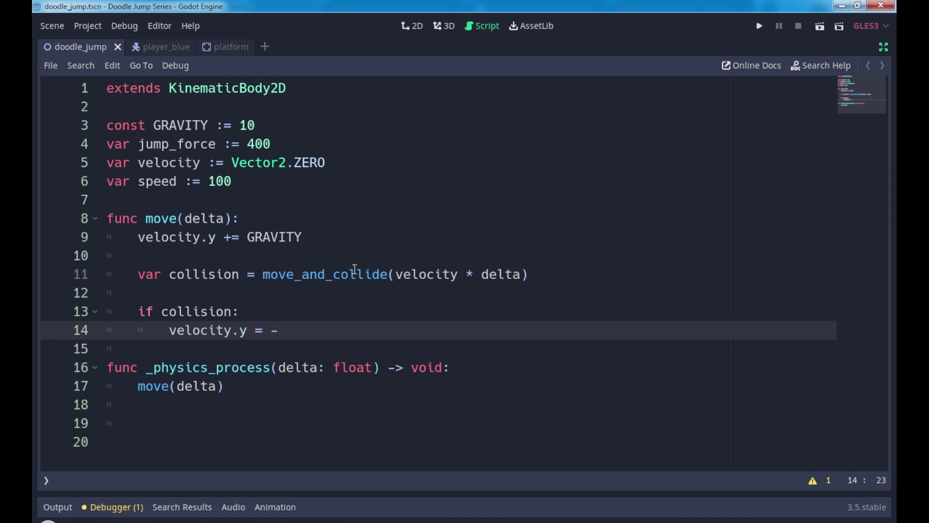
text(ju)
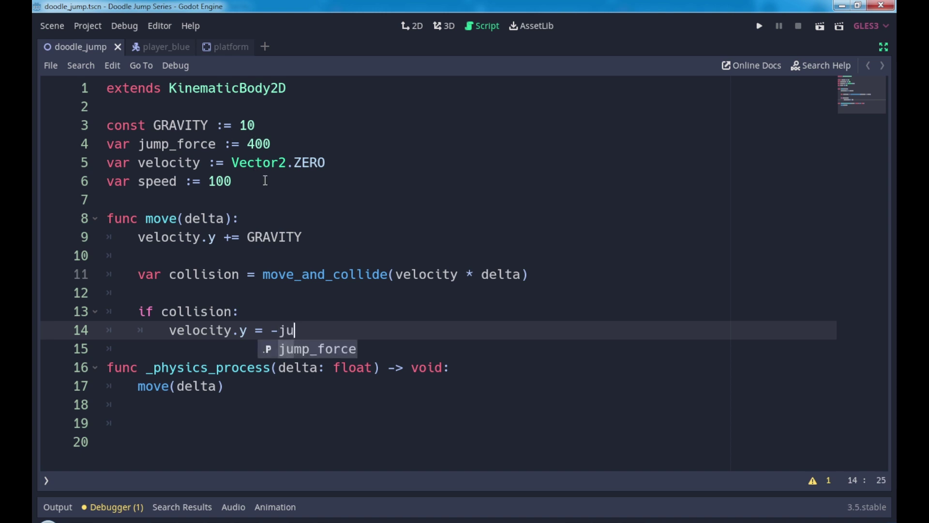
click(324, 345)
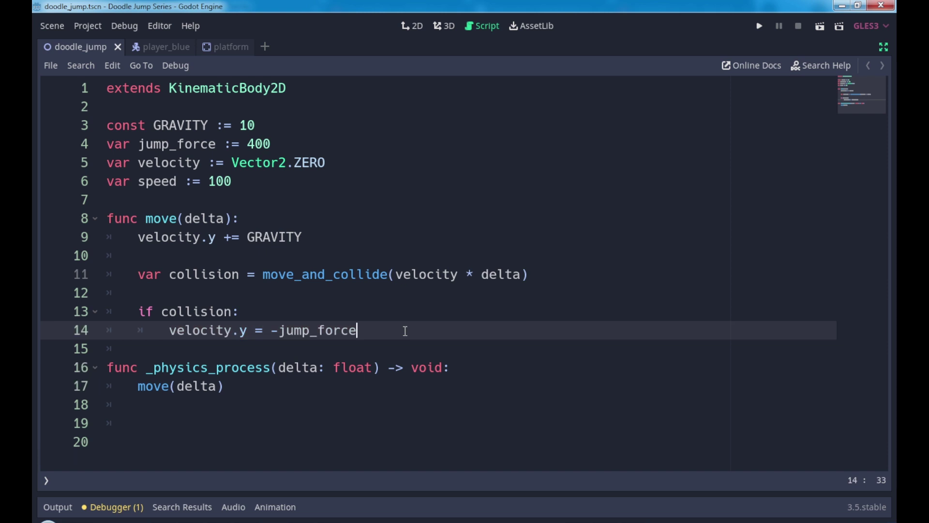
click(759, 25)
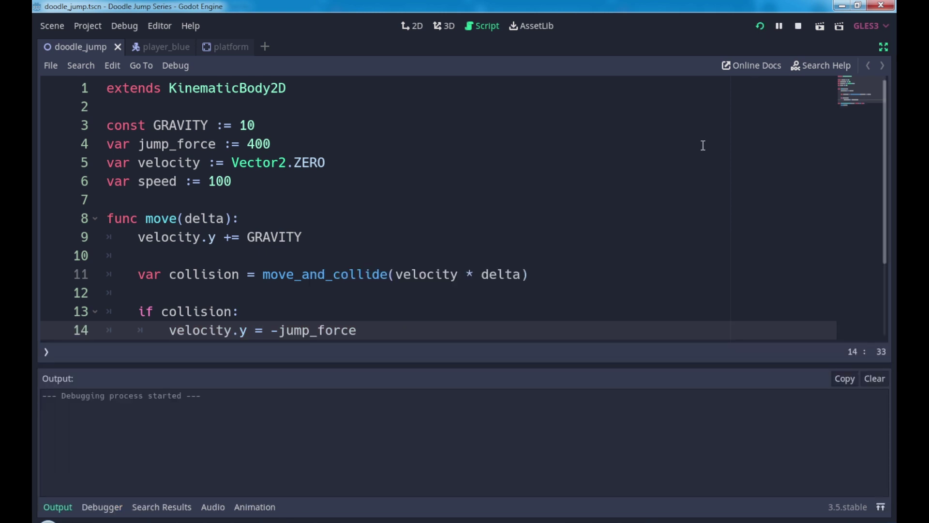